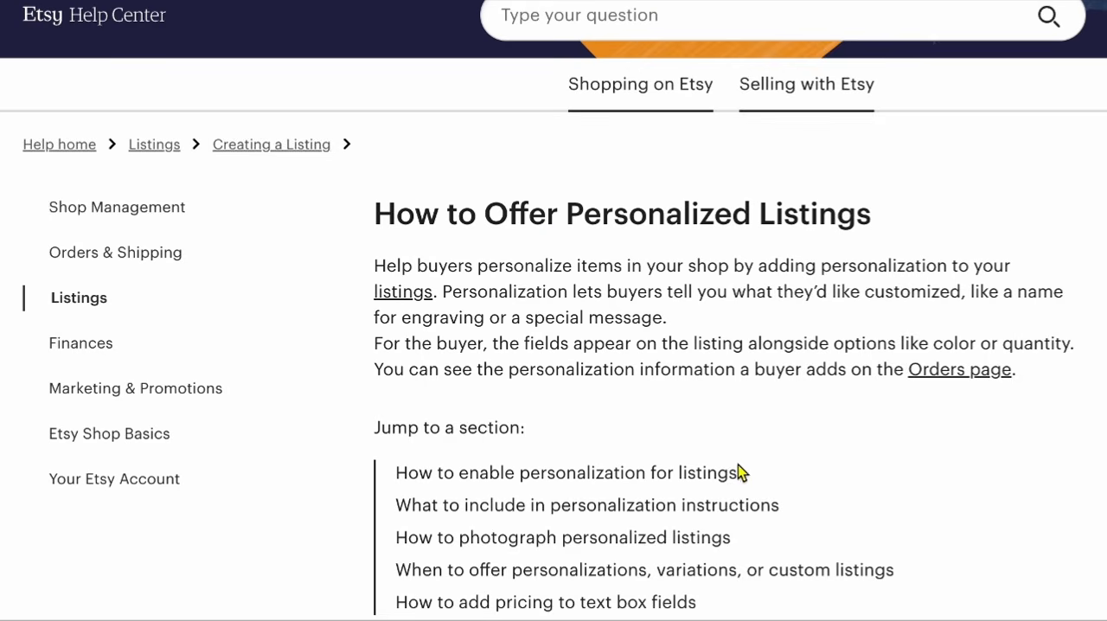
# - Examine the Etsy personalized woven blanket listing and the help article on how to offer personalized listings
pyautogui.scroll(-3, 738, 464)
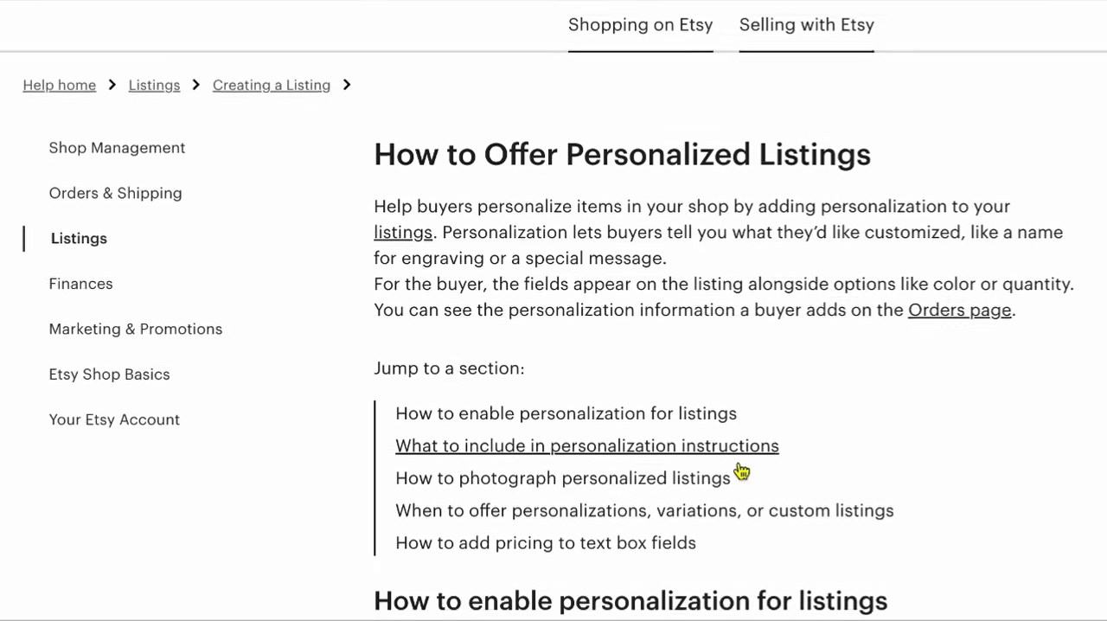
pyautogui.scroll(-5, 553, 346)
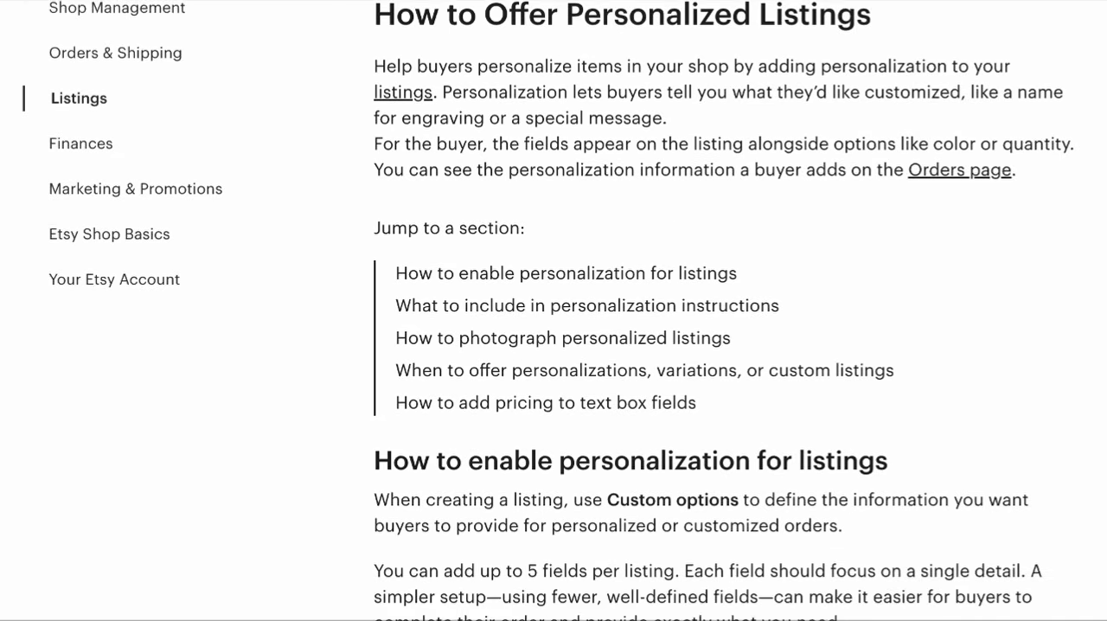
pyautogui.scroll(-4, 554, 346)
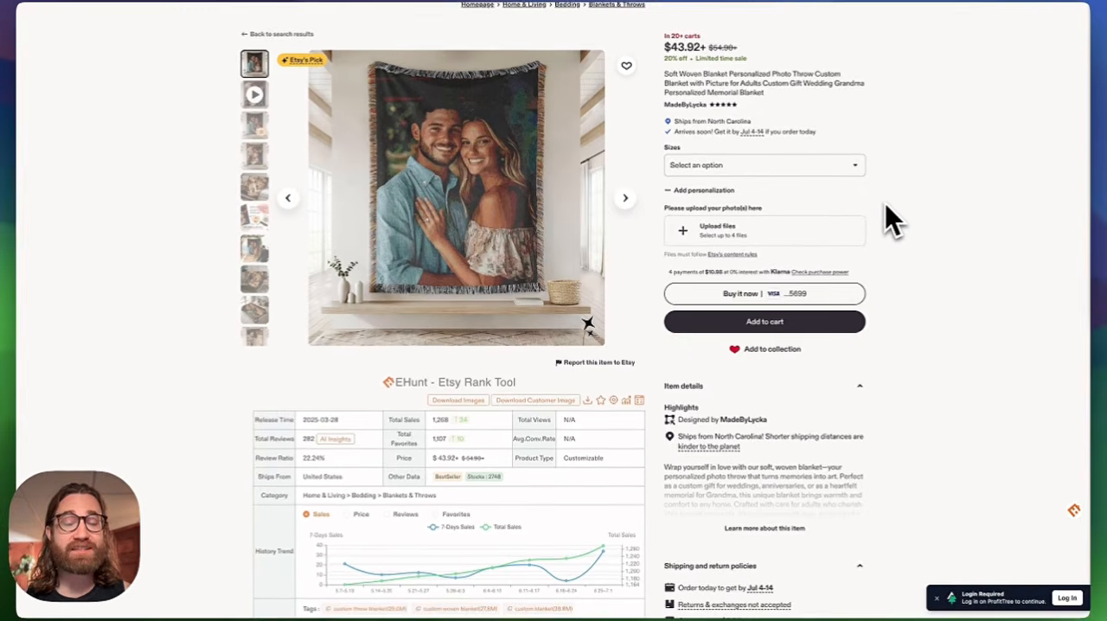
pyautogui.scroll(-1, 883, 212)
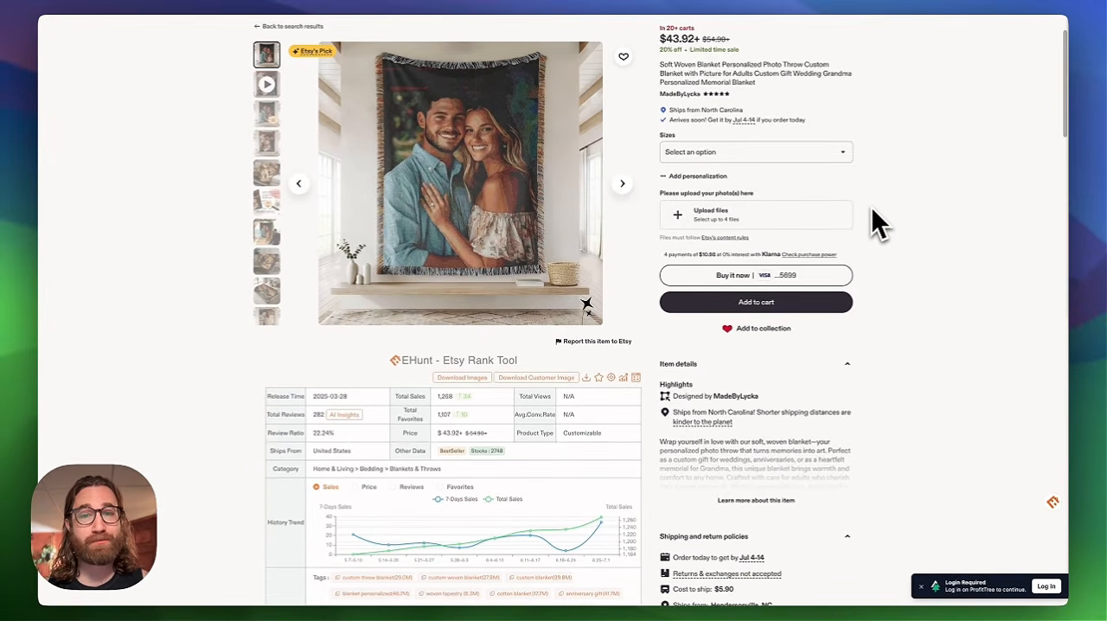
pyautogui.scroll(1, 872, 208)
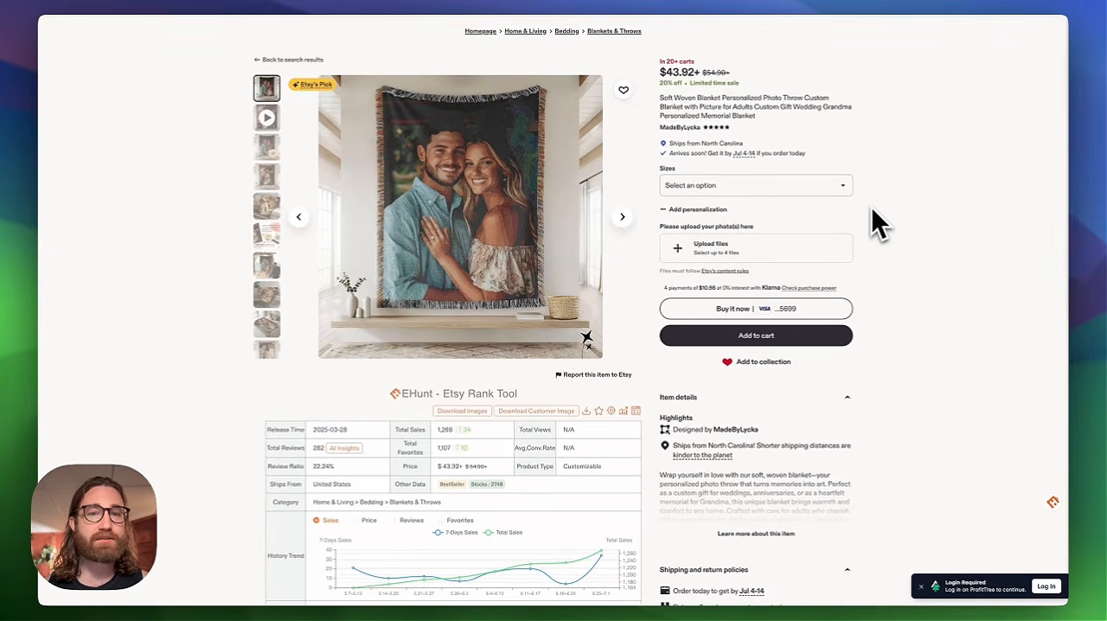
pyautogui.scroll(3, 872, 208)
pyautogui.scroll(-3, 872, 210)
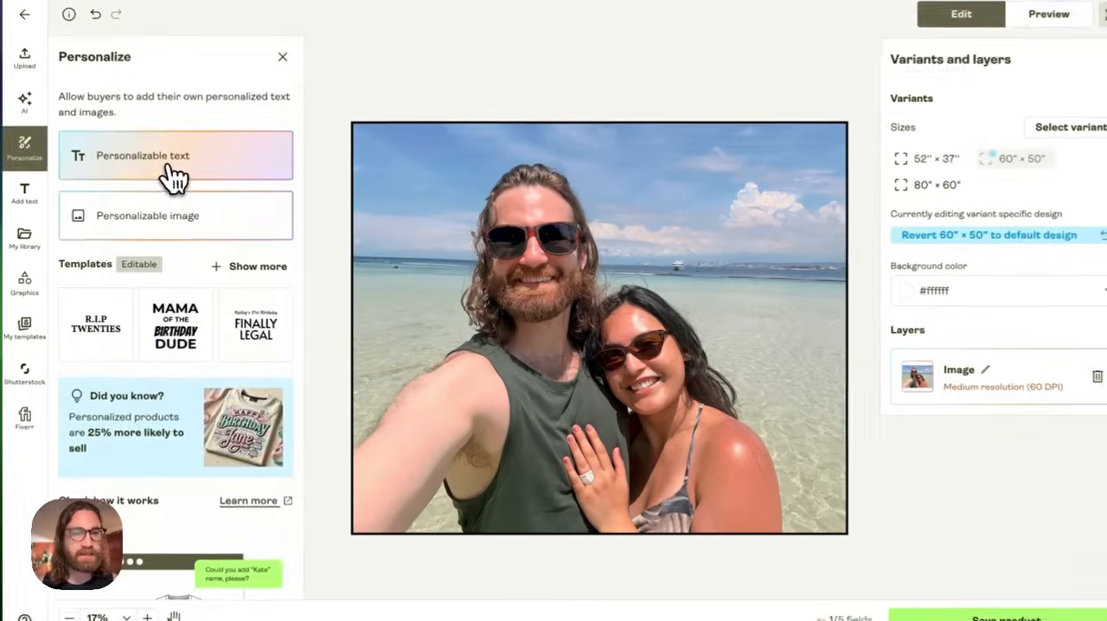
# - Enlarge the personalizable beach photo from its corners to cover the blanket's 52 × 37 in print area
pyautogui.click(173, 173)
pyautogui.moveTo(617, 371); pyautogui.dragTo(631, 223)
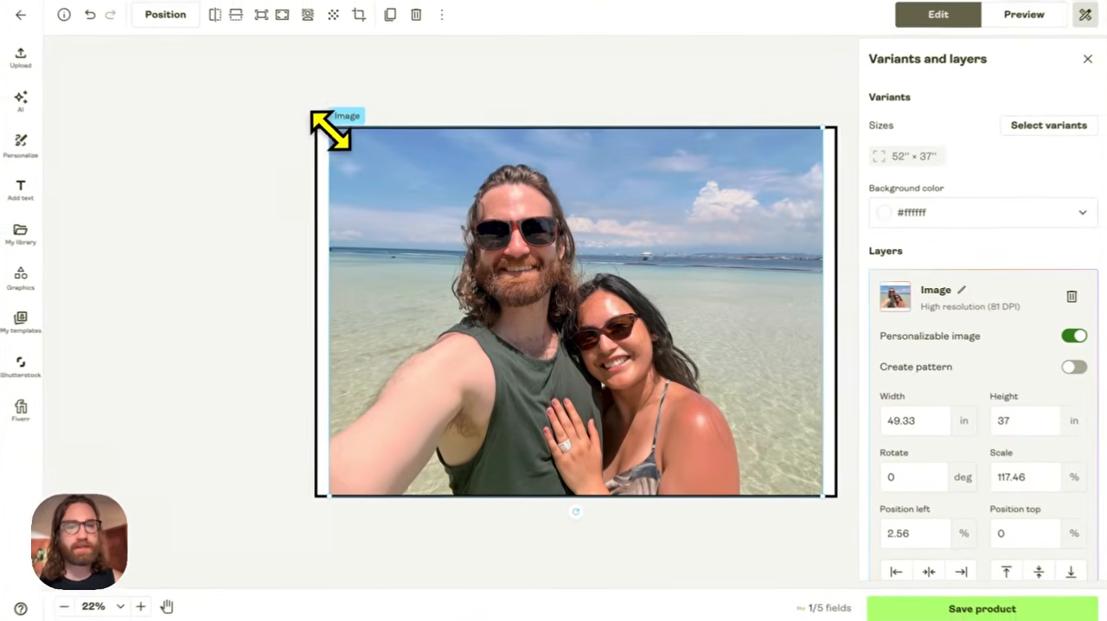
pyautogui.moveTo(339, 137); pyautogui.dragTo(315, 124)
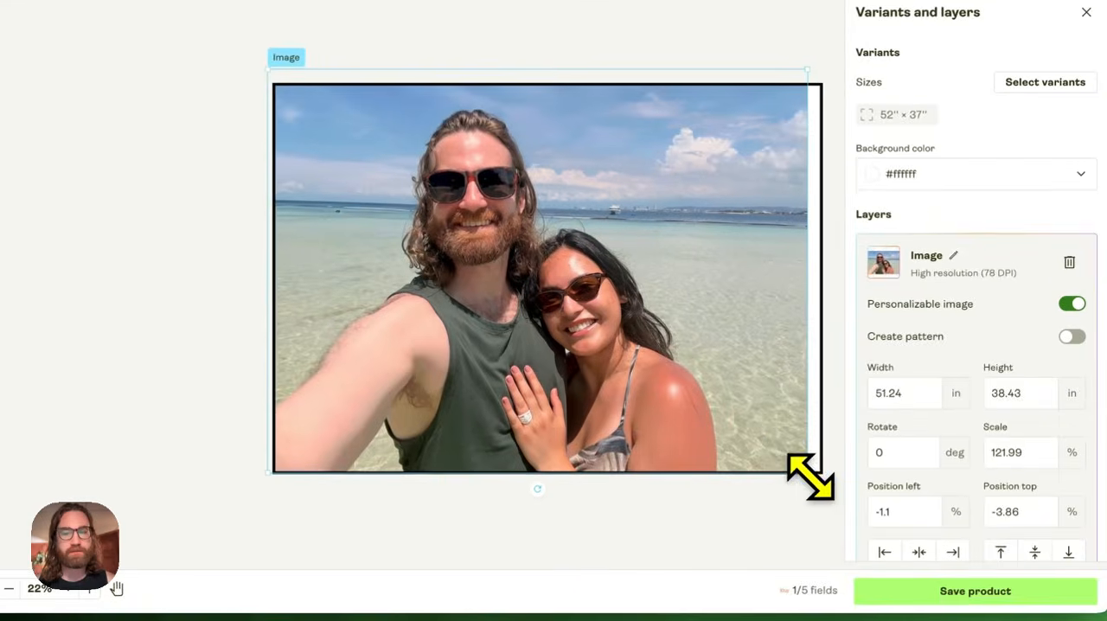
pyautogui.moveTo(821, 489); pyautogui.dragTo(836, 486)
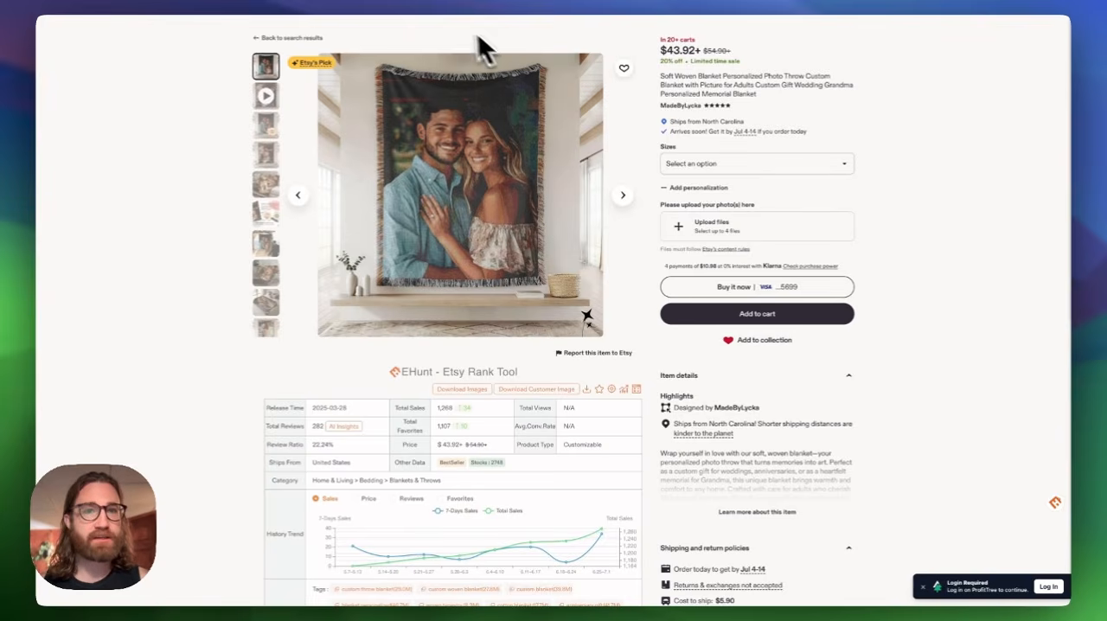
# - Switch from the Etsy listing to Printify and look over the My Products list
pyautogui.click(321, 0)
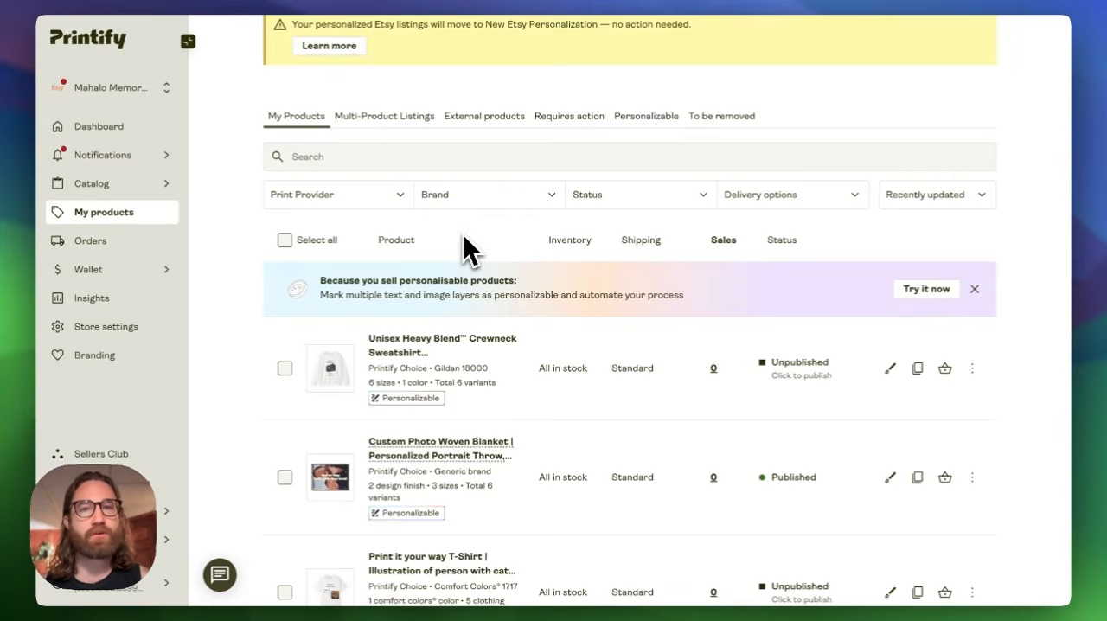
pyautogui.scroll(-5, 464, 236)
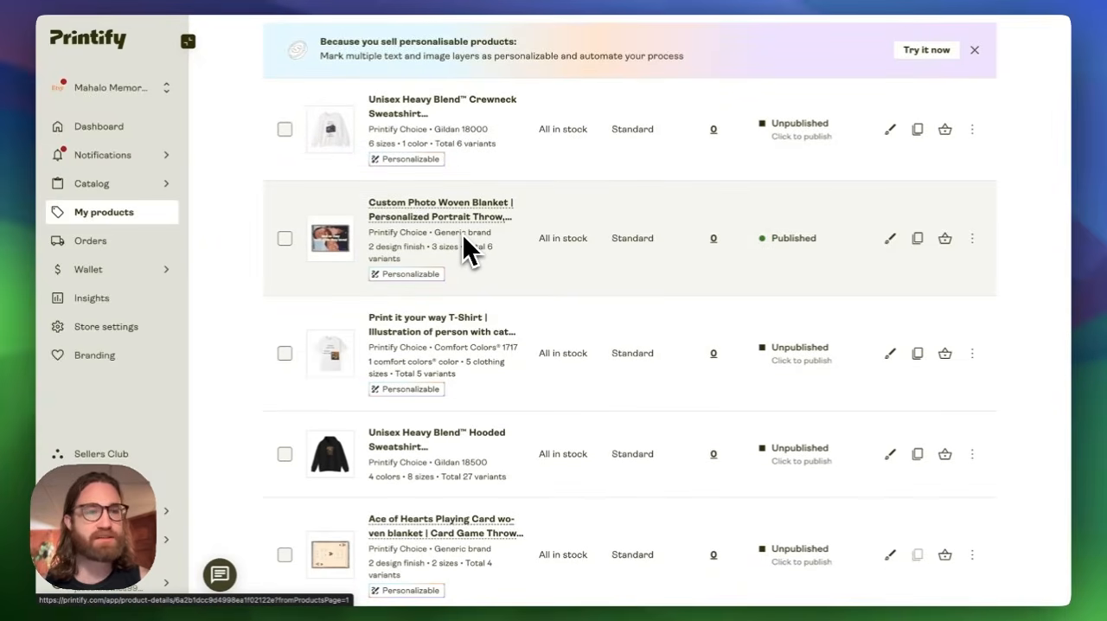
pyautogui.scroll(5, 463, 234)
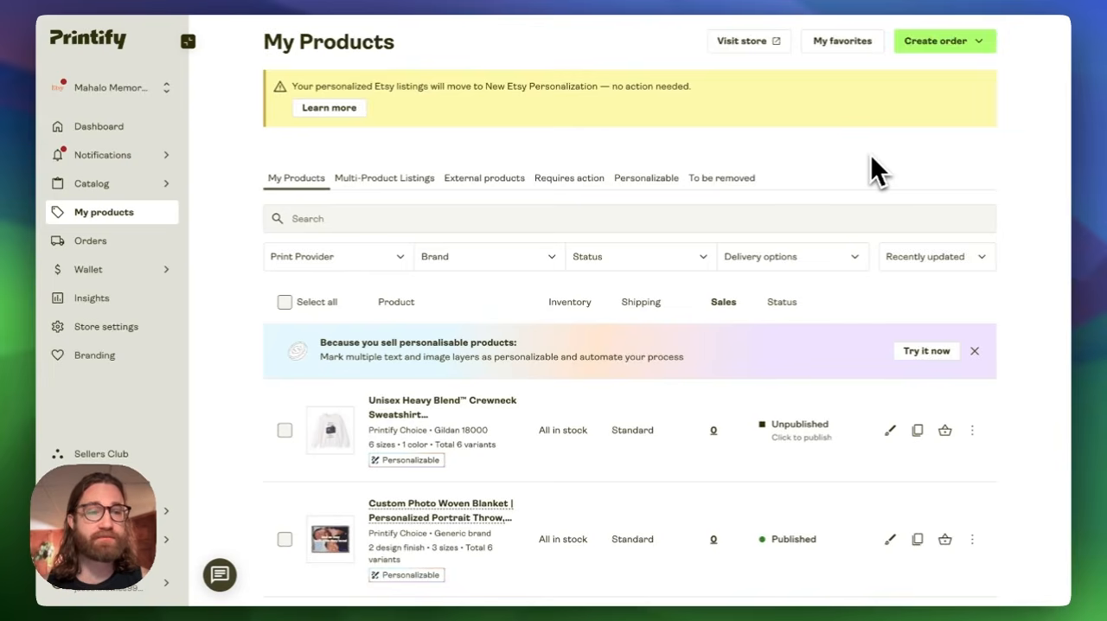
# - Browse the embroidery products recommended for Etsy in the catalog
pyautogui.moveTo(101, 190)
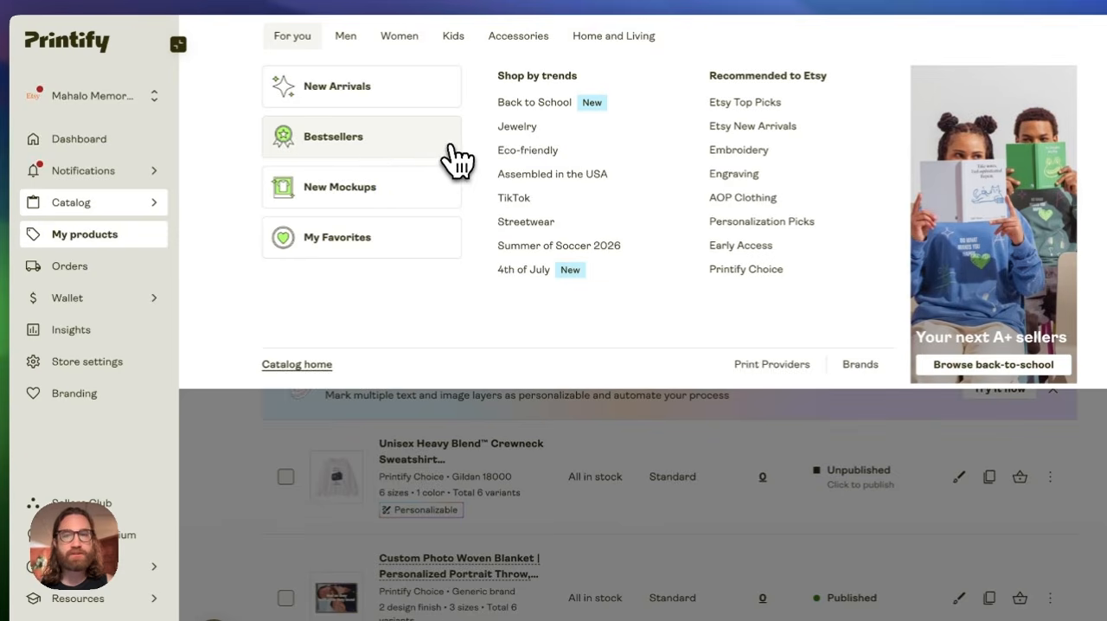
pyautogui.click(737, 151)
pyautogui.scroll(-8, 545, 335)
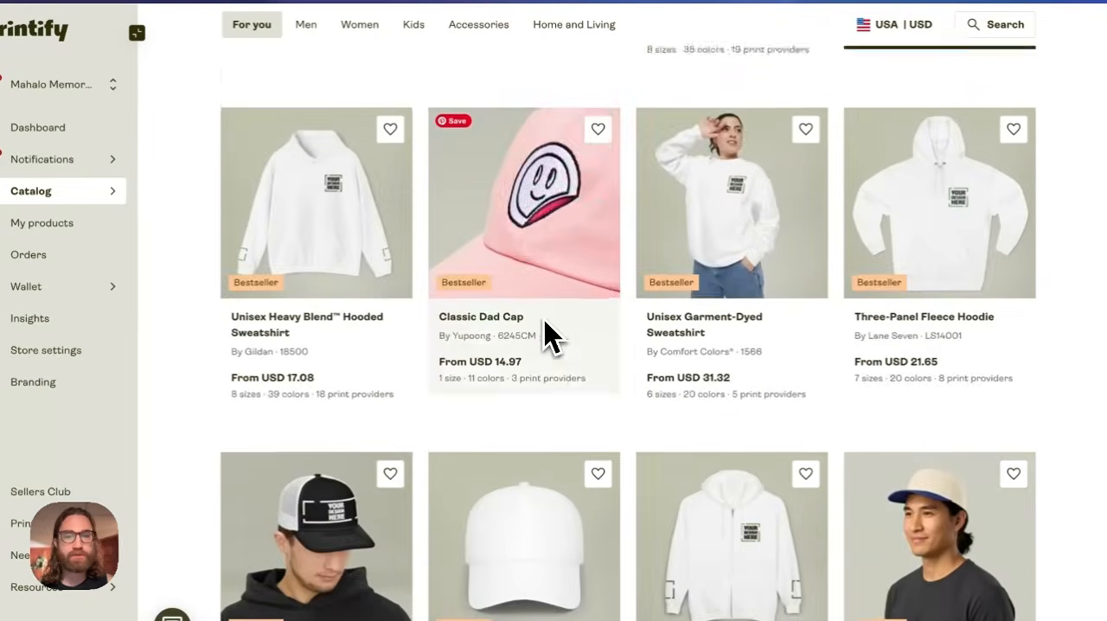
pyautogui.scroll(-15, 547, 335)
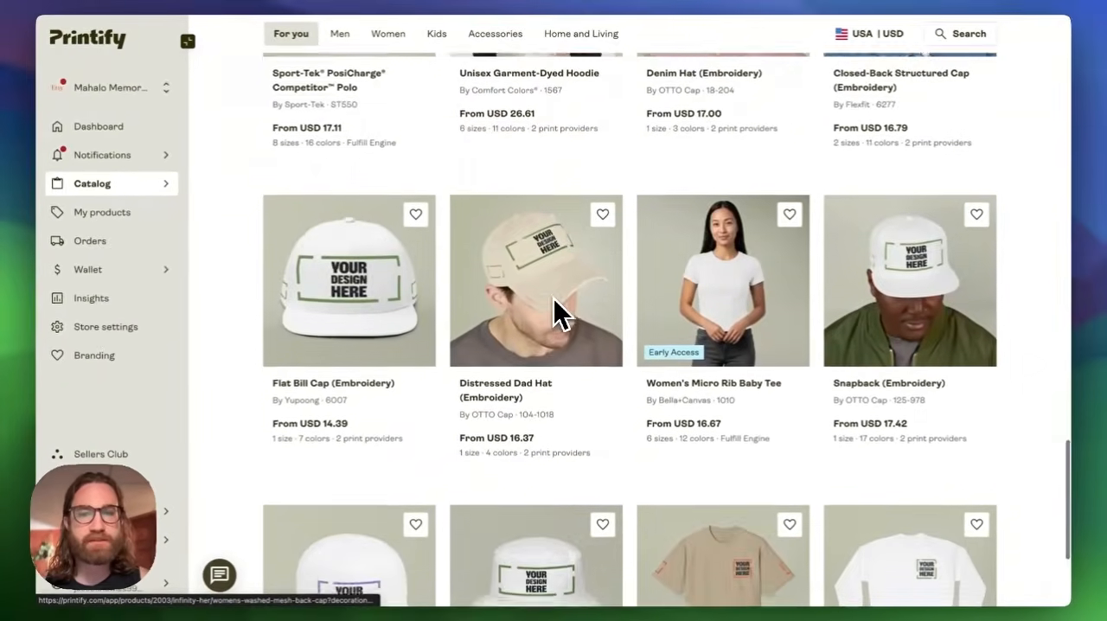
pyautogui.scroll(20, 553, 316)
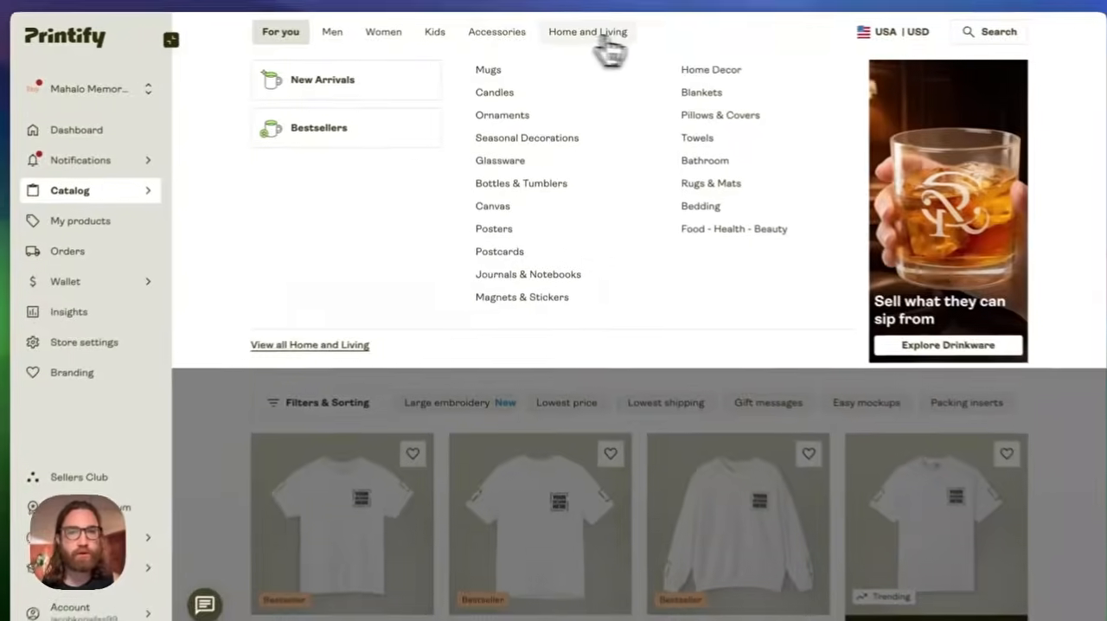
# - Open the Woven Blanket product from the catalog's Home and Living category
pyautogui.click(581, 34)
pyautogui.scroll(-3, 654, 232)
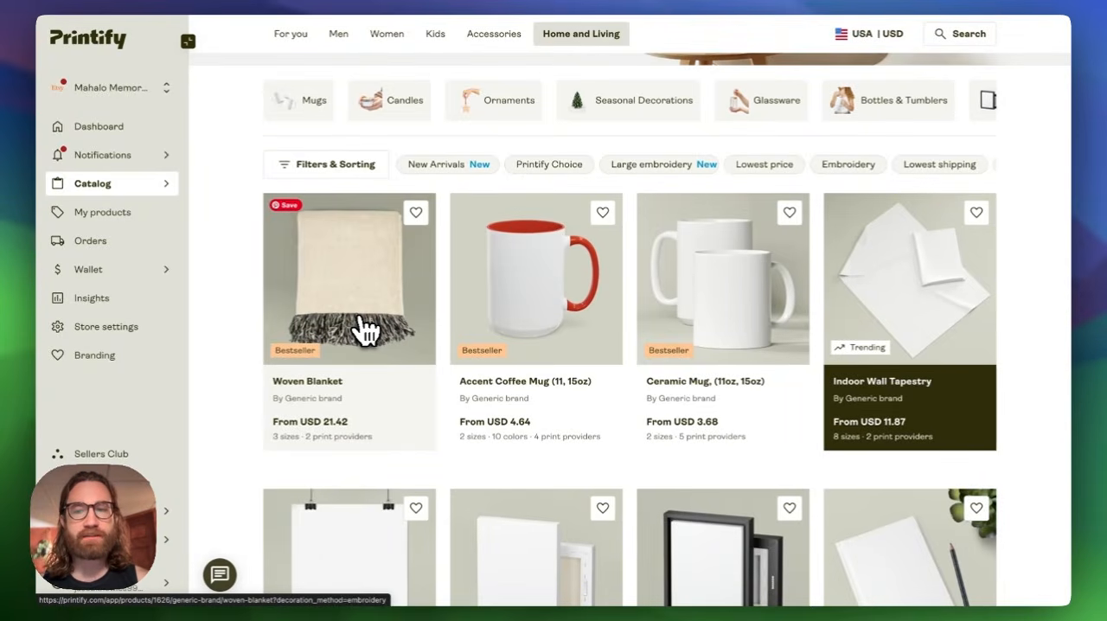
pyautogui.scroll(-1, 365, 329)
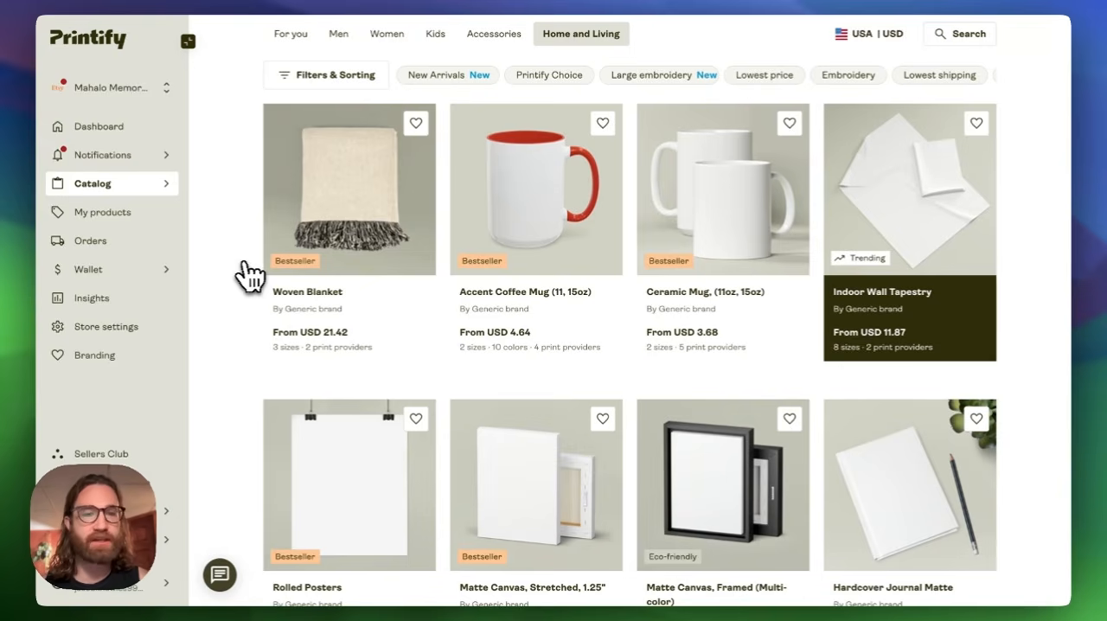
pyautogui.click(285, 265)
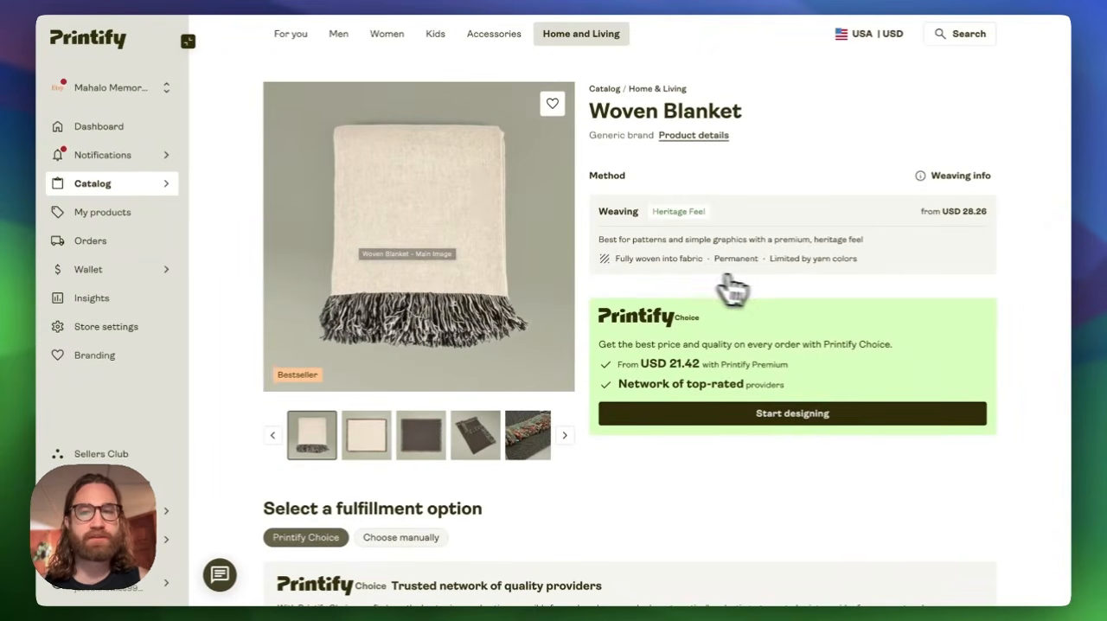
# - Review the Woven Blanket's fulfillment details and start designing it with Printify Choice
pyautogui.scroll(-3, 735, 290)
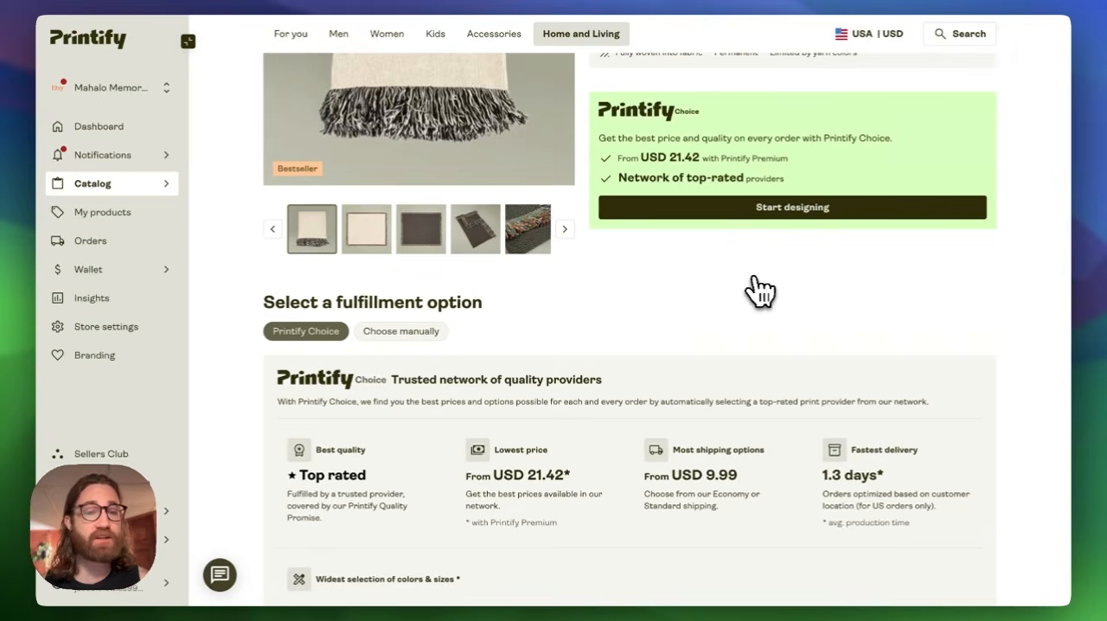
pyautogui.scroll(3, 760, 291)
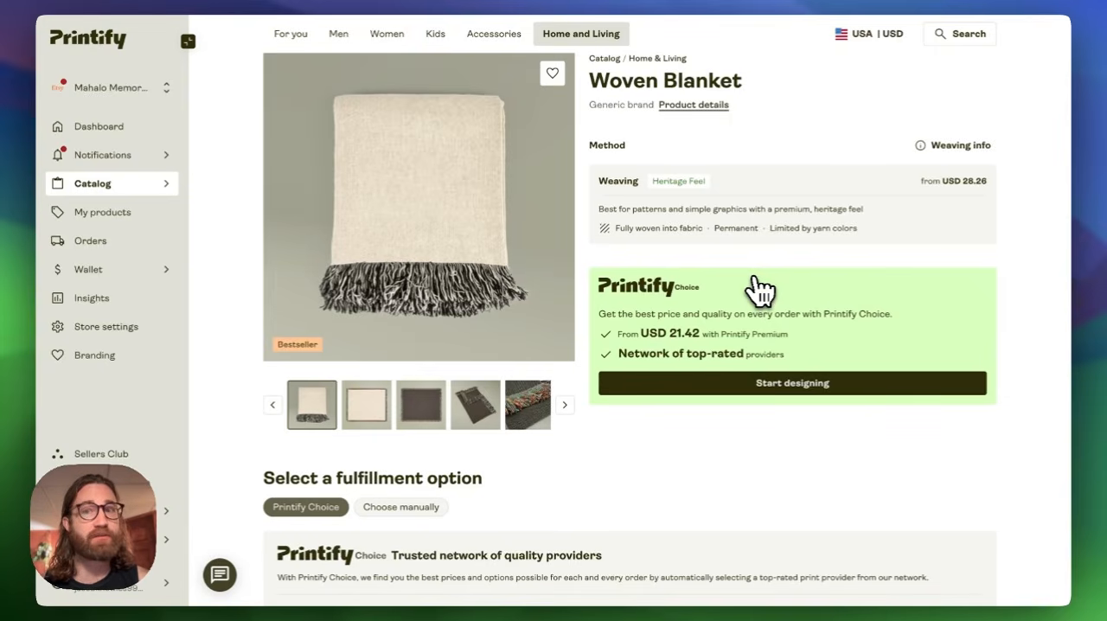
pyautogui.click(789, 383)
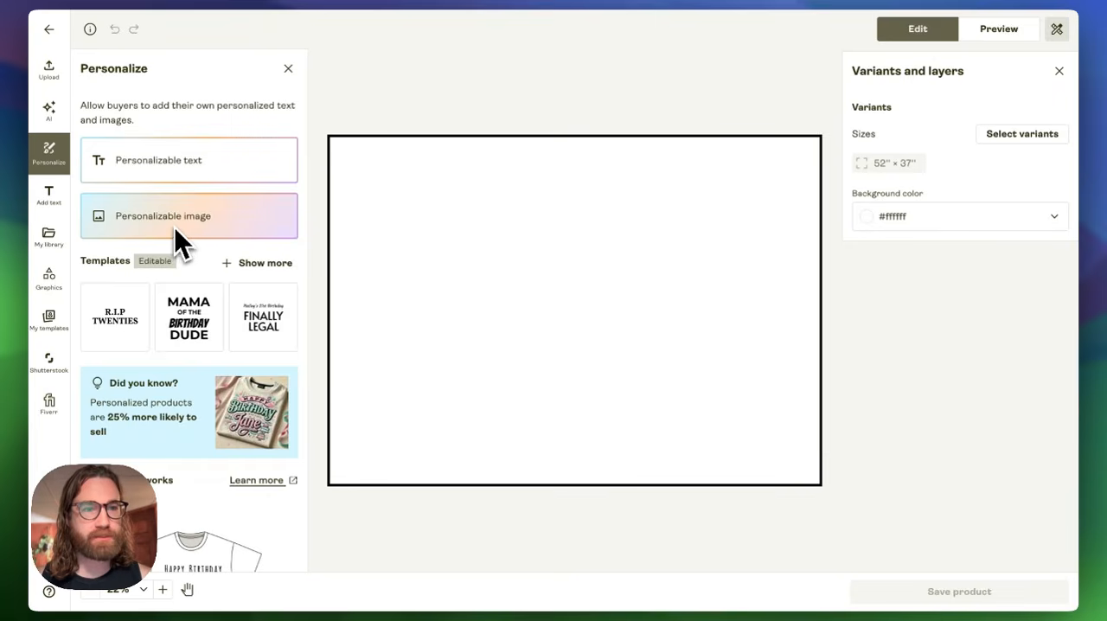
# - Add a personalizable image to the blank blanket design, using the beach photo of the couple from the computer
pyautogui.click(56, 164)
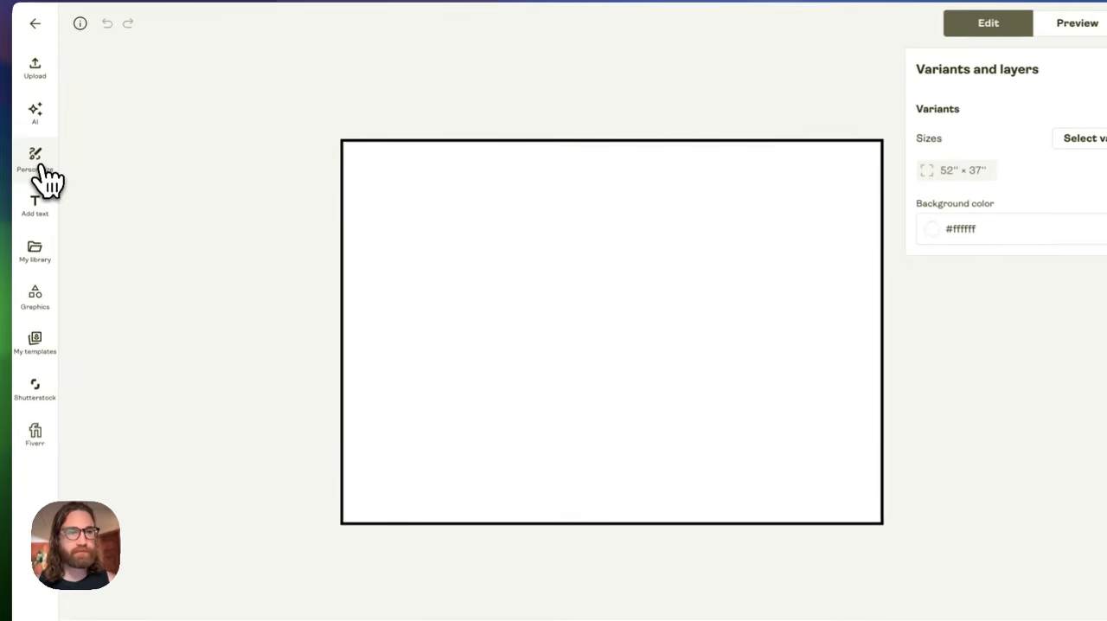
pyautogui.click(55, 164)
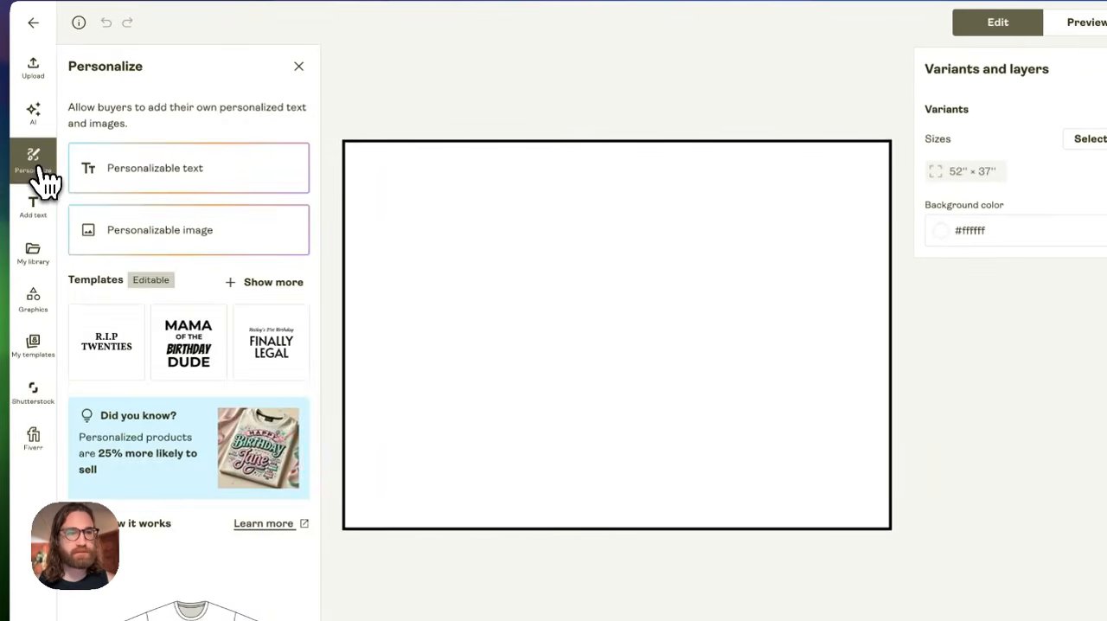
pyautogui.click(158, 240)
pyautogui.click(349, 204)
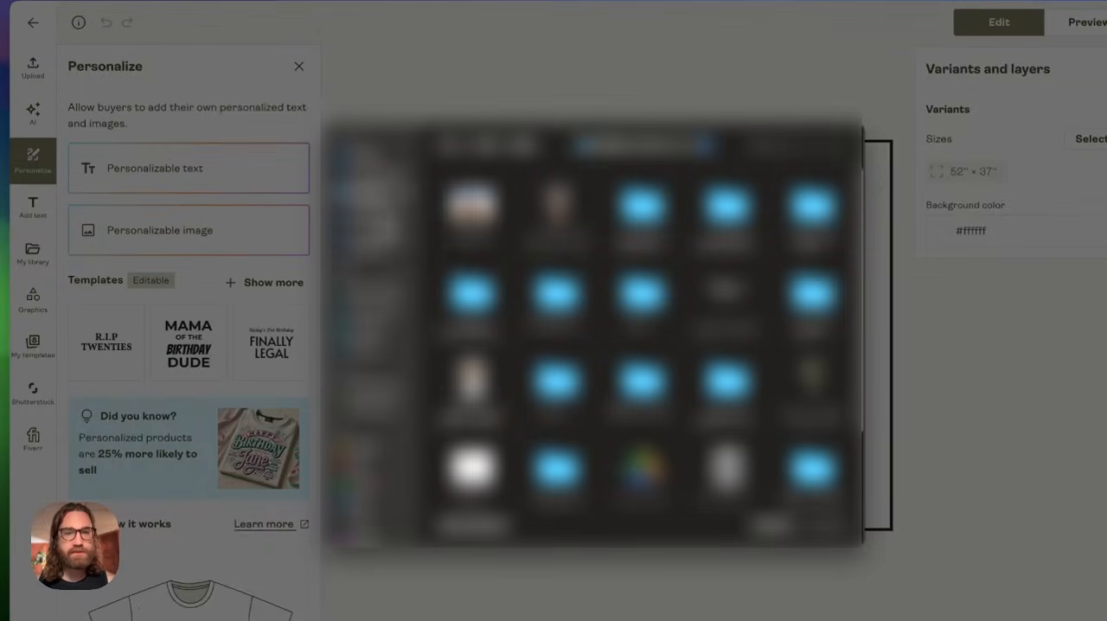
pyautogui.doubleClick(474, 224)
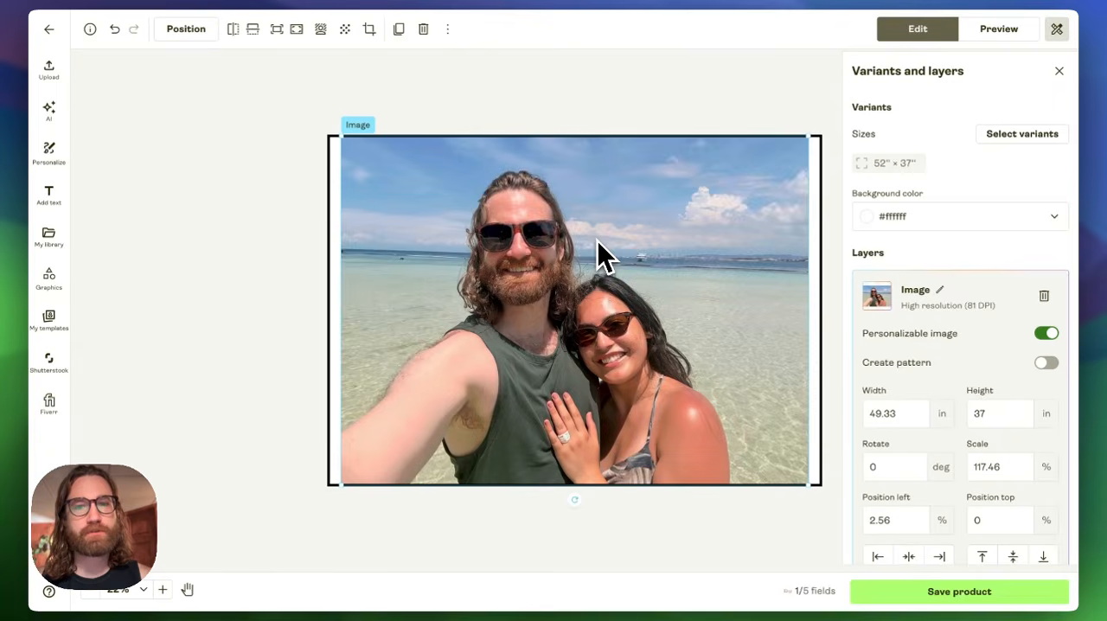
# - Enlarge the beach photo to about 52.57 × 39.43 in so it covers the blanket's whole print area
pyautogui.moveTo(348, 141); pyautogui.dragTo(291, 111)
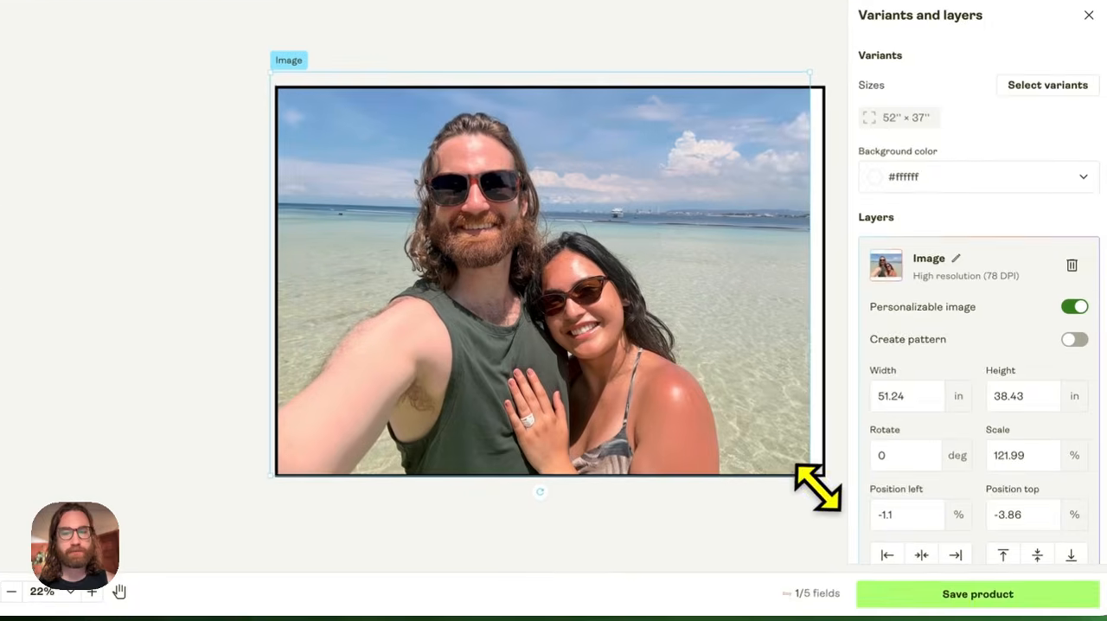
pyautogui.moveTo(846, 505); pyautogui.dragTo(852, 511)
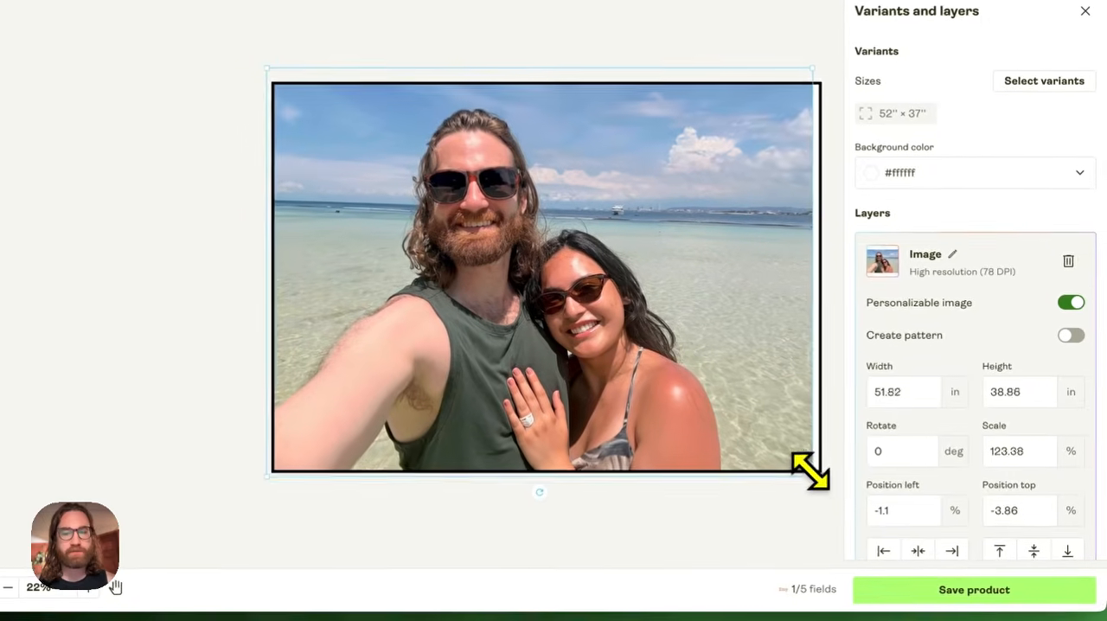
pyautogui.moveTo(810, 471); pyautogui.dragTo(821, 469)
pyautogui.scroll(-3, 677, 455)
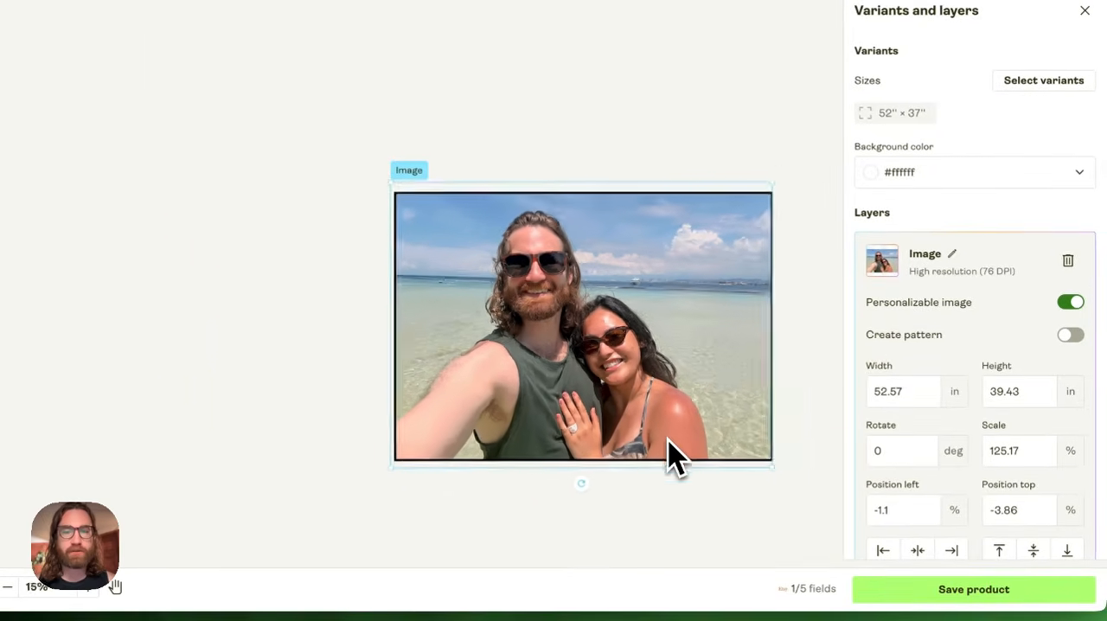
pyautogui.scroll(3, 668, 440)
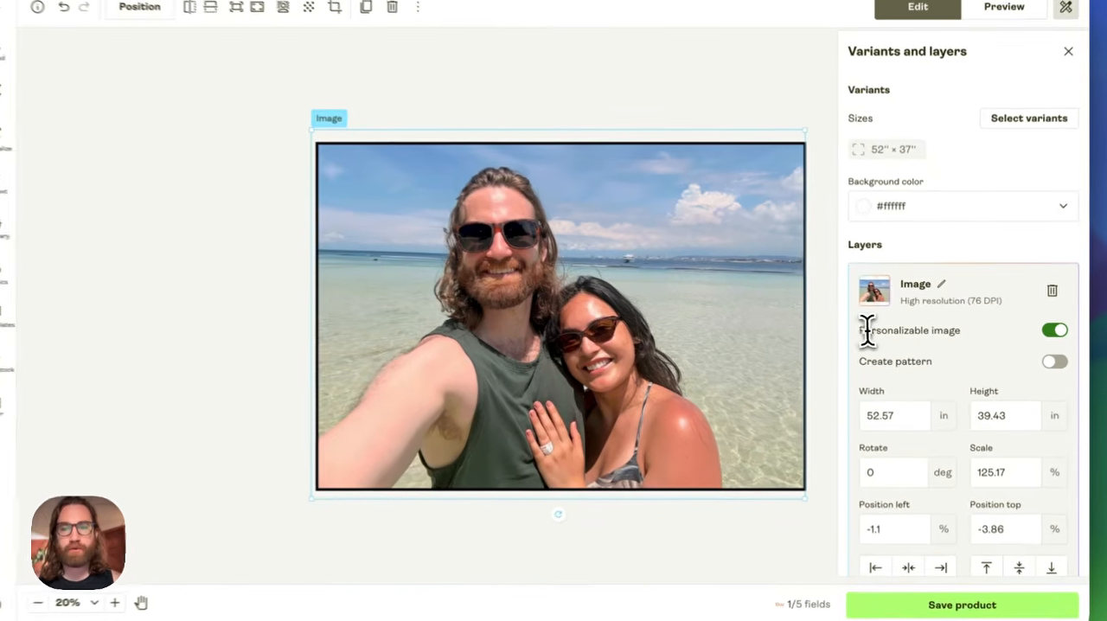
# - Turn on pattern creation for the personalizable photo and shrink the photo to about 30 × 22.5 in
pyautogui.moveTo(864, 332); pyautogui.dragTo(971, 341)
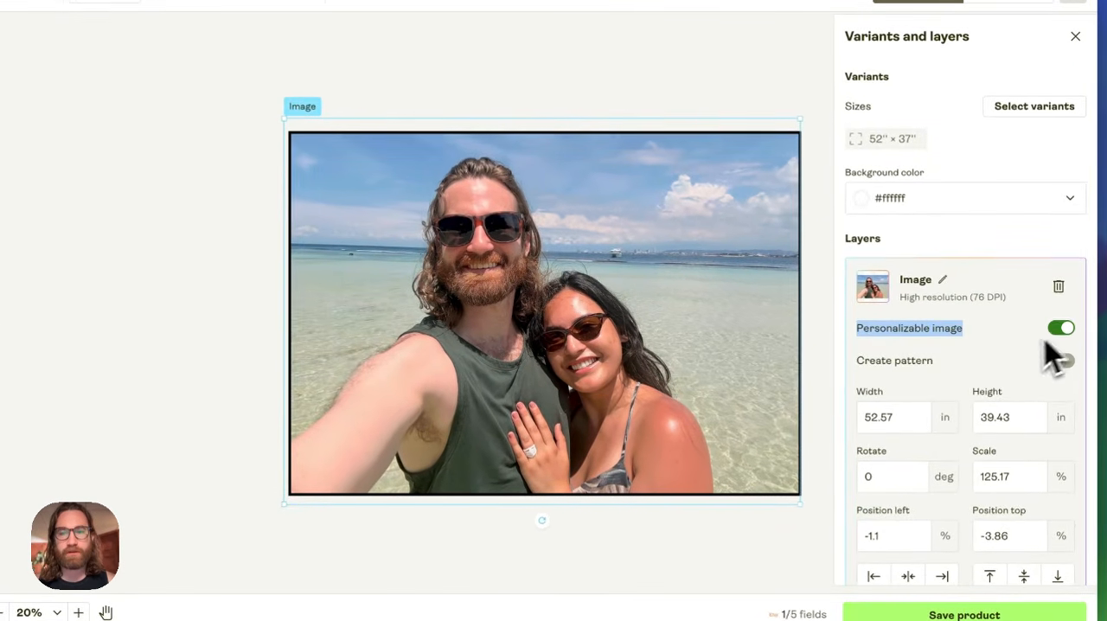
pyautogui.scroll(-1, 1001, 373)
pyautogui.click(1061, 334)
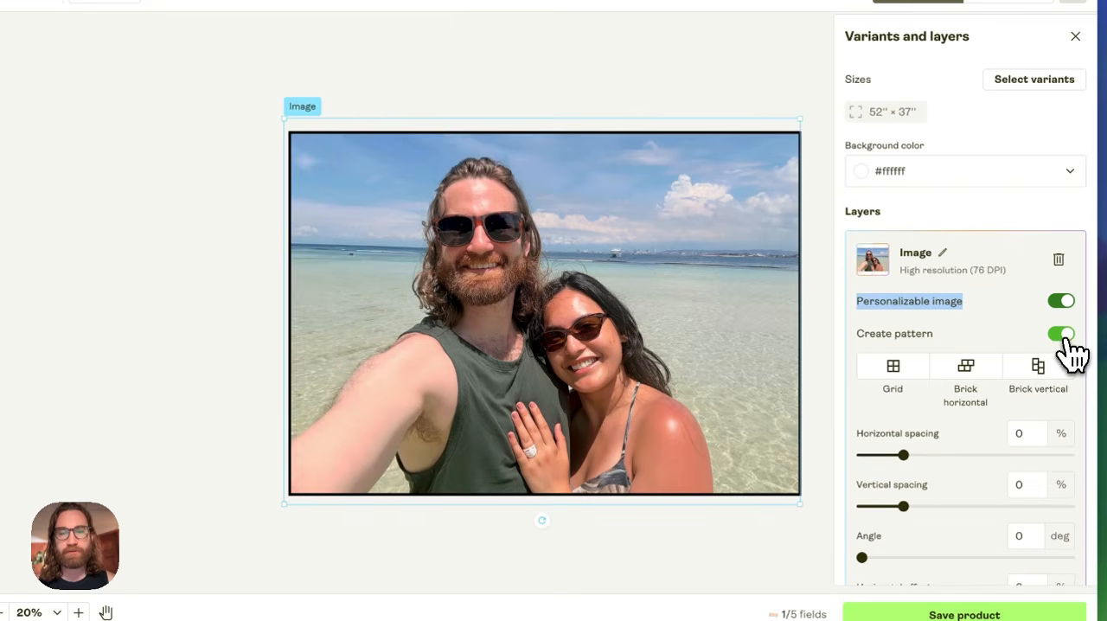
pyautogui.click(902, 456)
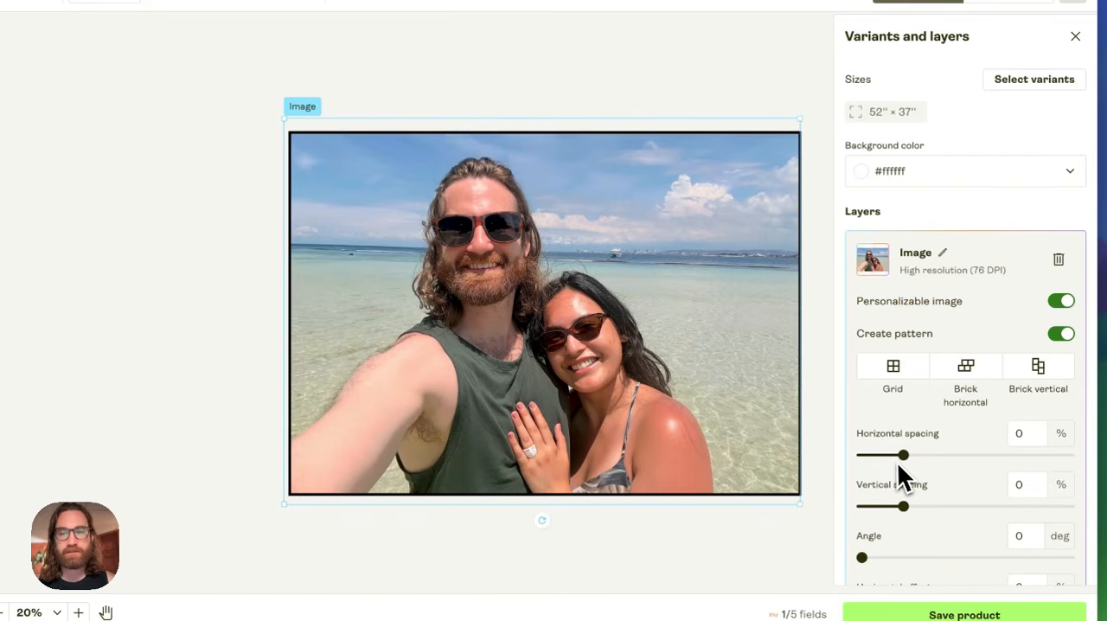
pyautogui.scroll(-2, 1012, 378)
pyautogui.scroll(-1, 1018, 392)
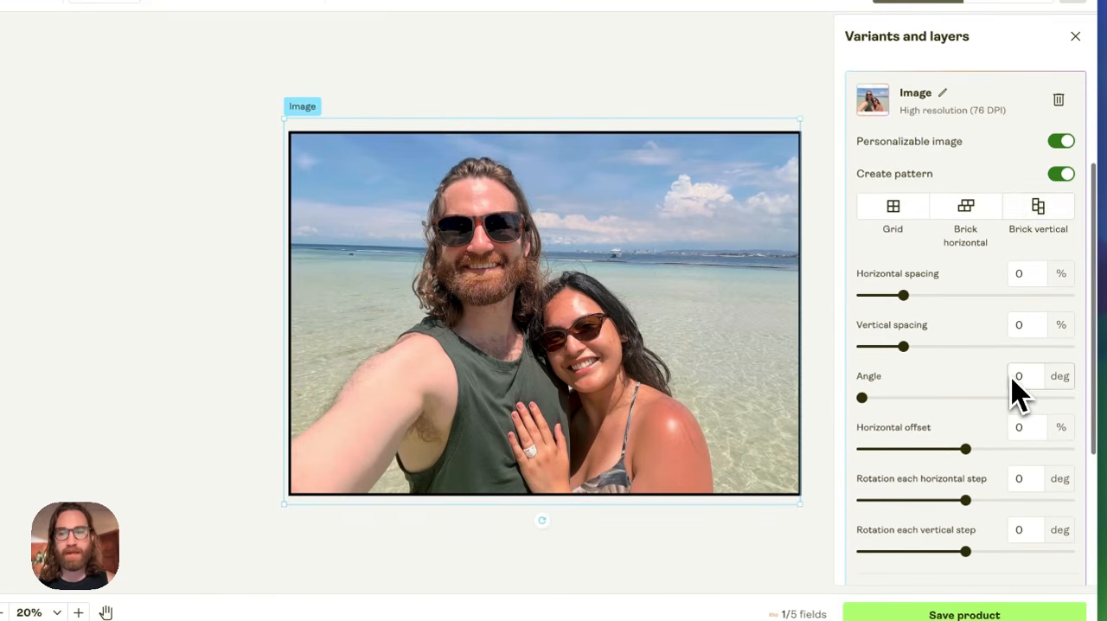
pyautogui.moveTo(801, 503); pyautogui.dragTo(587, 339)
# - Try the Brick horizontal pattern with slightly wider horizontal spacing, and turn pattern creation back off
pyautogui.click(985, 221)
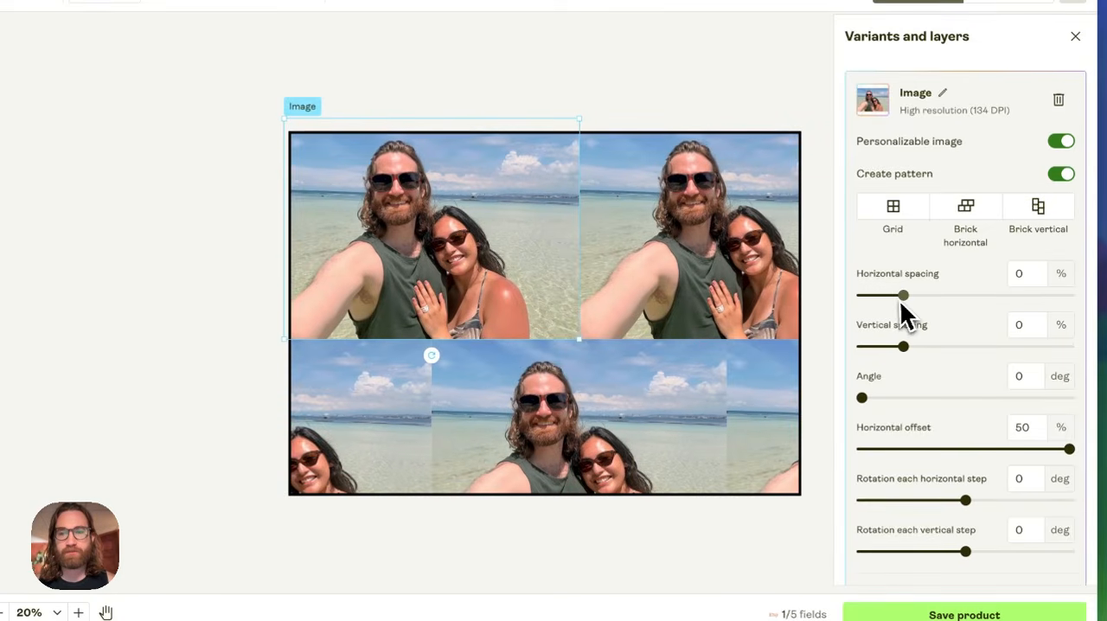
pyautogui.moveTo(903, 299)
pyautogui.mouseDown()
pyautogui.moveTo(926, 298)
pyautogui.moveTo(915, 296)
pyautogui.mouseUp()
pyautogui.click(1061, 174)
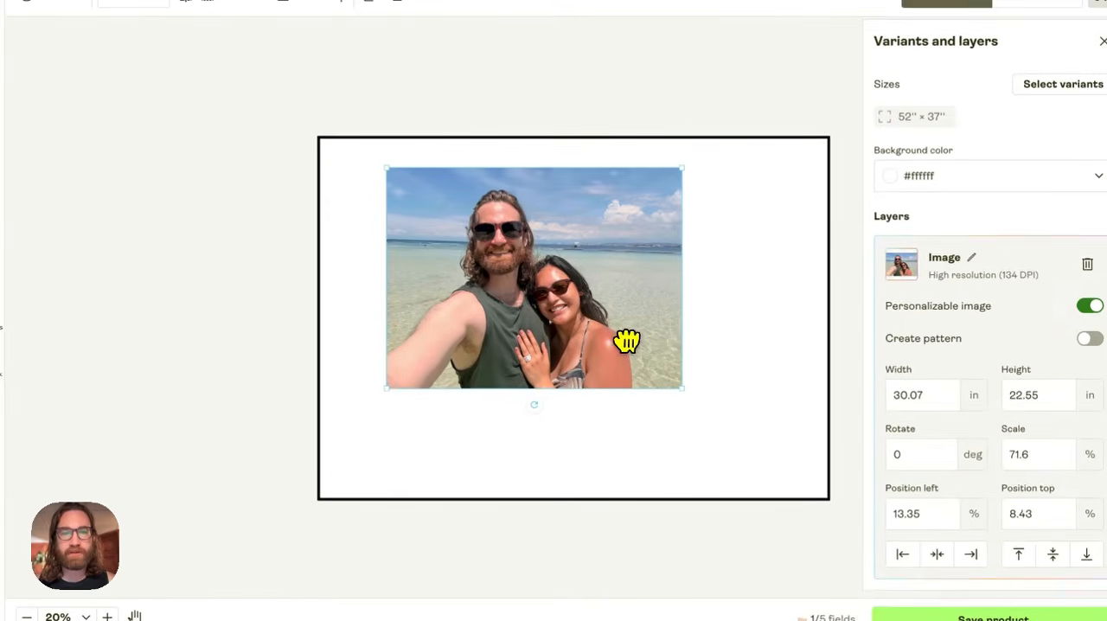
# - Enlarge the beach photo to about 52.28 × 39.21 in and reposition it so it covers the blanket's whole print area
pyautogui.moveTo(626, 340); pyautogui.dragTo(613, 328)
pyautogui.moveTo(665, 375); pyautogui.dragTo(835, 495)
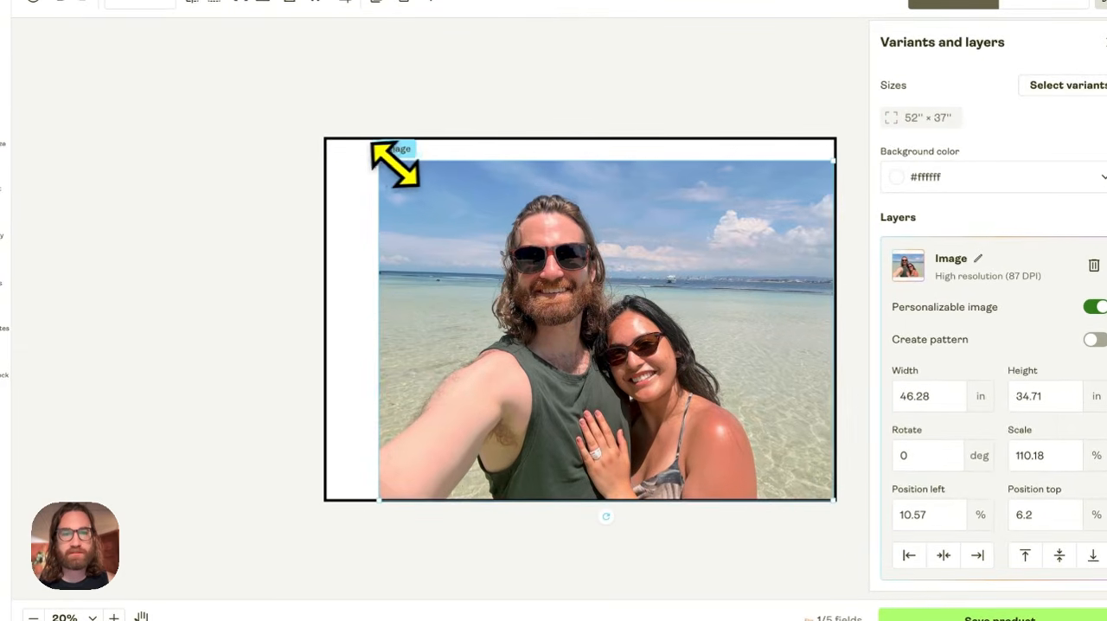
pyautogui.moveTo(394, 164); pyautogui.dragTo(288, 137)
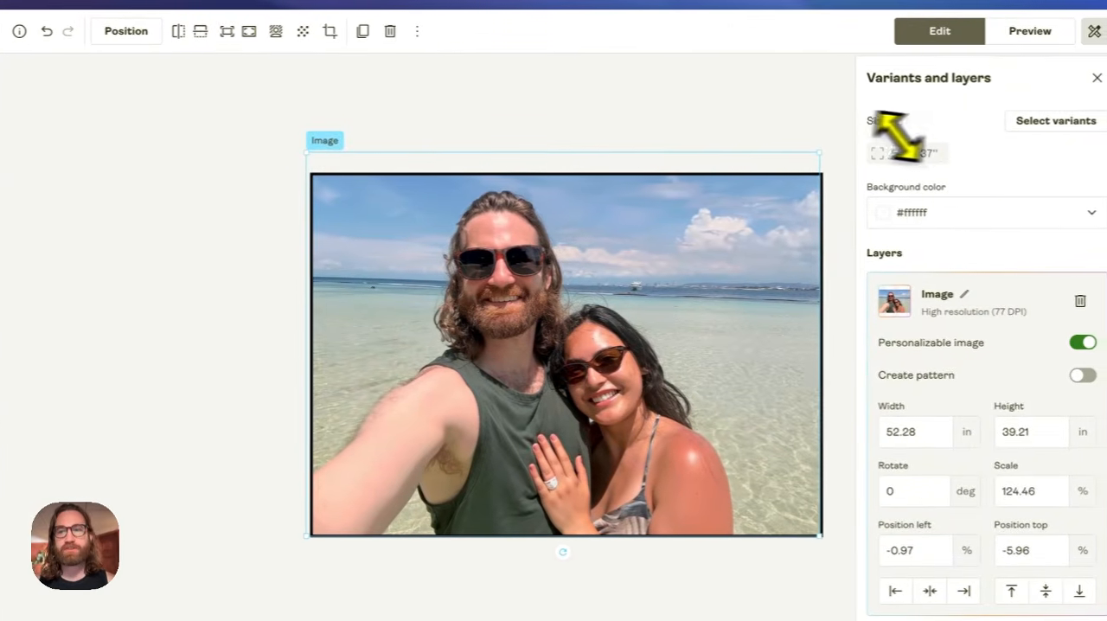
pyautogui.moveTo(746, 229); pyautogui.dragTo(751, 231)
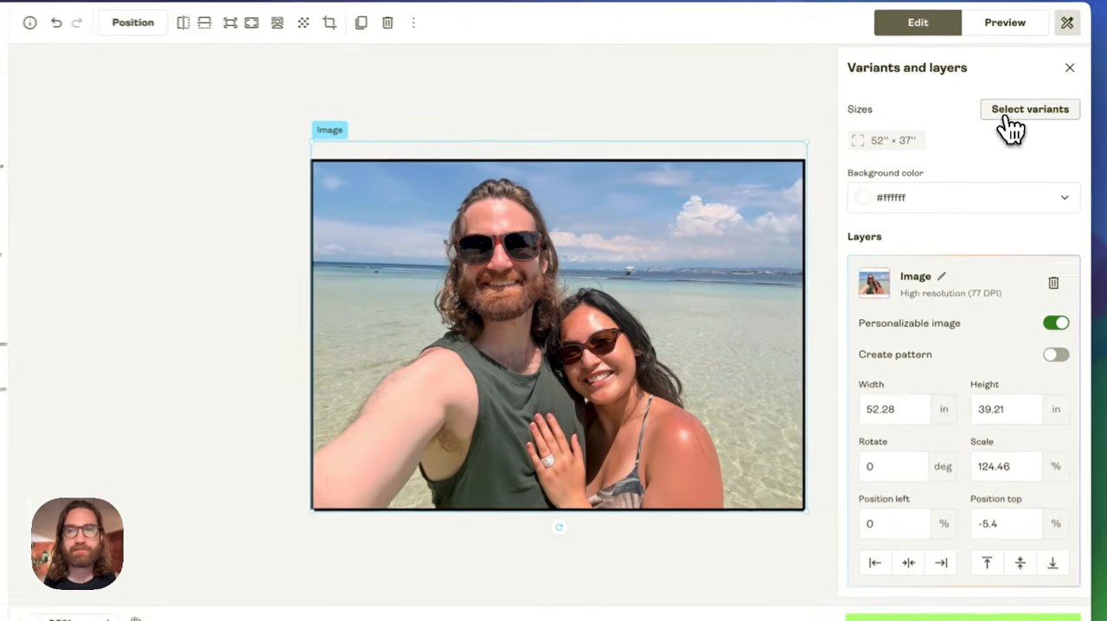
# - Add the 60" × 50" and 80" × 60" sizes as variants and reposition the photo to cover the 80" × 60" print area
pyautogui.click(1002, 118)
pyautogui.click(901, 106)
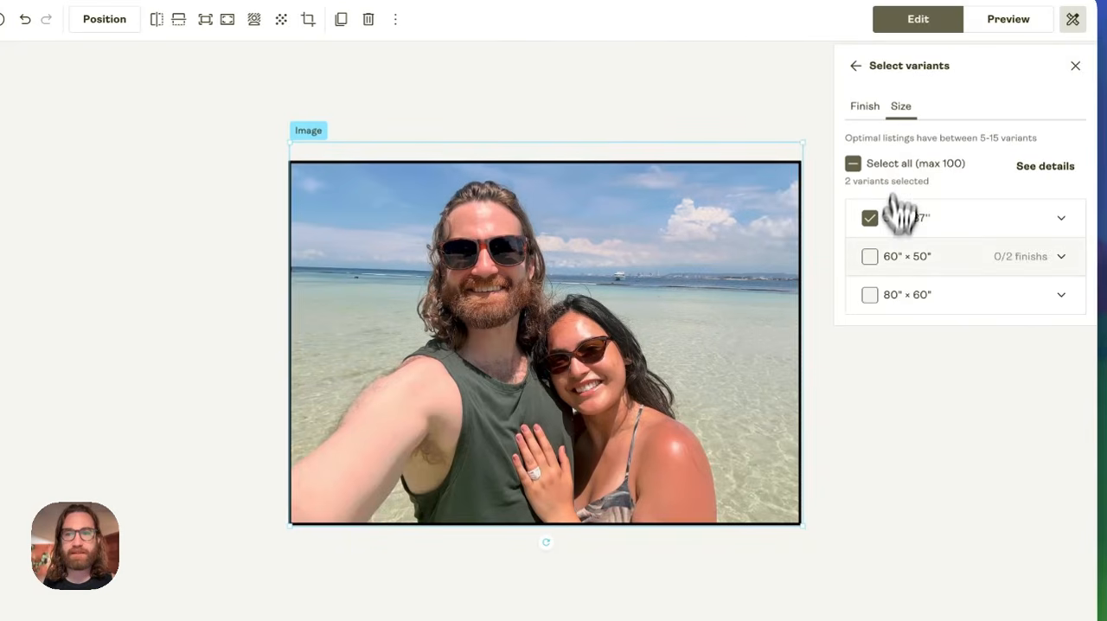
pyautogui.click(870, 257)
pyautogui.click(871, 296)
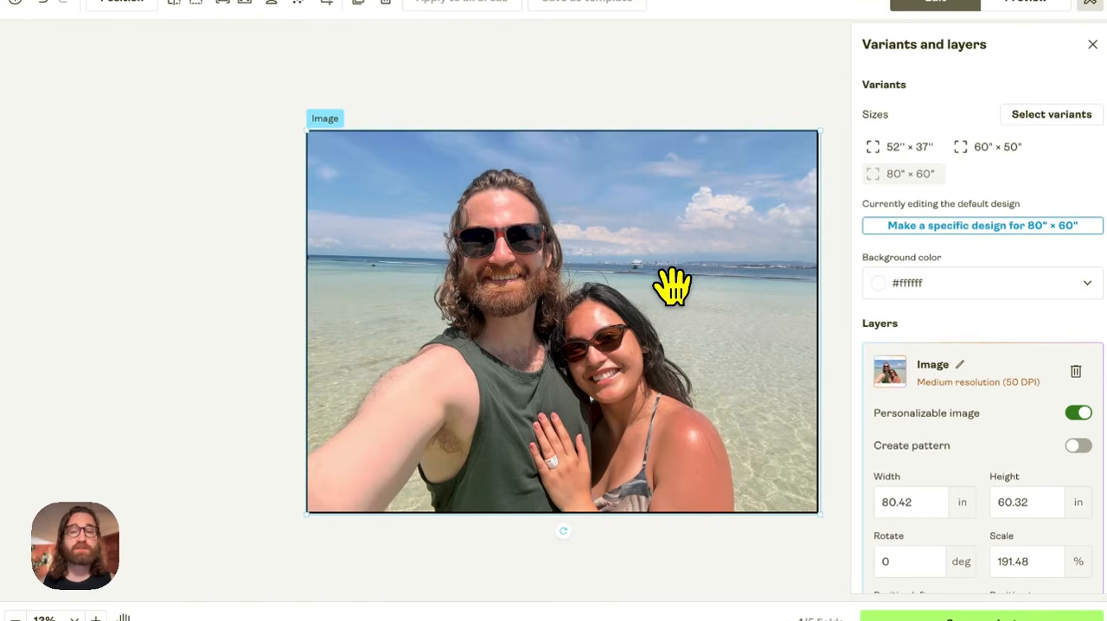
pyautogui.moveTo(673, 286)
pyautogui.mouseDown()
pyautogui.moveTo(699, 299)
pyautogui.moveTo(689, 280)
pyautogui.moveTo(670, 286)
pyautogui.moveTo(680, 291)
pyautogui.mouseUp()
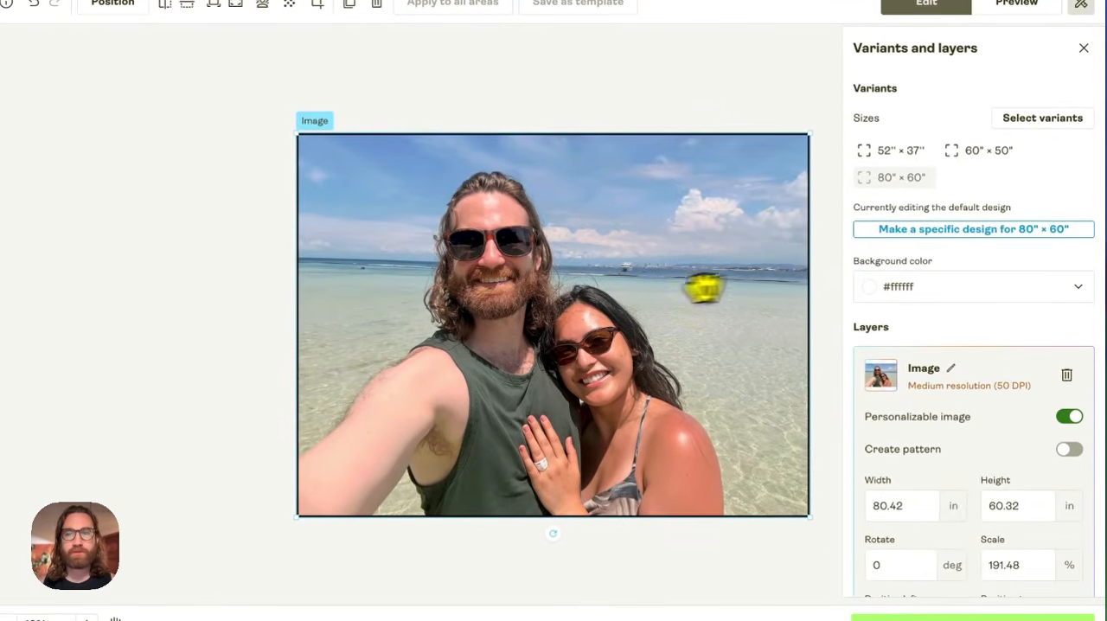
# - Make a specific design for the 60" × 50" size and enlarge its photo to 66.67 × 50 in so it fills the print area
pyautogui.click(908, 153)
pyautogui.click(912, 180)
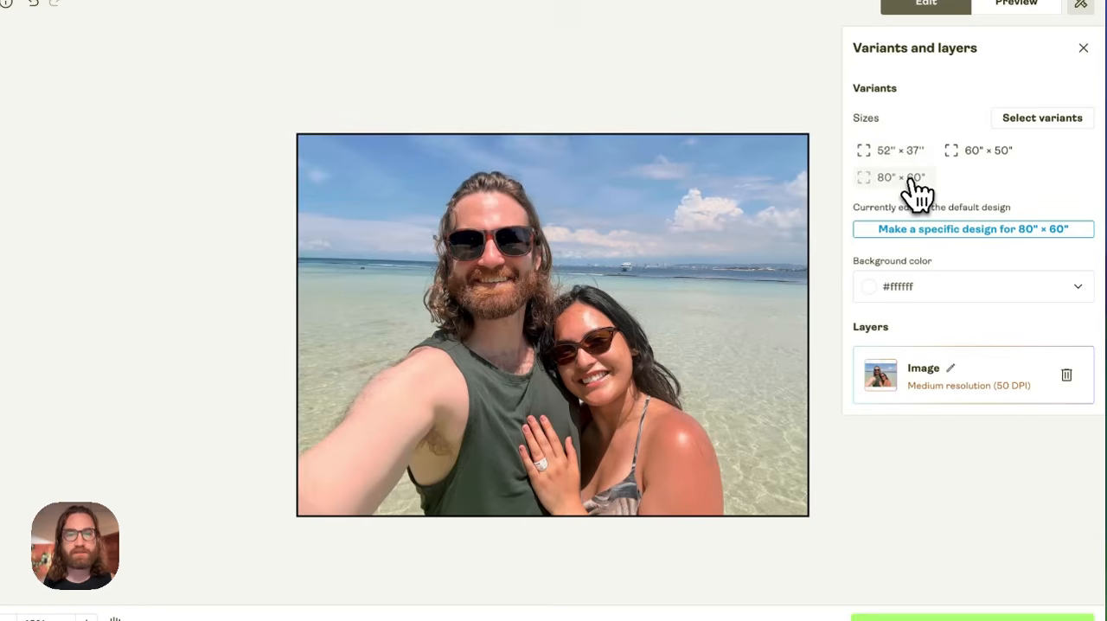
pyautogui.click(978, 152)
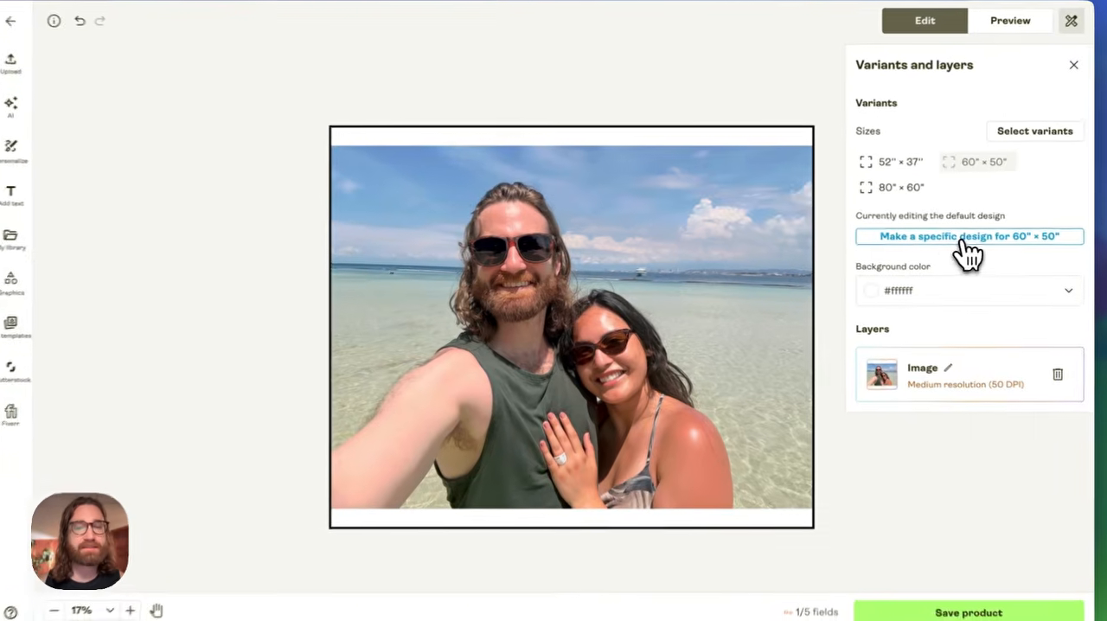
pyautogui.click(956, 239)
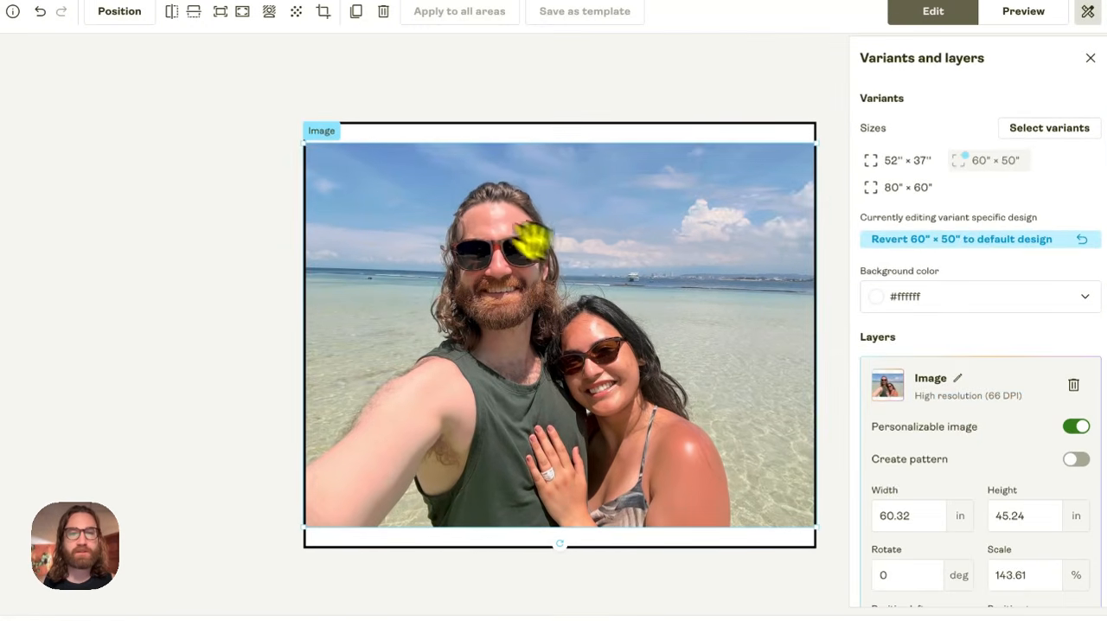
pyautogui.moveTo(344, 140); pyautogui.dragTo(296, 109)
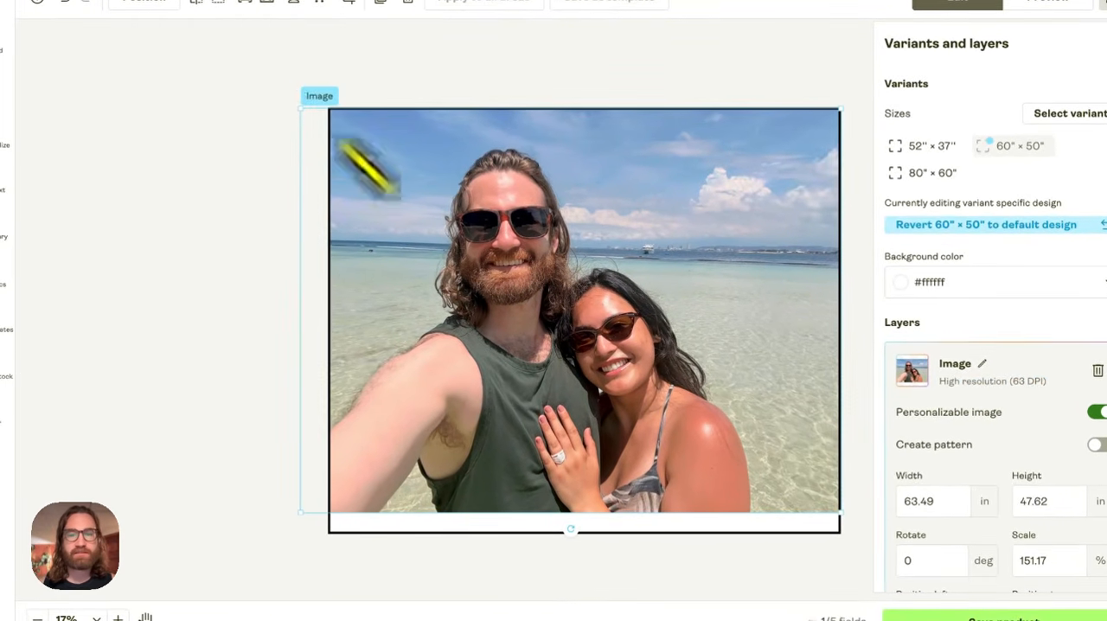
pyautogui.moveTo(816, 514); pyautogui.dragTo(848, 530)
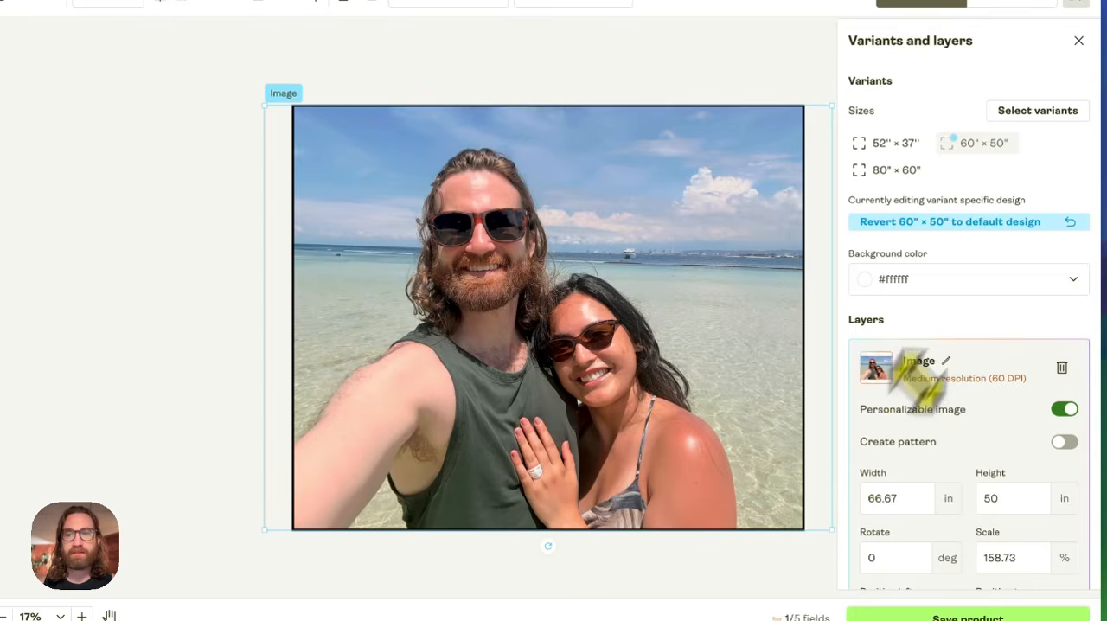
# - Compare how the photo fits the 52" × 37", 60" × 50" and 80" × 60" designs
pyautogui.click(900, 146)
pyautogui.click(891, 169)
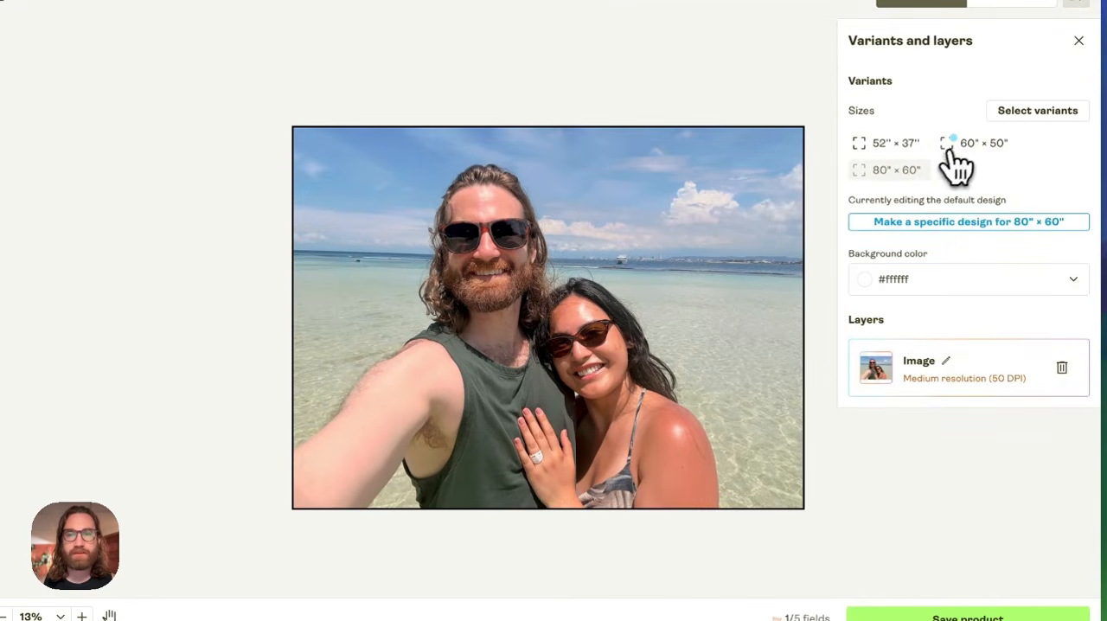
pyautogui.click(962, 146)
pyautogui.click(897, 147)
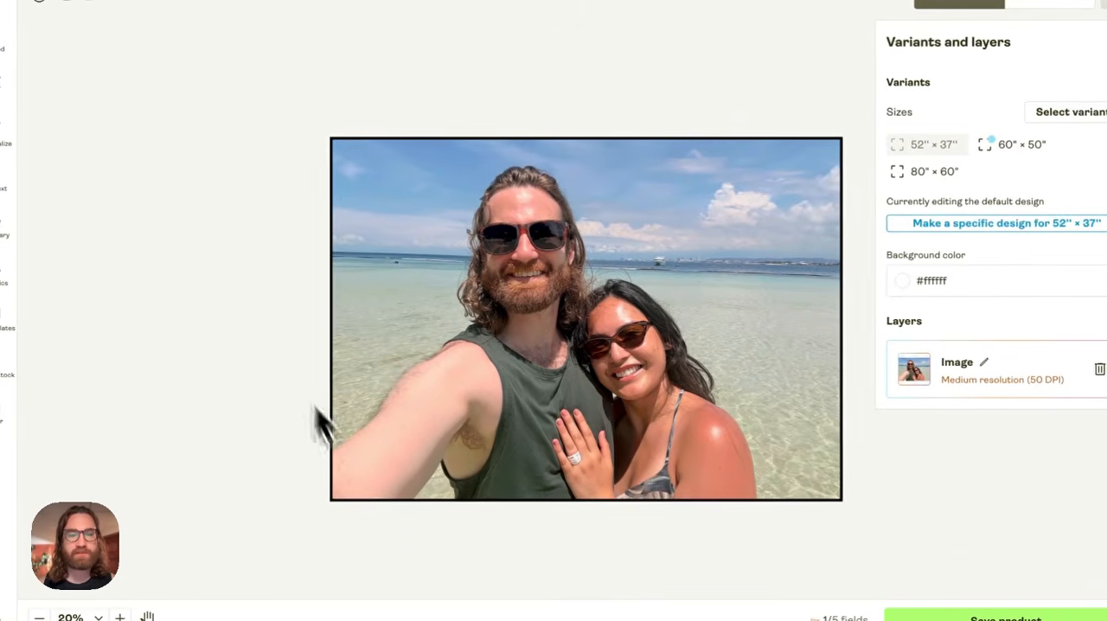
pyautogui.click(939, 171)
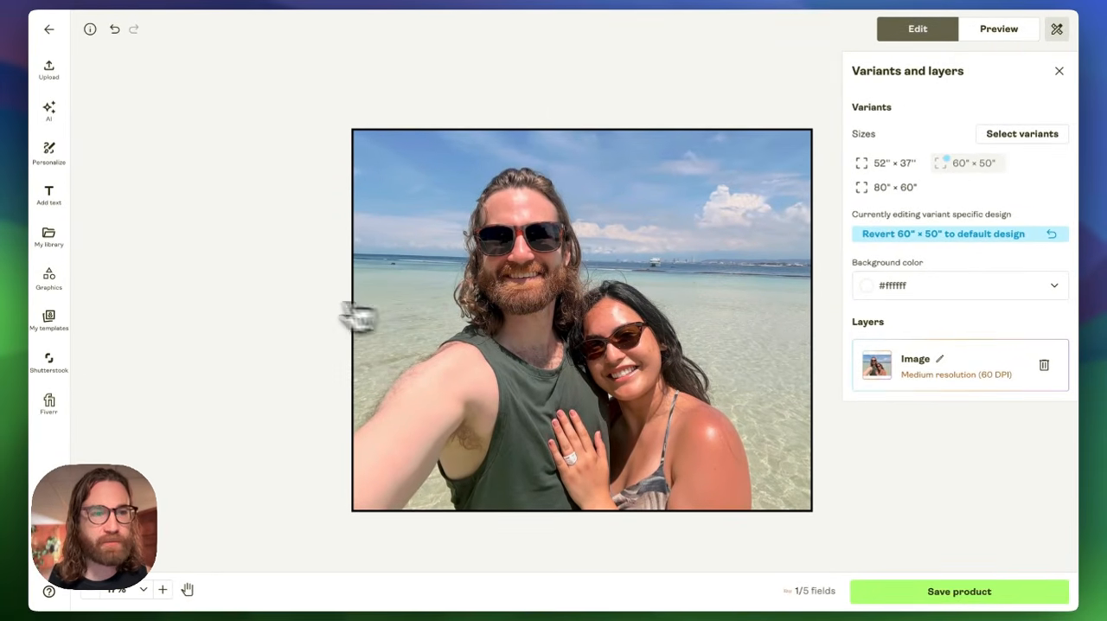
# - Try personalizable text over the upper part of the photo on the 60" × 50" design, and delete it
pyautogui.click(48, 154)
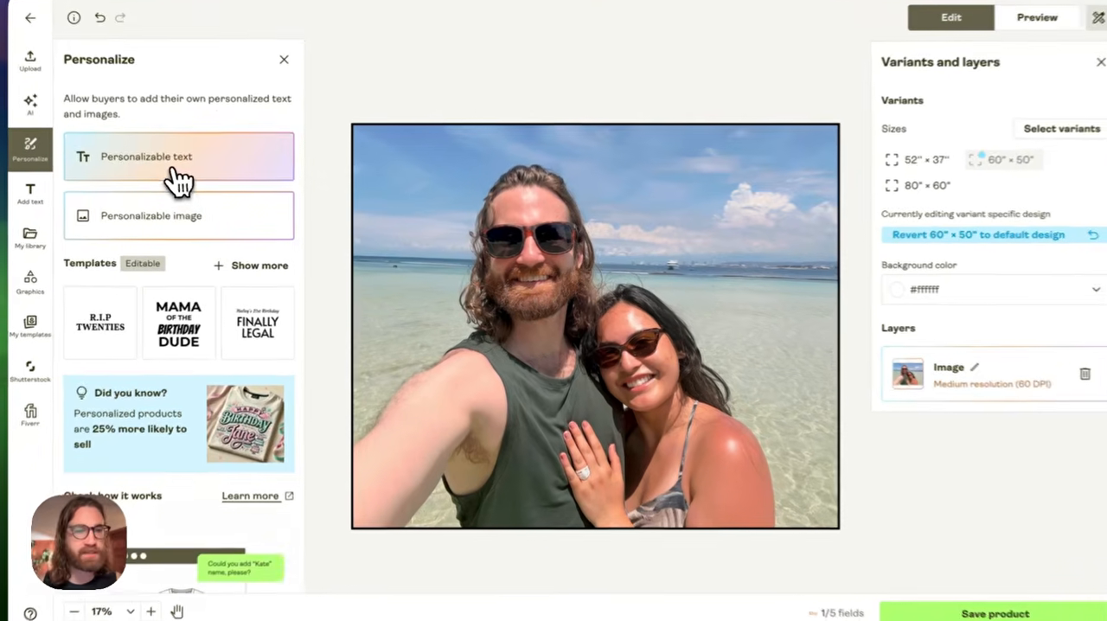
pyautogui.click(186, 166)
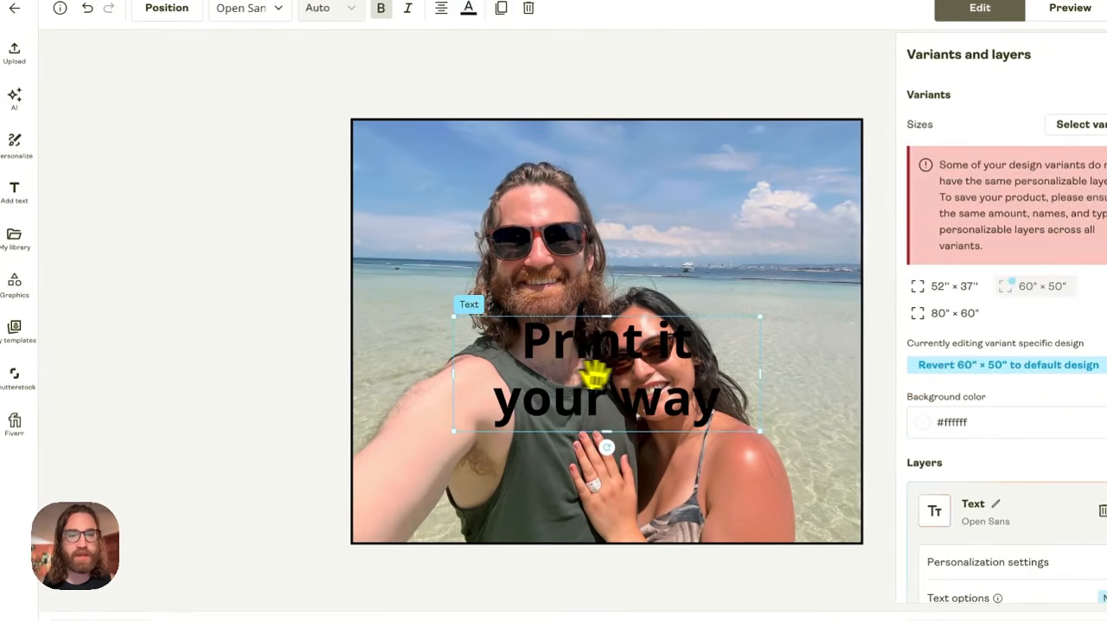
pyautogui.moveTo(593, 375); pyautogui.dragTo(663, 272)
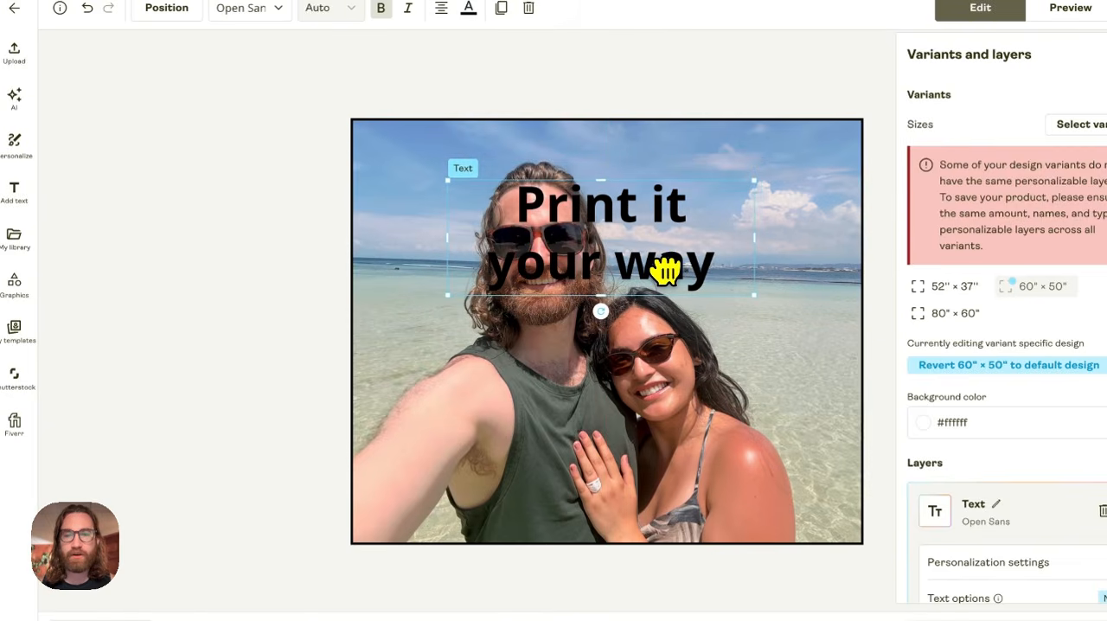
pyautogui.press('Delete')
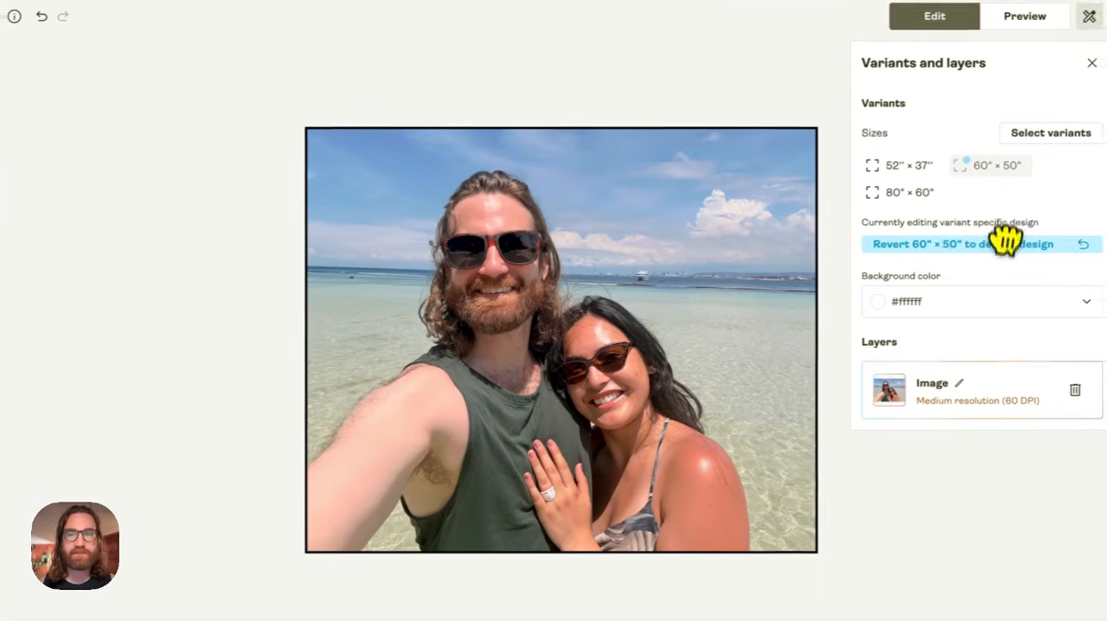
# - Recheck the design of each blanket size and look through the personalization options, templates and how-it-works example
pyautogui.click(958, 183)
pyautogui.click(954, 157)
pyautogui.click(1020, 160)
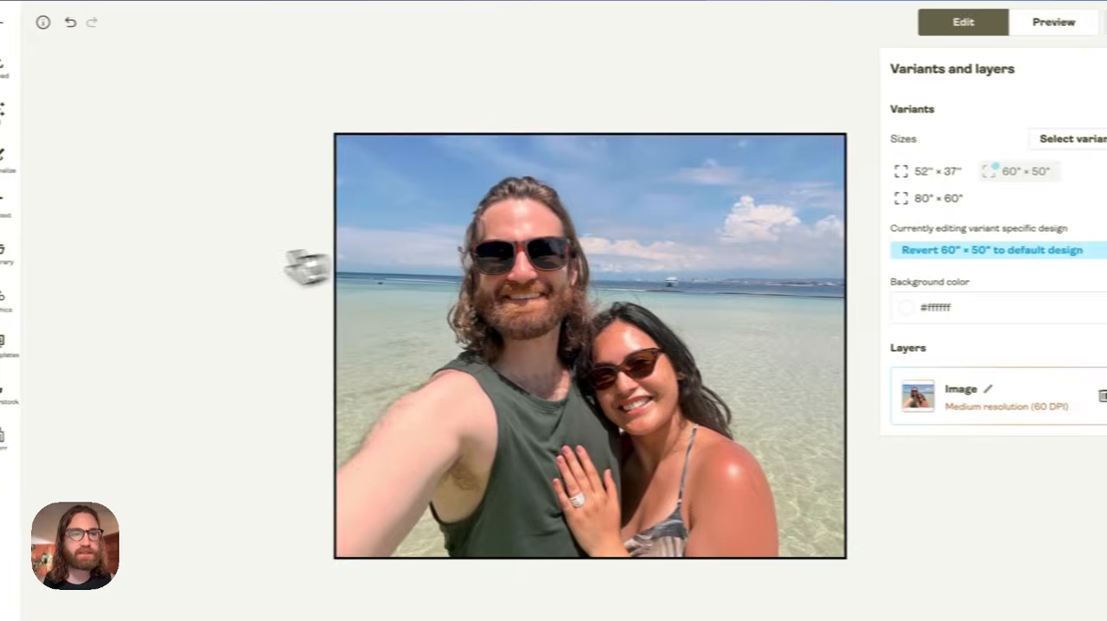
pyautogui.click(31, 162)
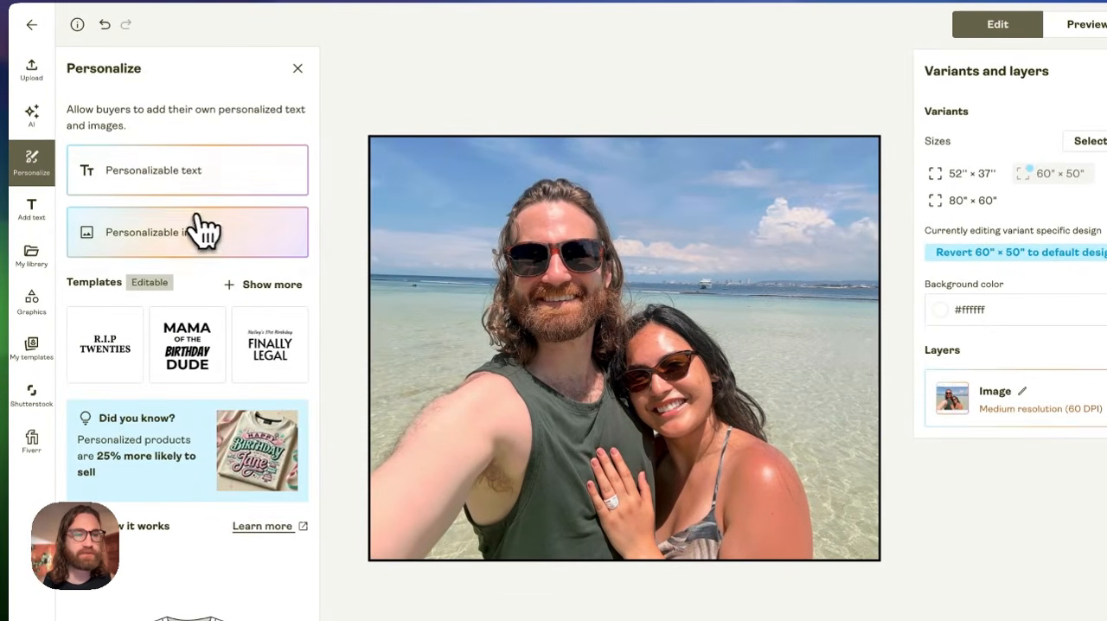
pyautogui.scroll(-5, 248, 279)
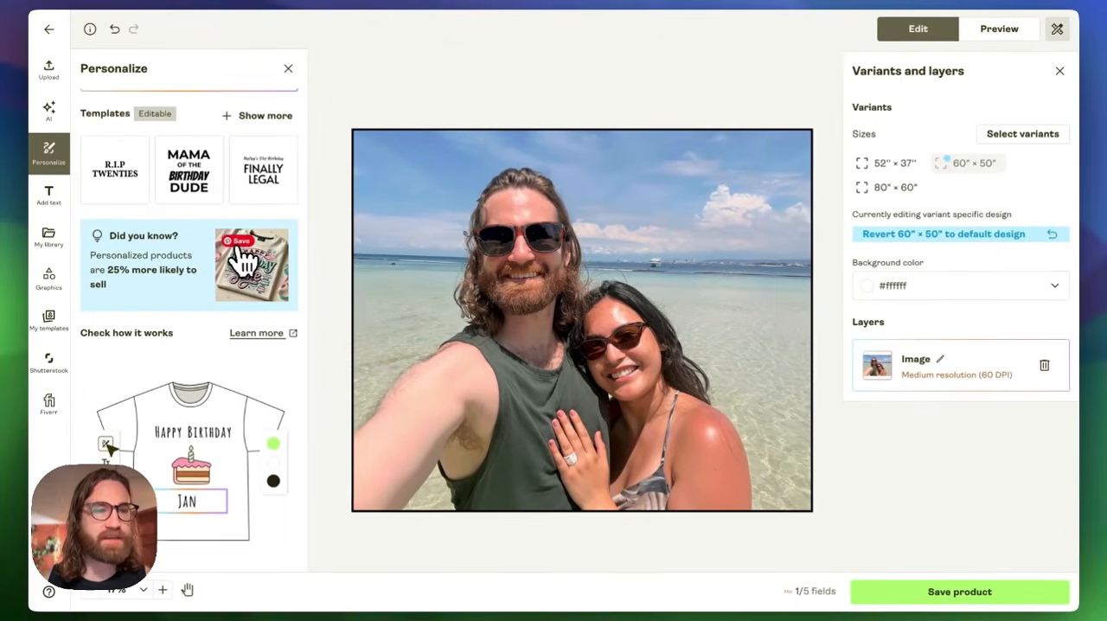
pyautogui.scroll(3, 244, 259)
pyautogui.scroll(1, 129, 194)
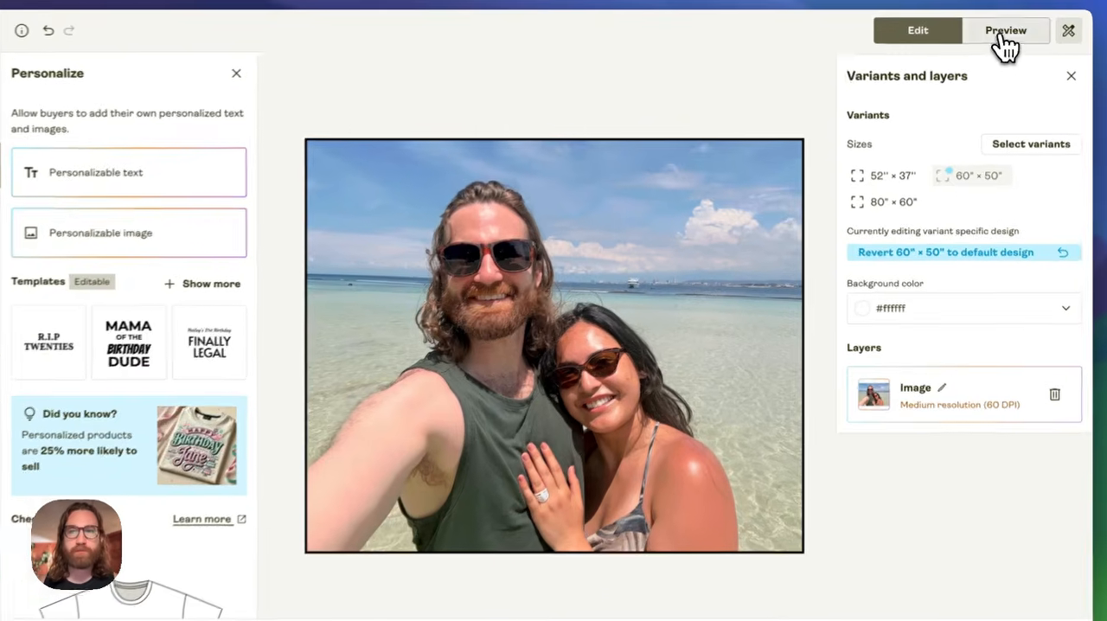
# - Preview the blanket's front, back and folded mockups, and switch among the 52" × 37", 60" × 50" and 80" × 60" sizes
pyautogui.click(999, 33)
pyautogui.click(875, 322)
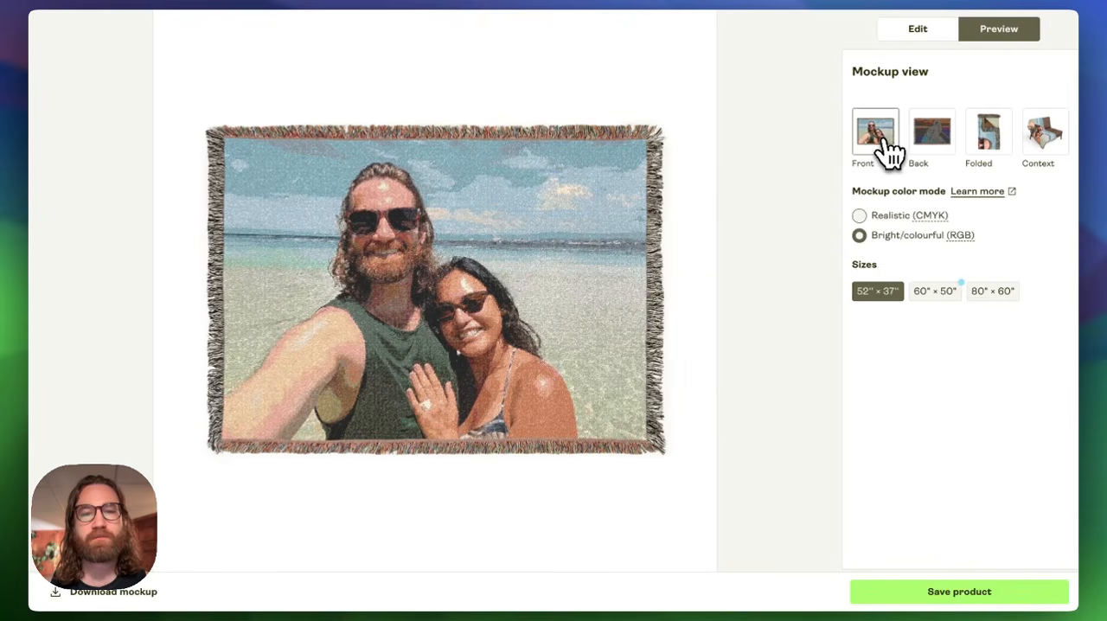
pyautogui.click(994, 149)
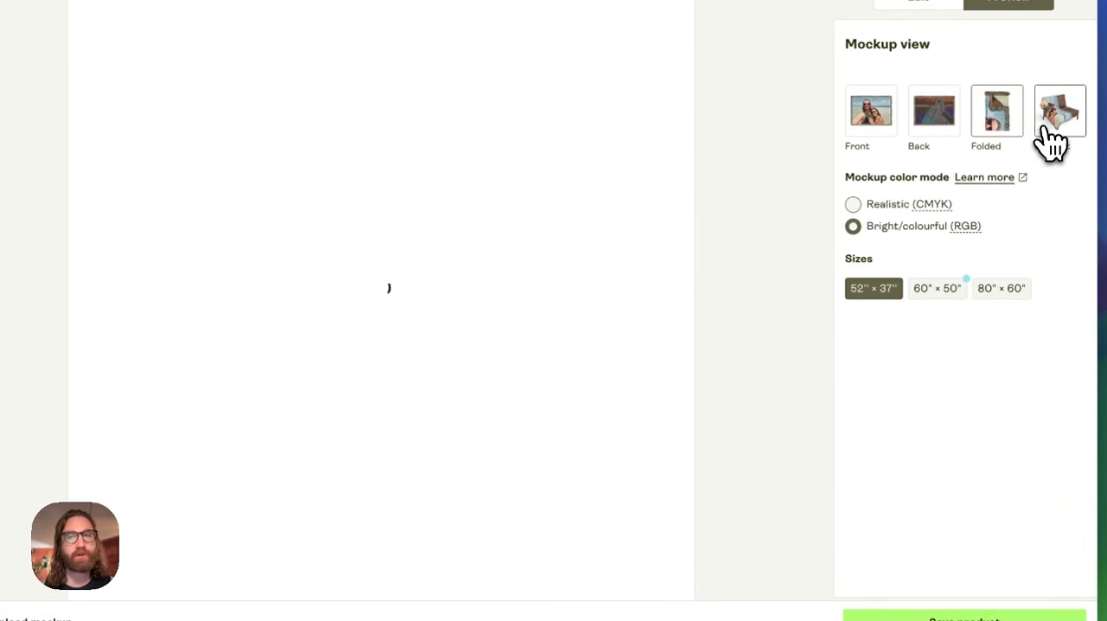
pyautogui.click(871, 110)
pyautogui.click(934, 108)
pyautogui.click(943, 286)
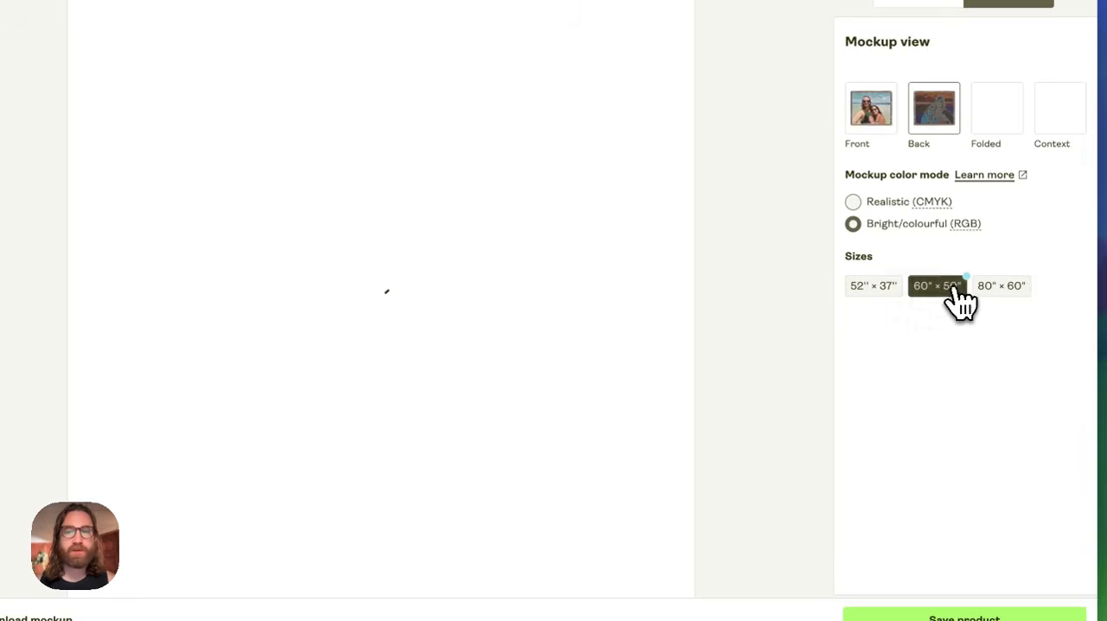
pyautogui.click(1003, 293)
pyautogui.click(886, 289)
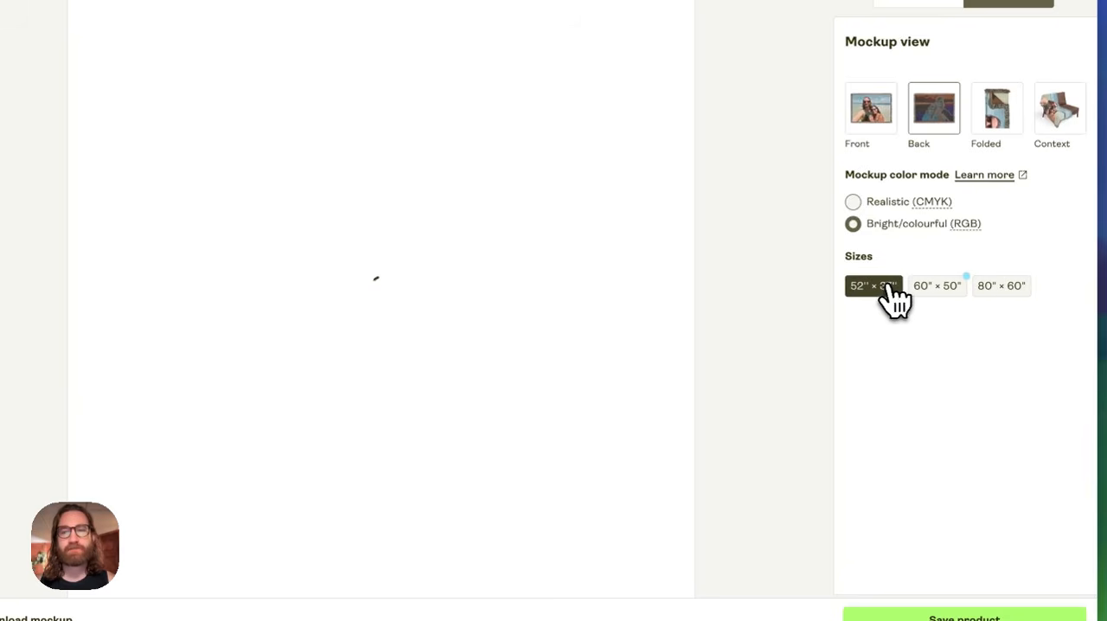
pyautogui.click(889, 128)
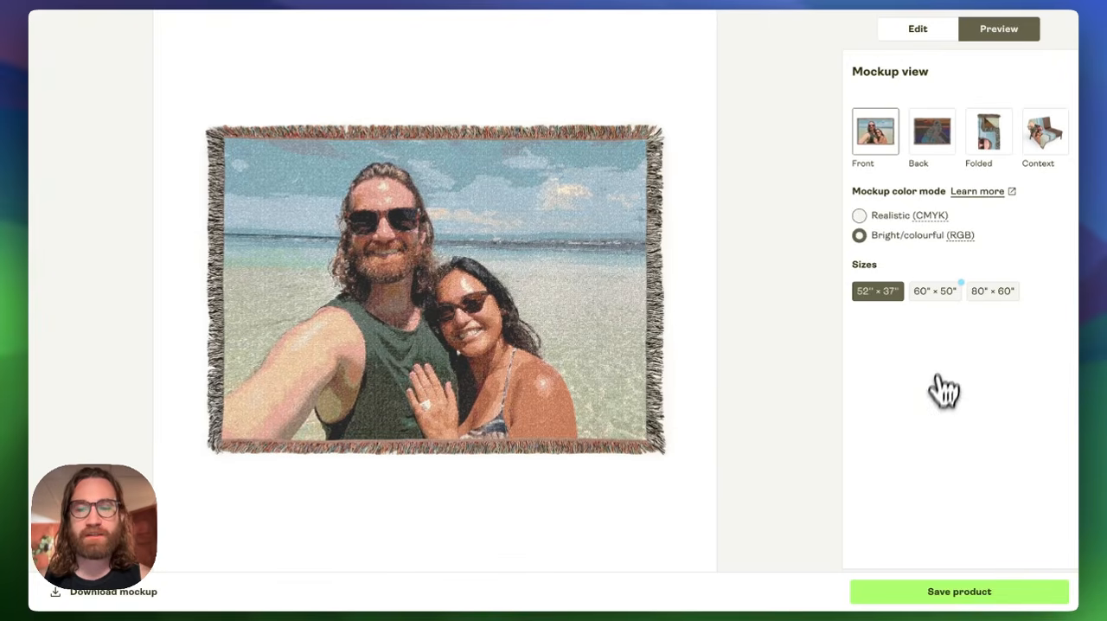
# - Save the product and add the 60" × 50" and 80" × 60" Front mockups to the listing's selected mockups
pyautogui.click(967, 594)
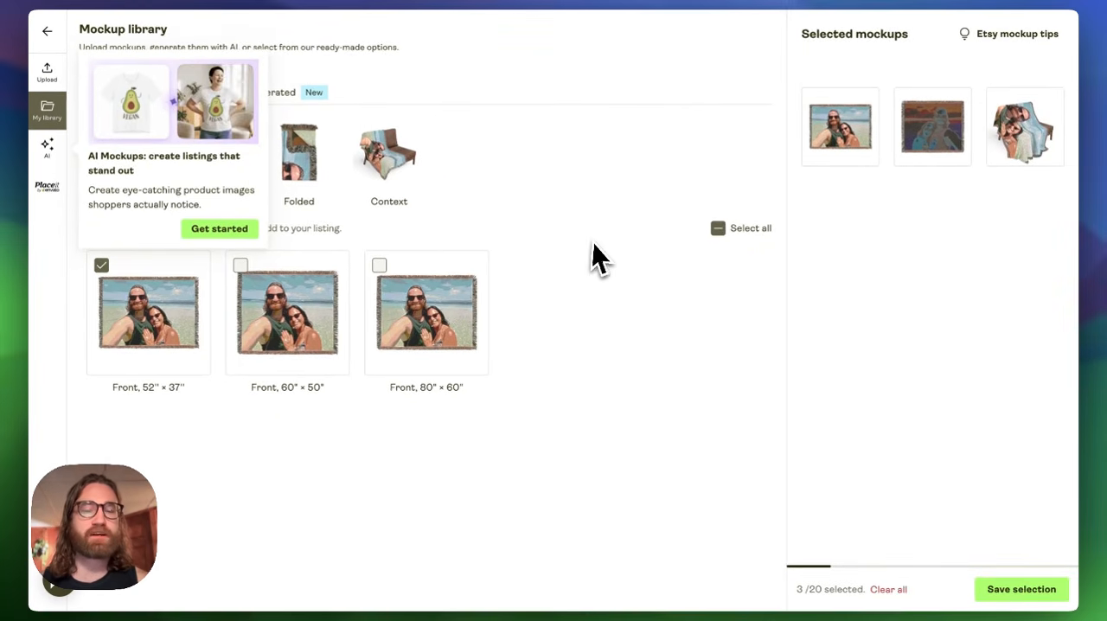
pyautogui.click(598, 243)
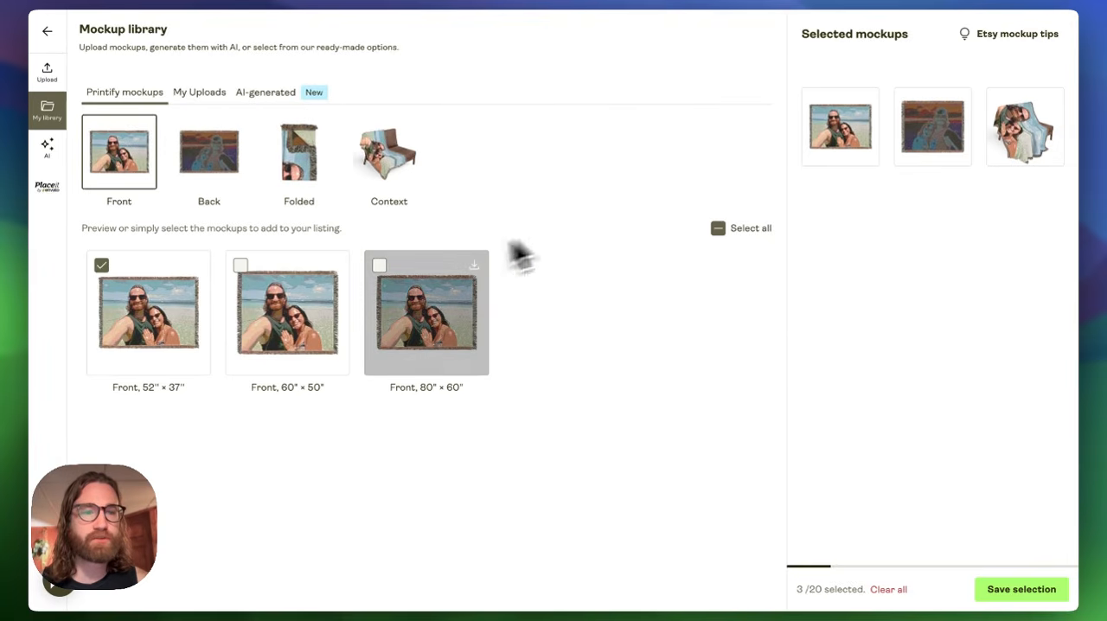
pyautogui.click(271, 297)
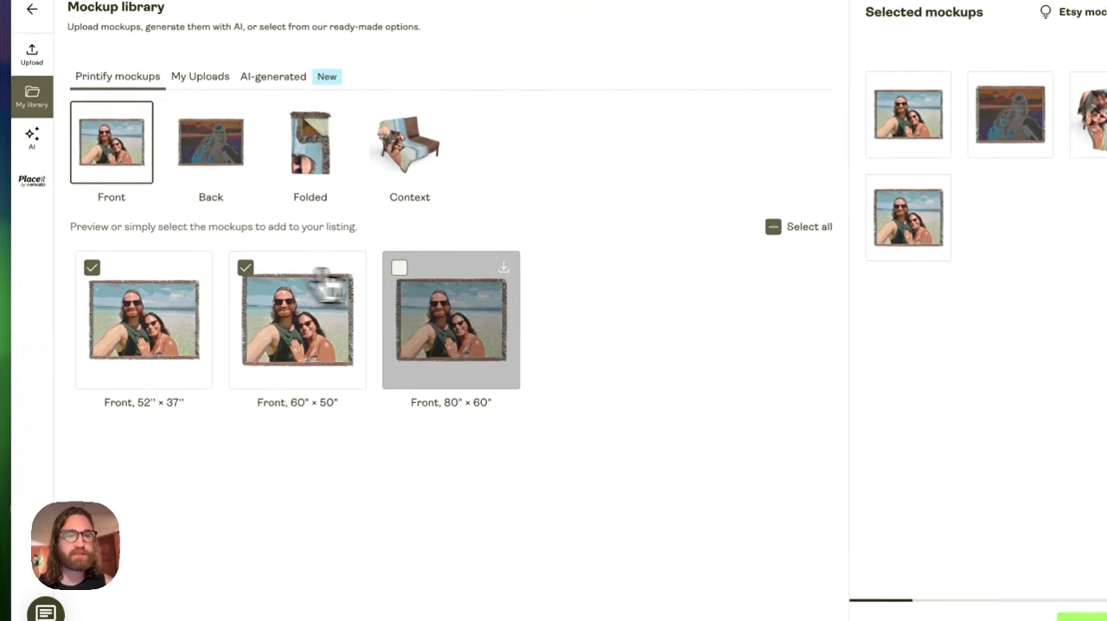
pyautogui.click(387, 275)
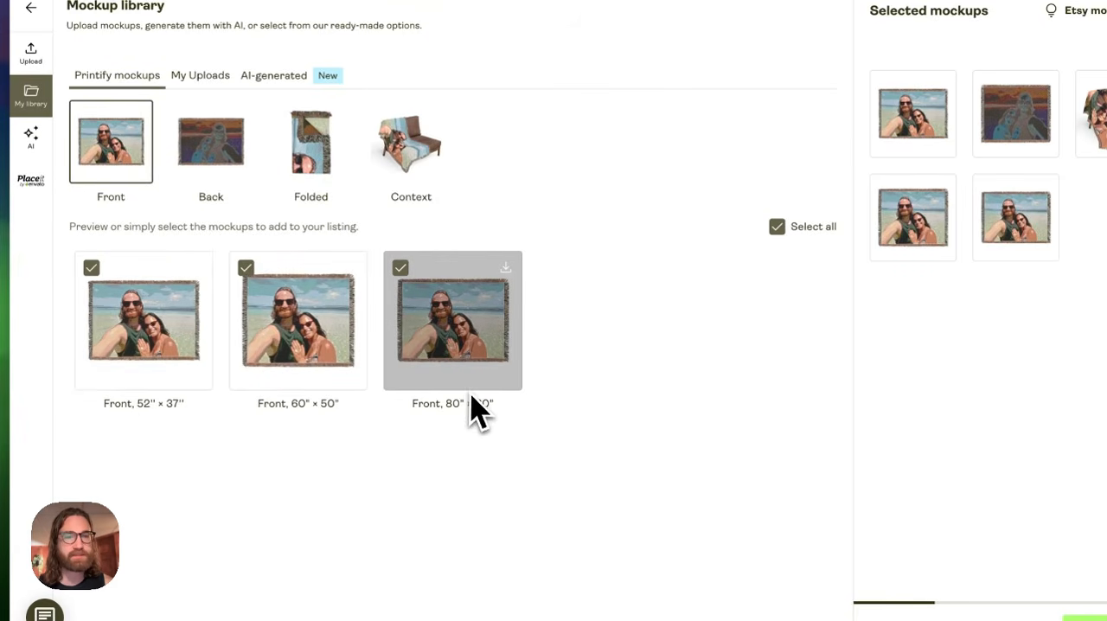
# - Look at the Context mockups and add the Folded 60" × 50" mockup to the selection
pyautogui.click(415, 171)
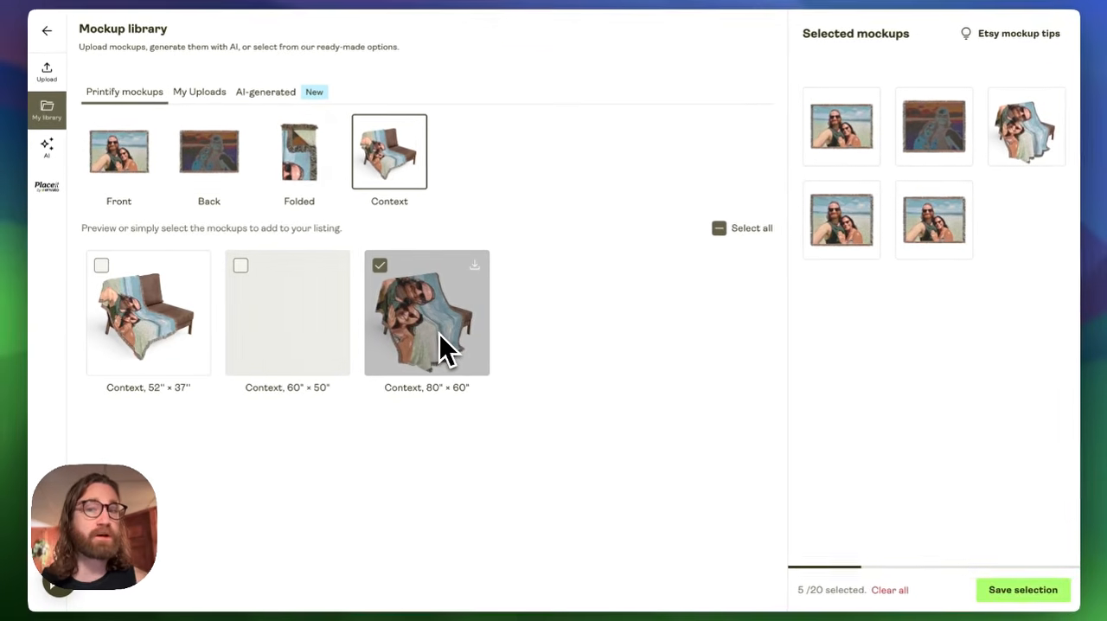
pyautogui.click(305, 166)
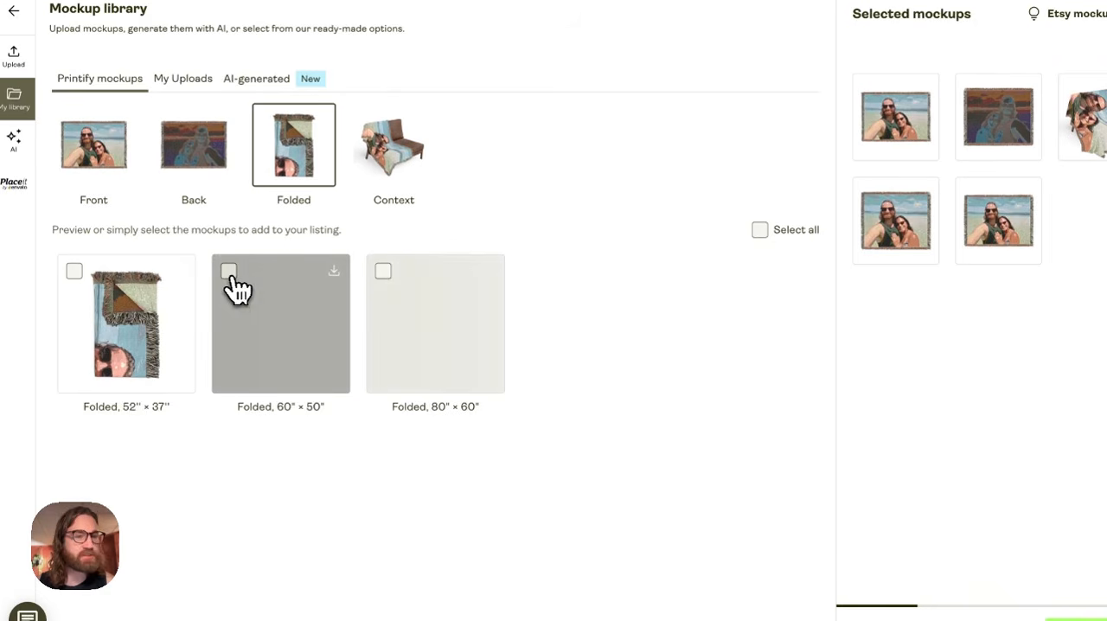
pyautogui.click(230, 272)
# - Start an AI-generated mockup of the blanket featuring an adult (30-40) female model with Middle Eastern features
pyautogui.click(257, 86)
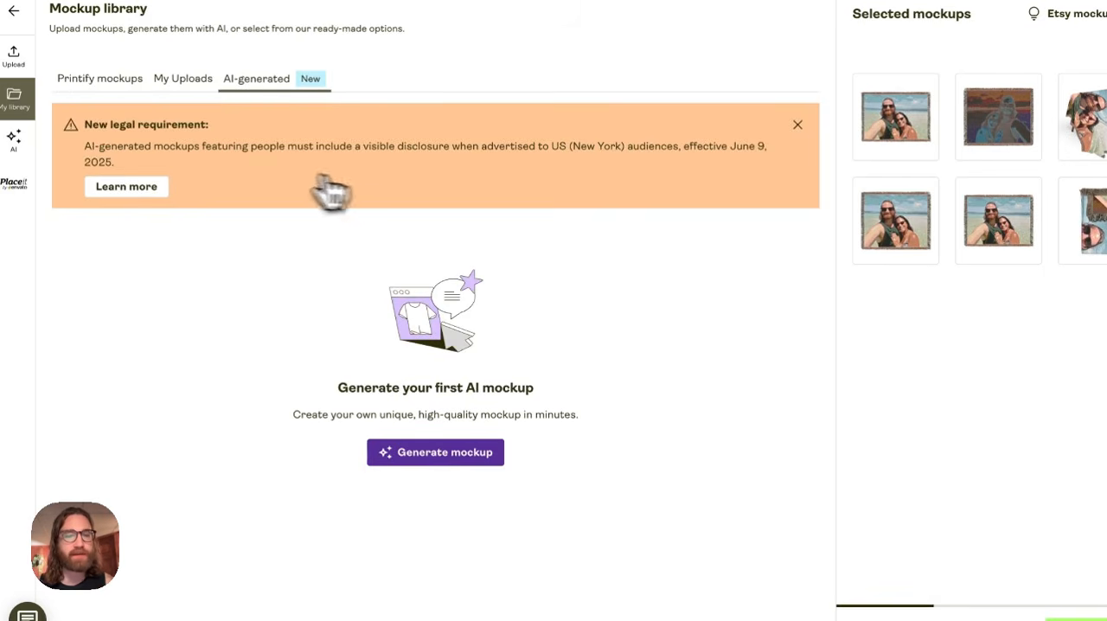
pyautogui.click(419, 453)
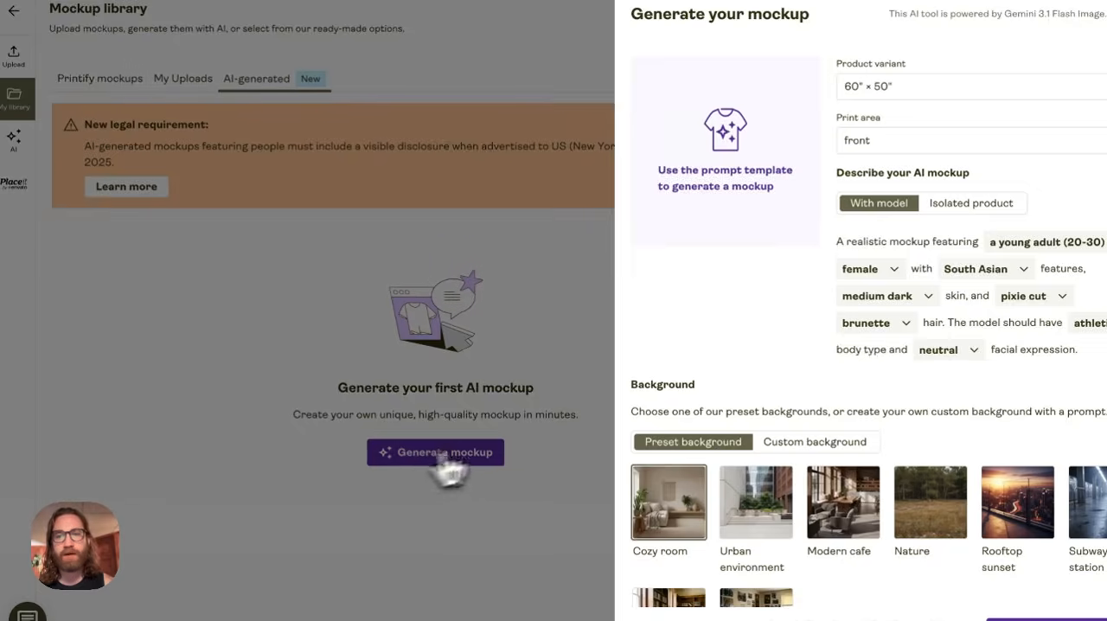
pyautogui.scroll(-2, 902, 315)
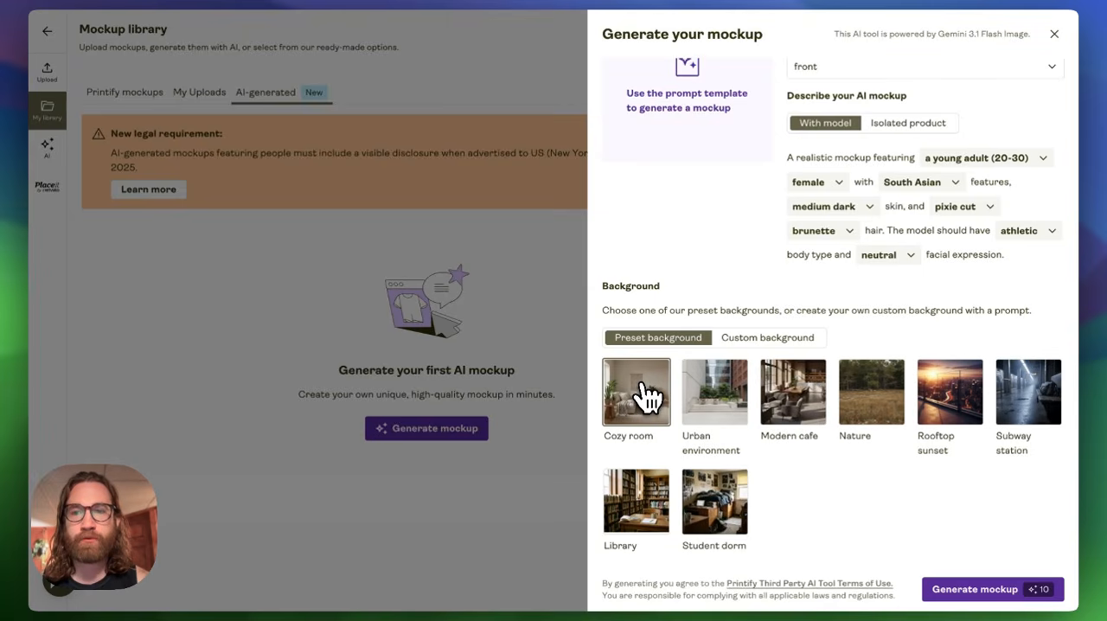
pyautogui.click(995, 159)
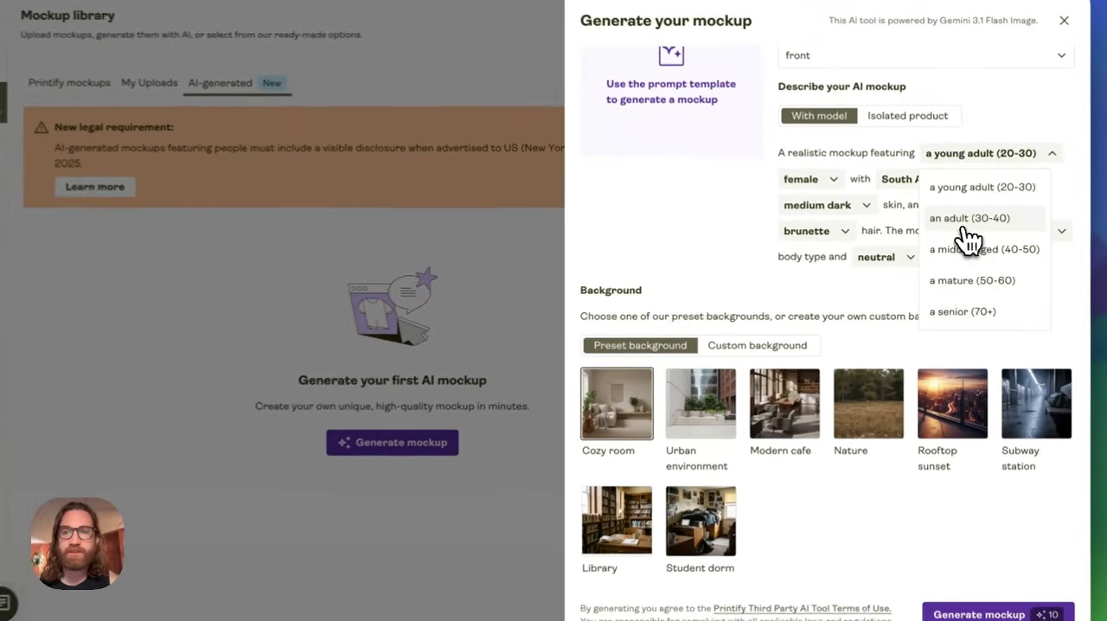
pyautogui.click(972, 218)
pyautogui.click(906, 177)
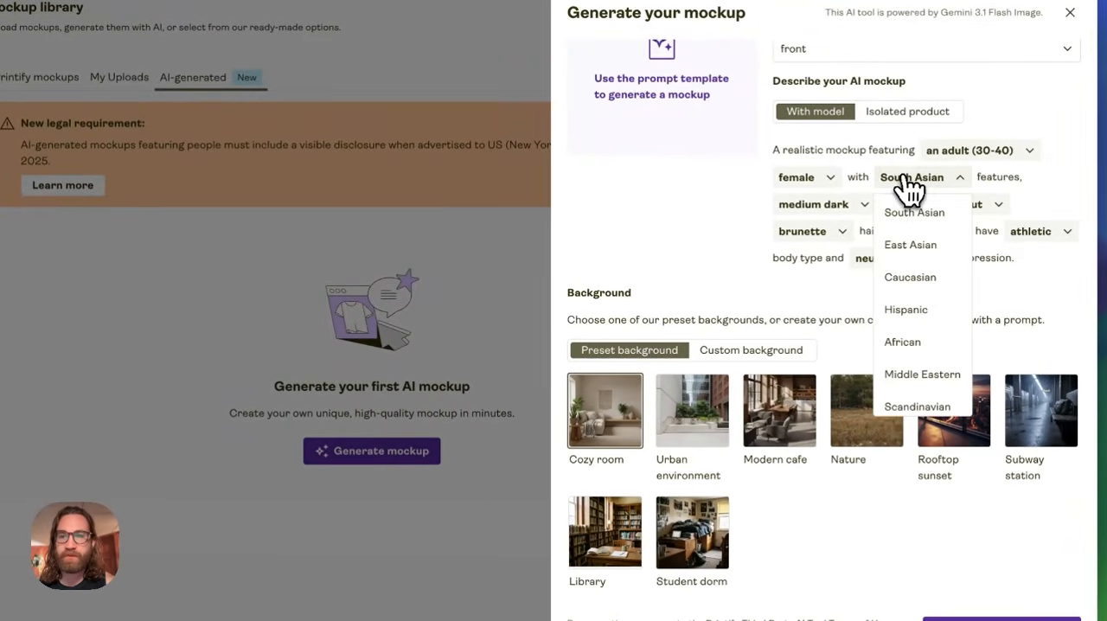
pyautogui.click(918, 374)
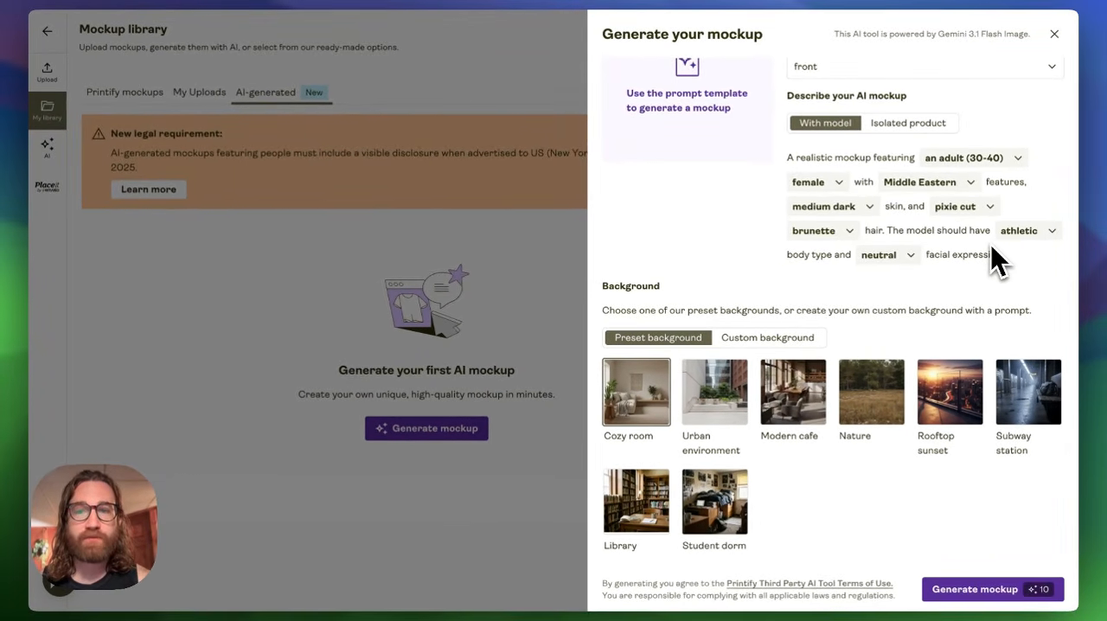
# - Set the model's facial expression to friendly and generate the AI mockup with the Cozy room background
pyautogui.scroll(2, 871, 225)
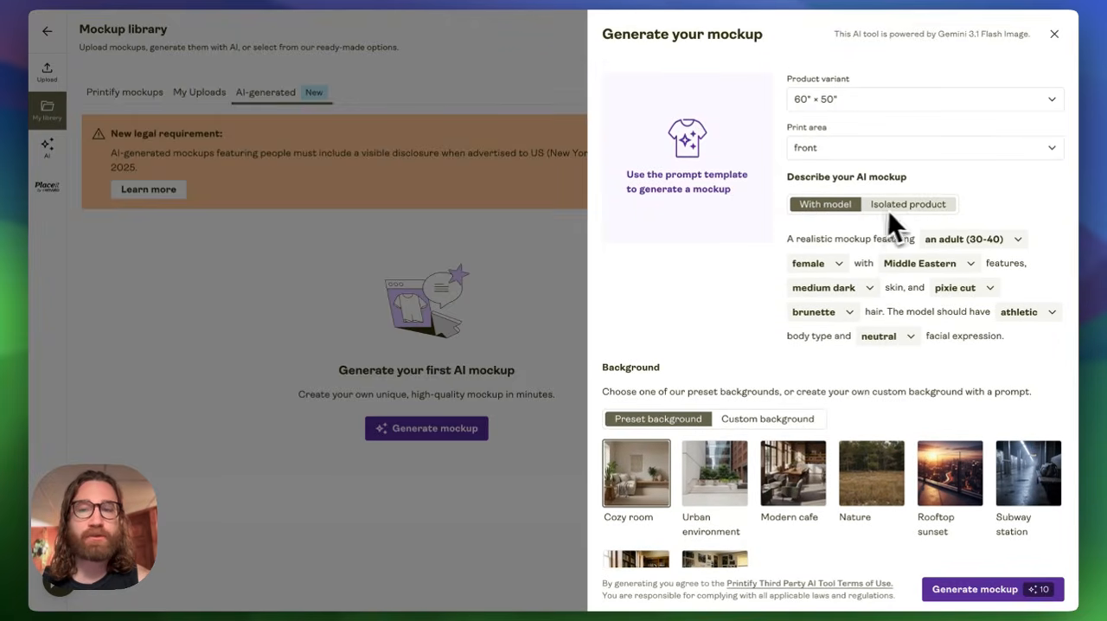
pyautogui.scroll(-1, 891, 253)
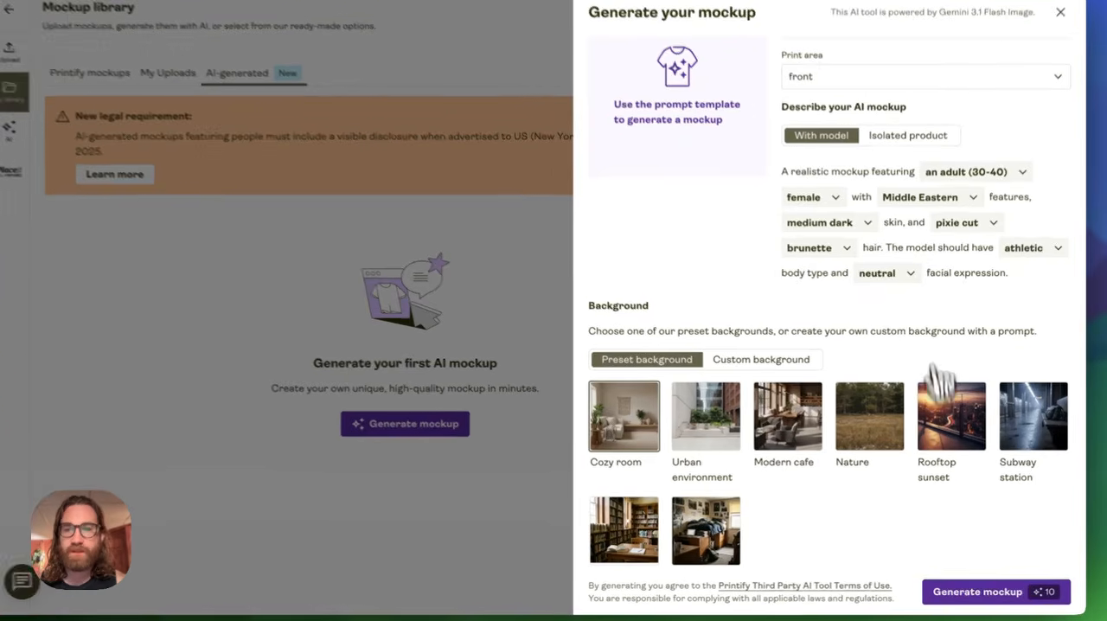
pyautogui.click(888, 284)
pyautogui.click(879, 325)
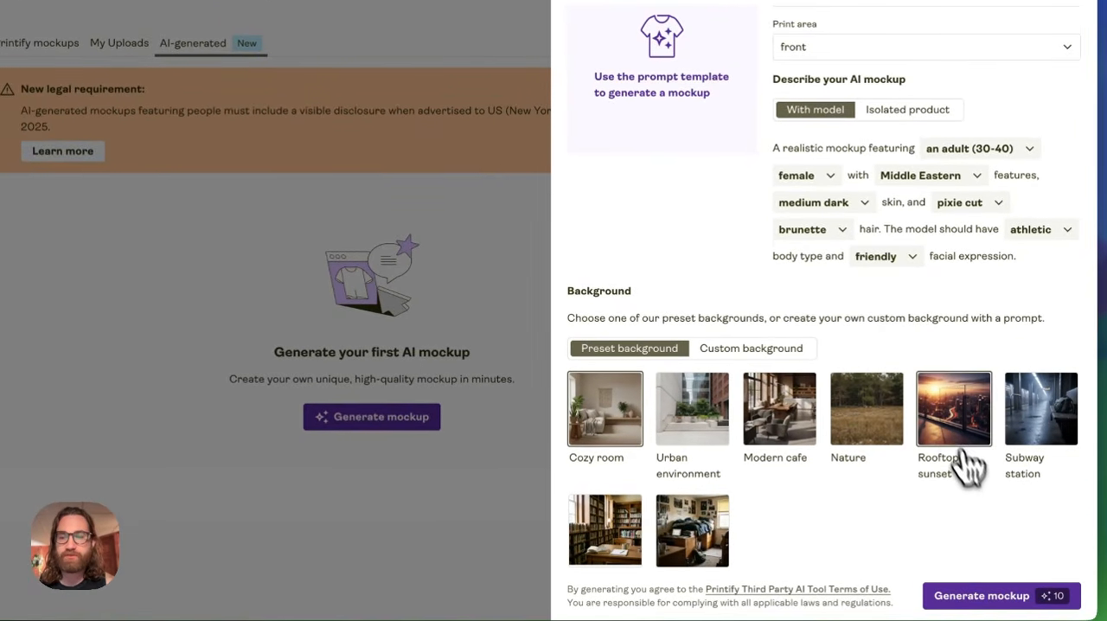
pyautogui.click(1006, 609)
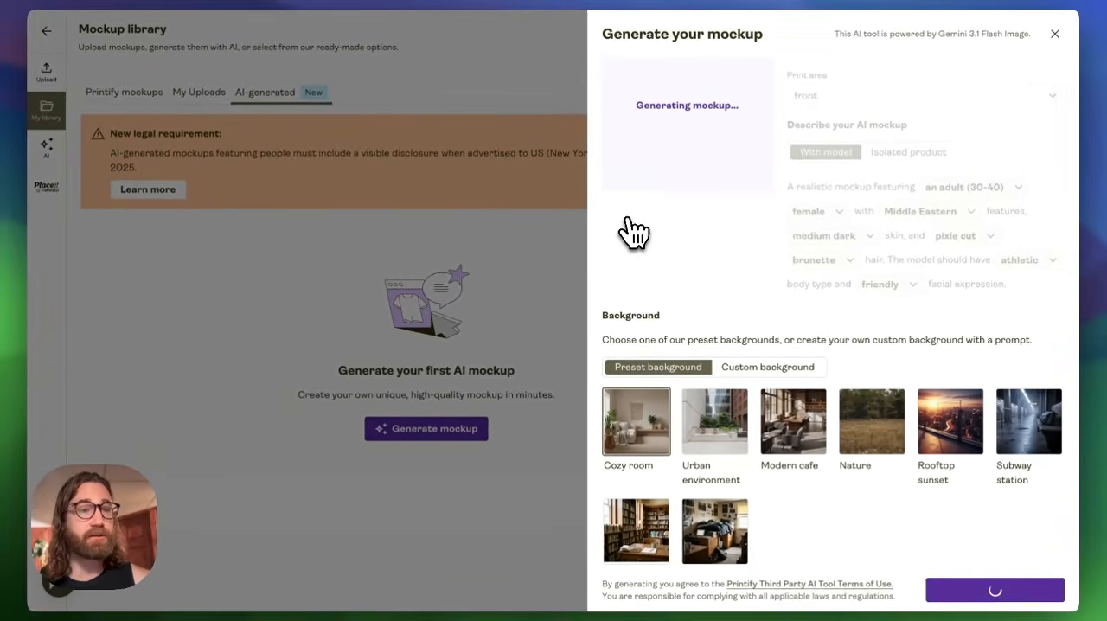
# - Preview the generated mockup at full size, inspecting both the model and the blanket's photo print, and close the preview
pyautogui.click(711, 134)
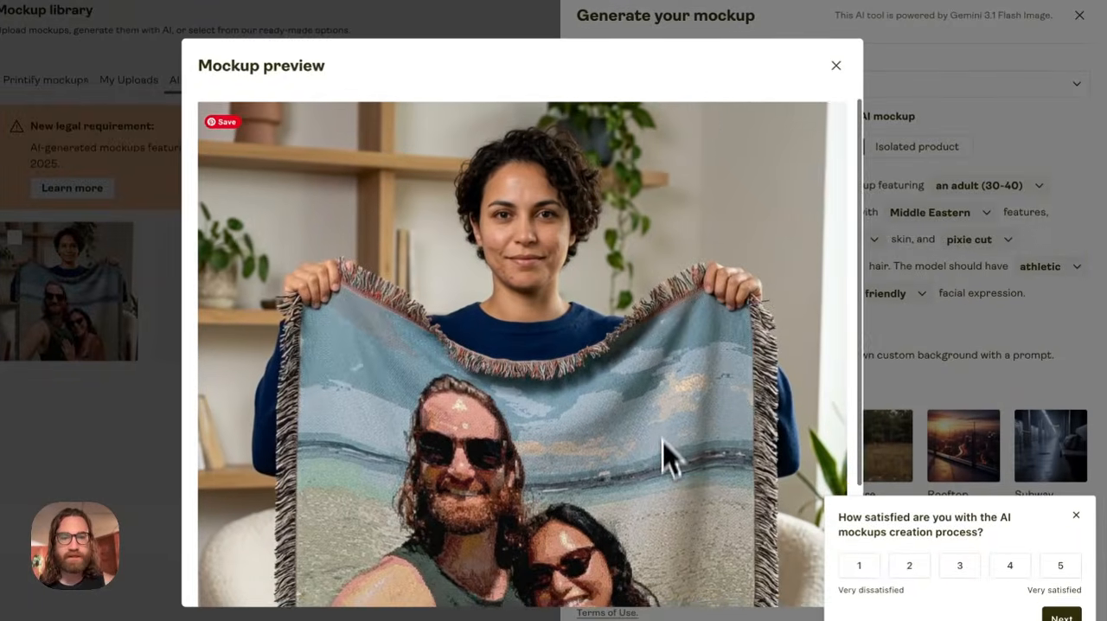
pyautogui.scroll(-2, 666, 471)
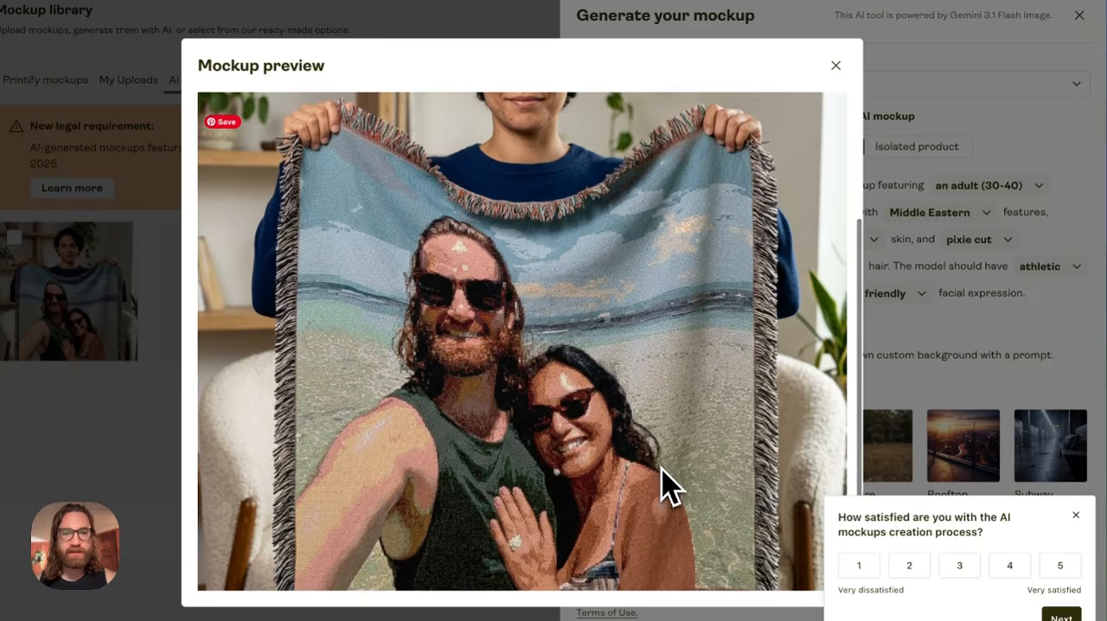
pyautogui.scroll(4, 666, 485)
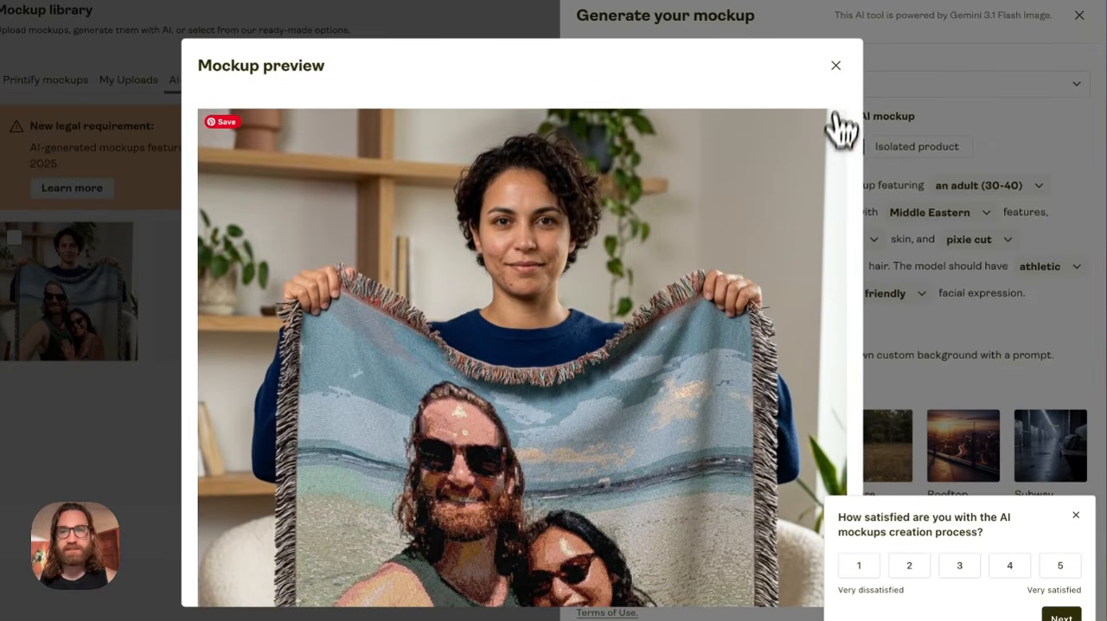
pyautogui.click(835, 66)
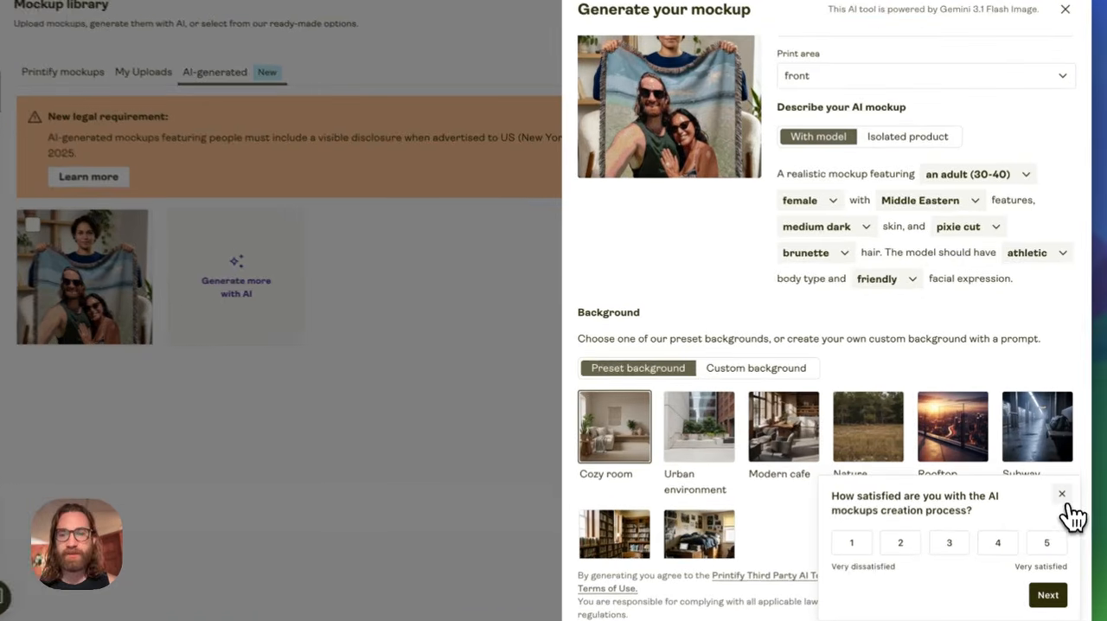
# - Dismiss the satisfaction survey, add the AI-generated mockup to the listing's mockups and save the selection
pyautogui.click(1051, 483)
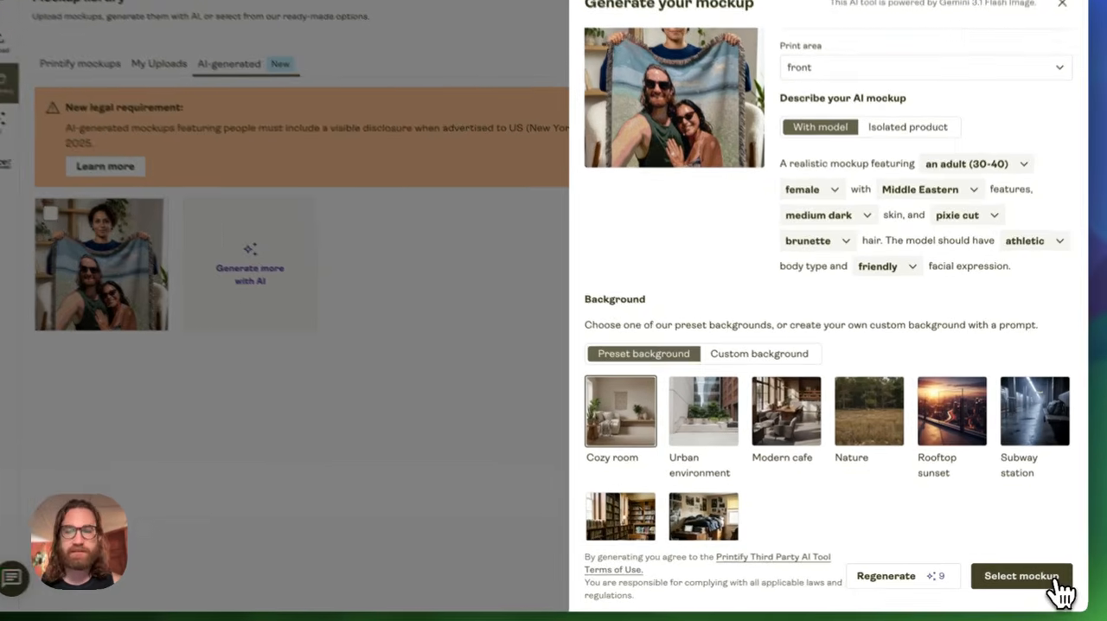
pyautogui.click(1050, 585)
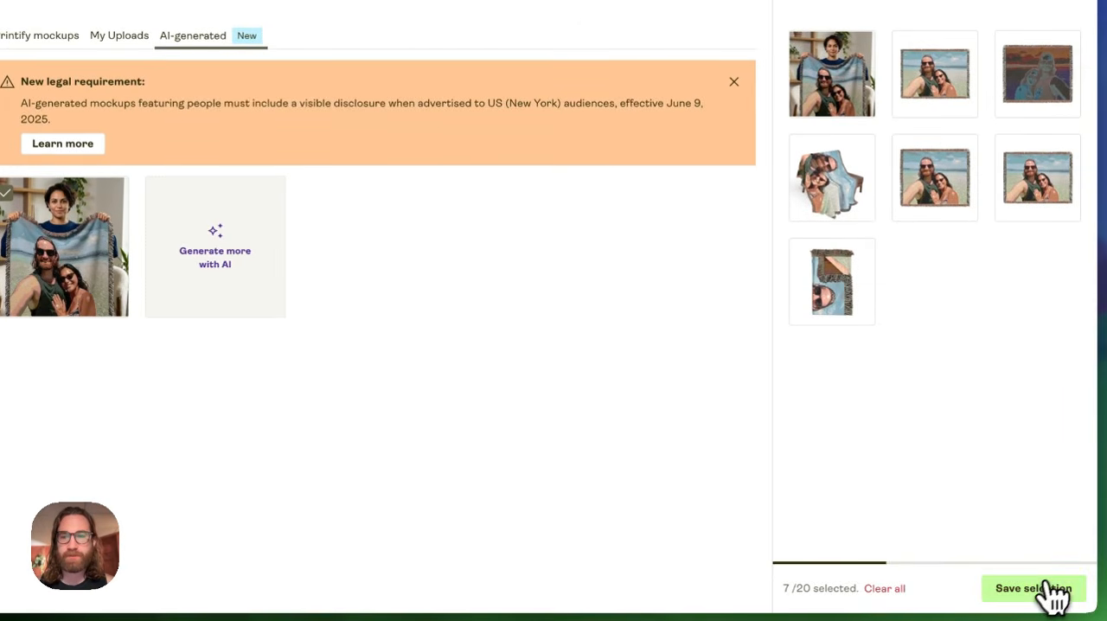
pyautogui.click(1034, 606)
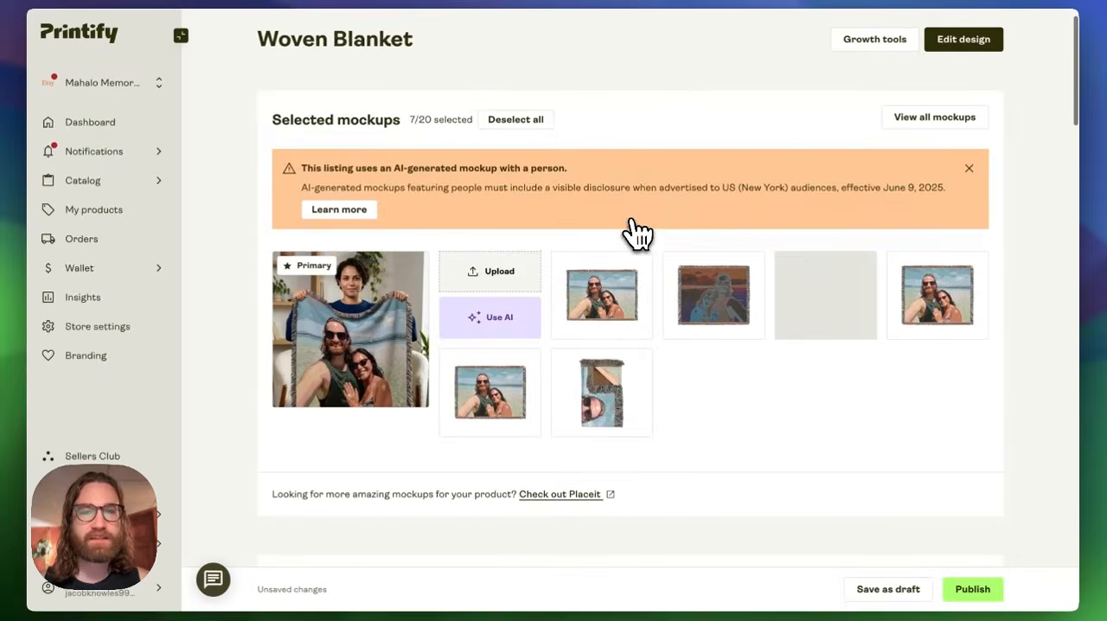
# - Review the listing's selected mockups, title, description and tags, and place the cursor at the end of the title
pyautogui.scroll(-3, 605, 236)
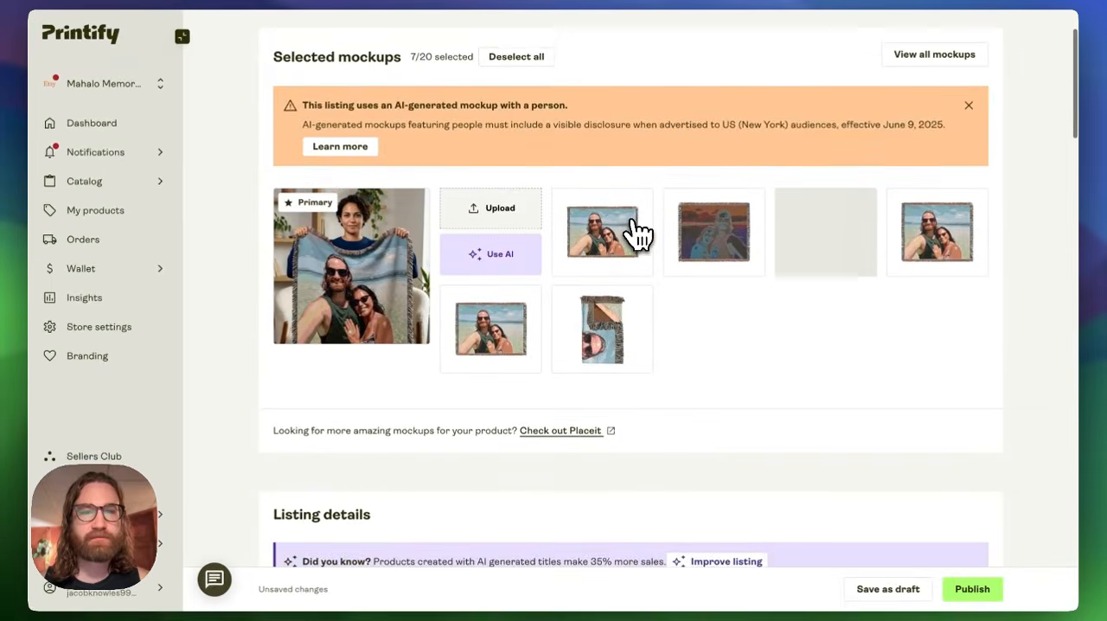
pyautogui.scroll(-10, 761, 304)
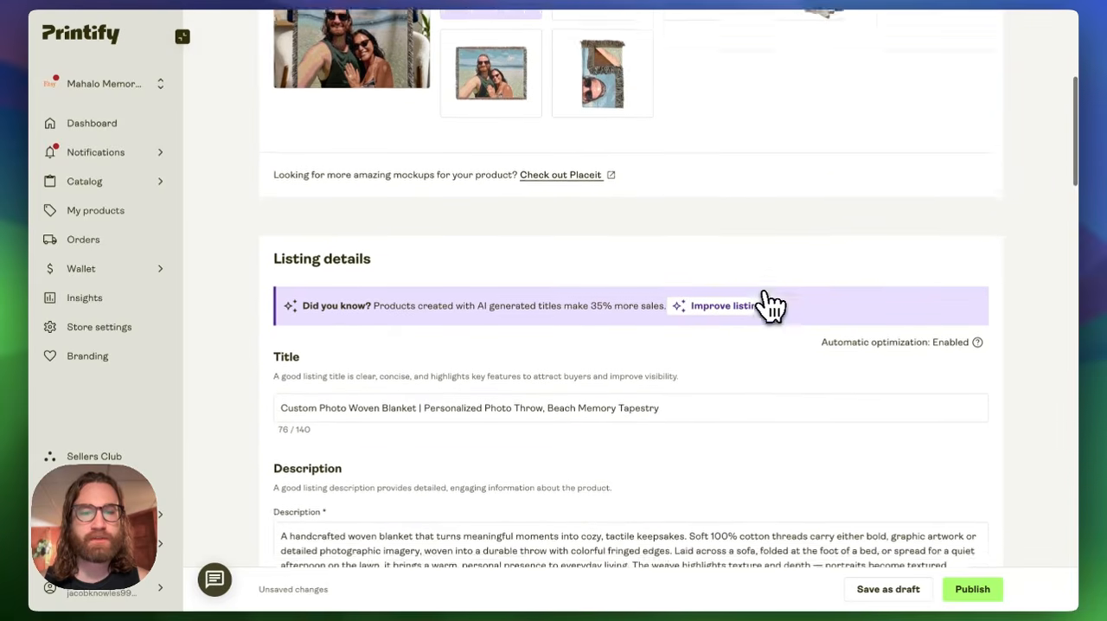
pyautogui.scroll(-1, 769, 304)
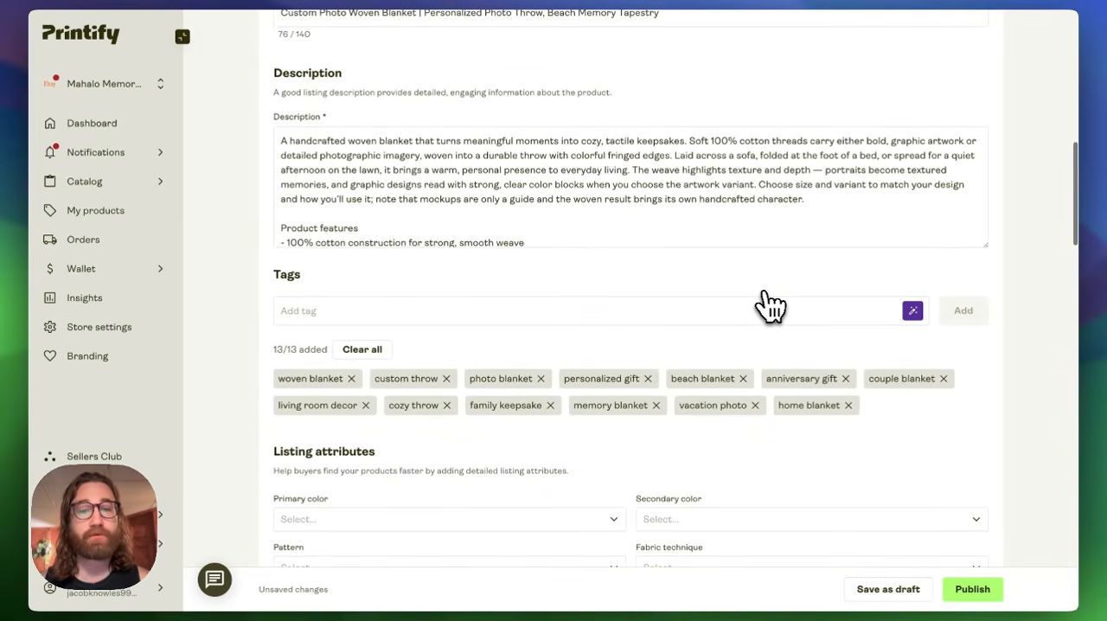
pyautogui.scroll(2, 600, 363)
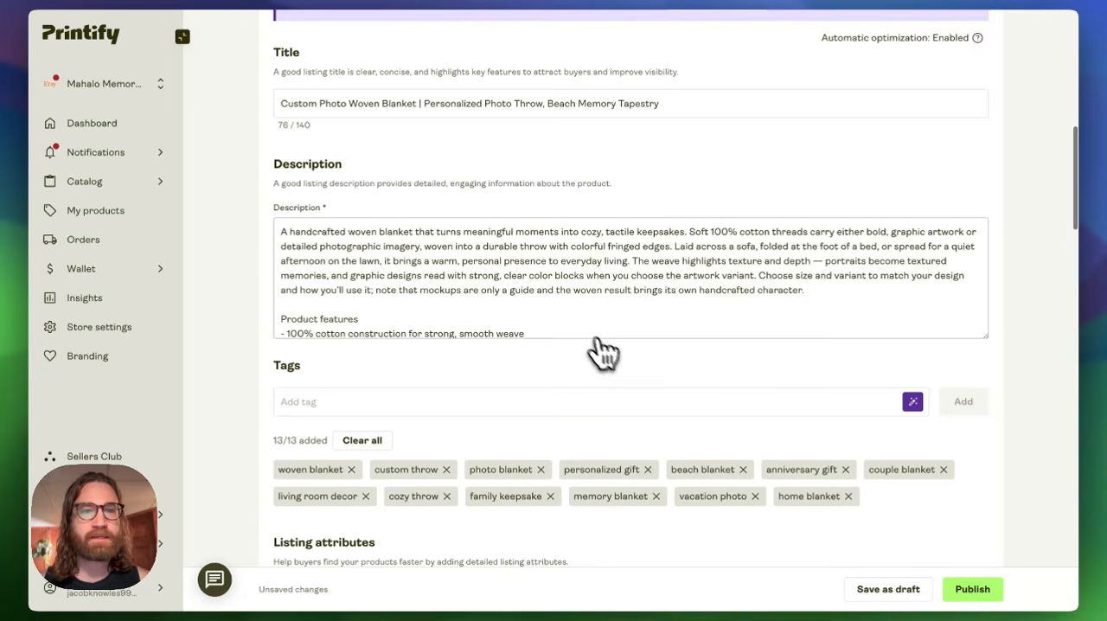
pyautogui.scroll(3, 480, 275)
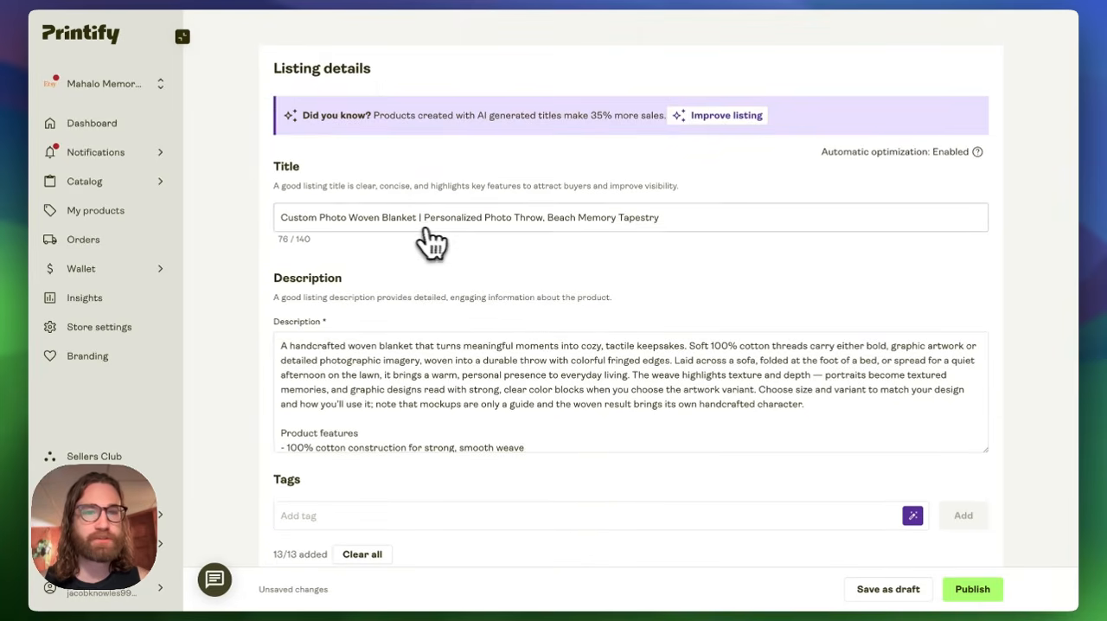
pyautogui.click(704, 218)
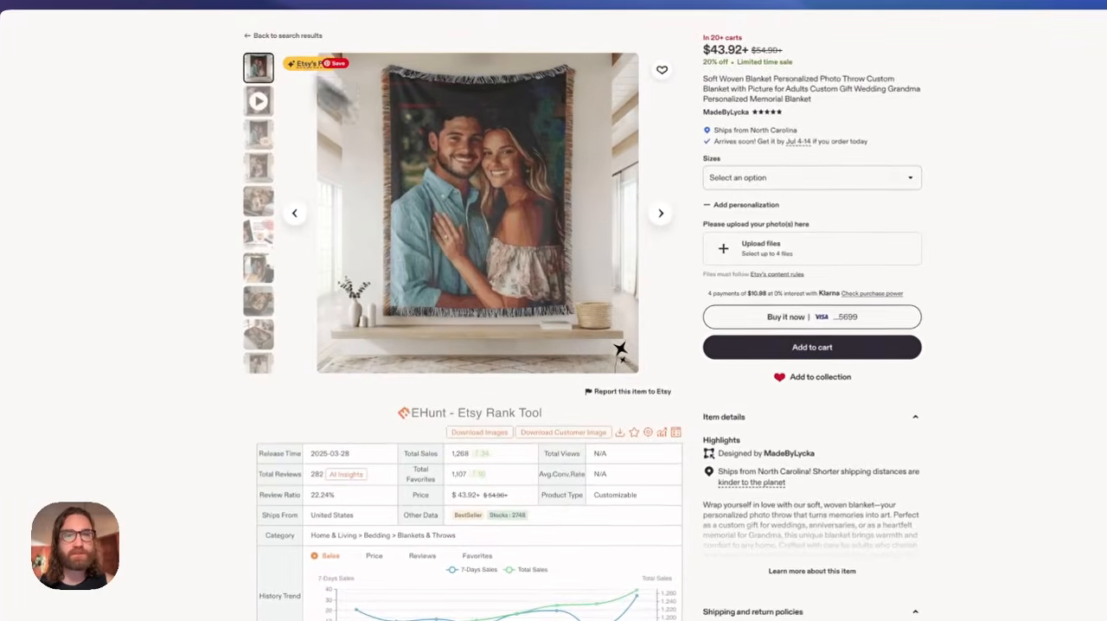
# - Switch to Etsy and examine a competing woven photo blanket listing's title, reviews and related searches for keyword ideas
pyautogui.scroll(2, 536, 217)
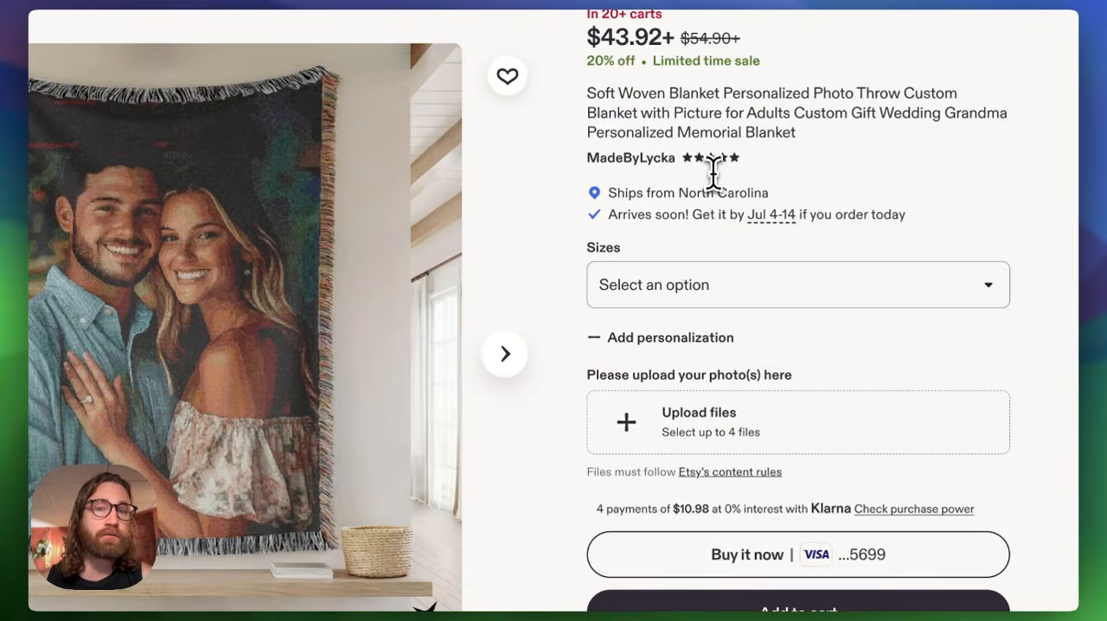
pyautogui.scroll(-5, 713, 174)
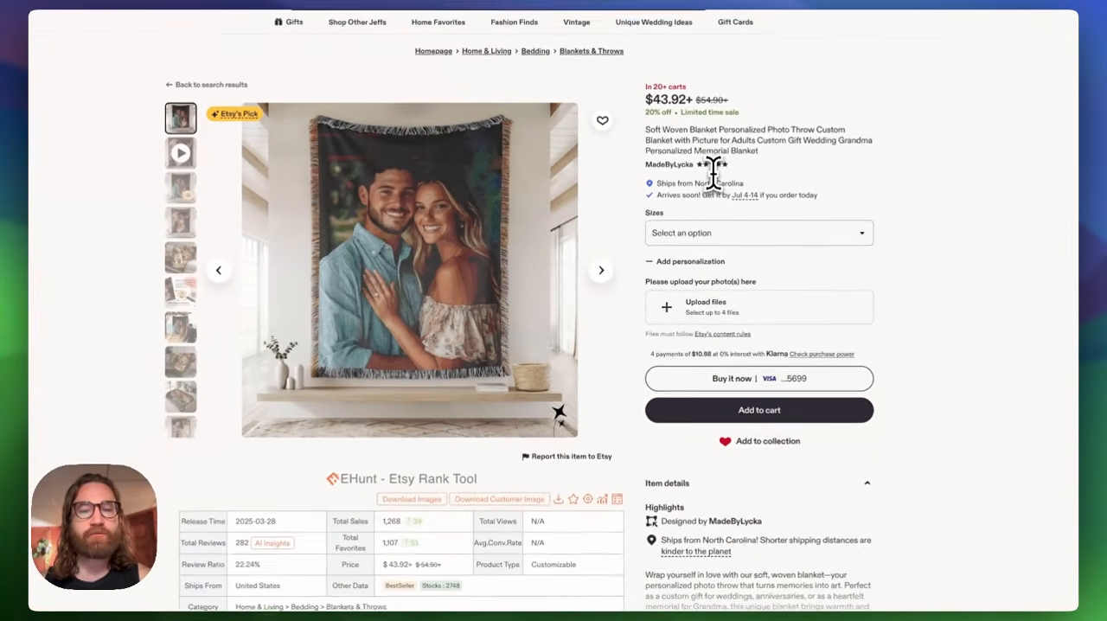
pyautogui.scroll(-2, 713, 174)
pyautogui.scroll(-20, 713, 174)
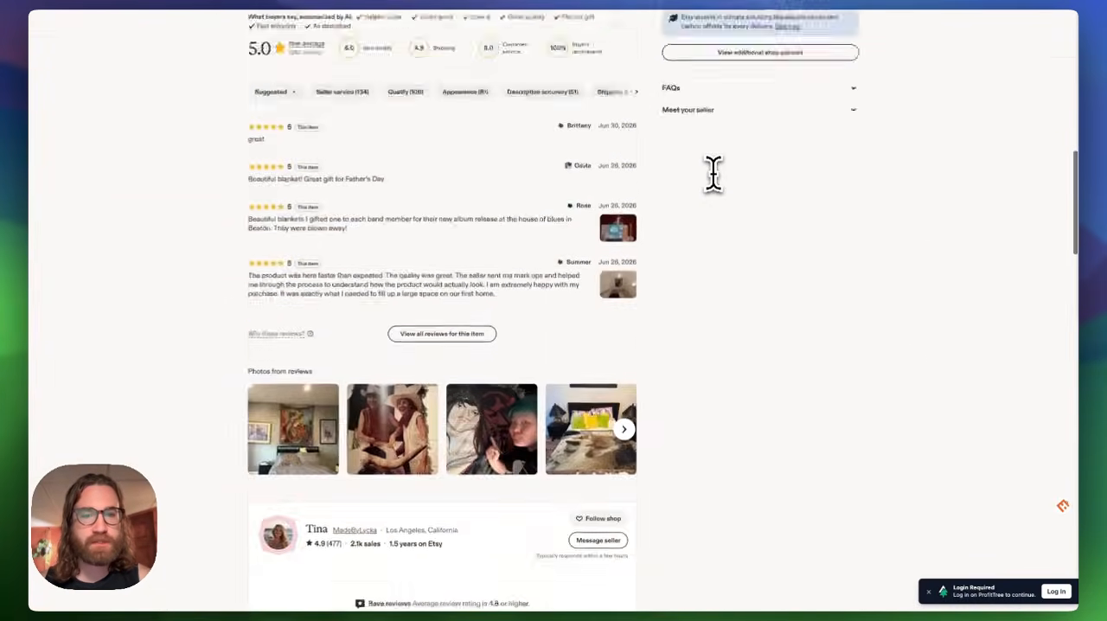
pyautogui.scroll(-5, 713, 174)
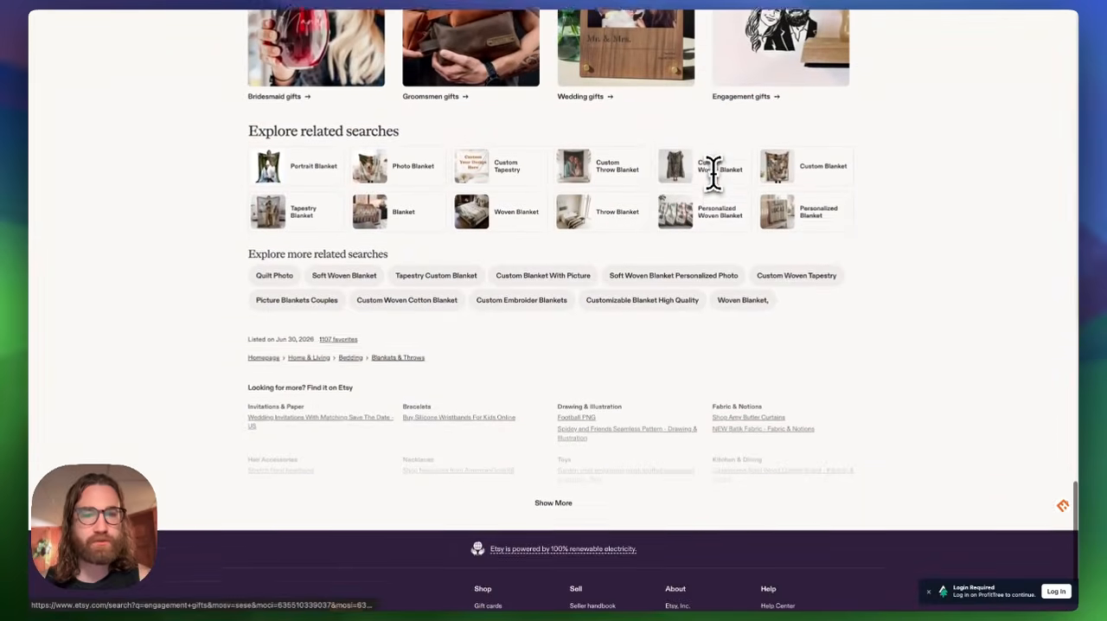
pyautogui.scroll(5, 710, 171)
pyautogui.hscroll(-2, 708, 166)
pyautogui.scroll(-3, 707, 166)
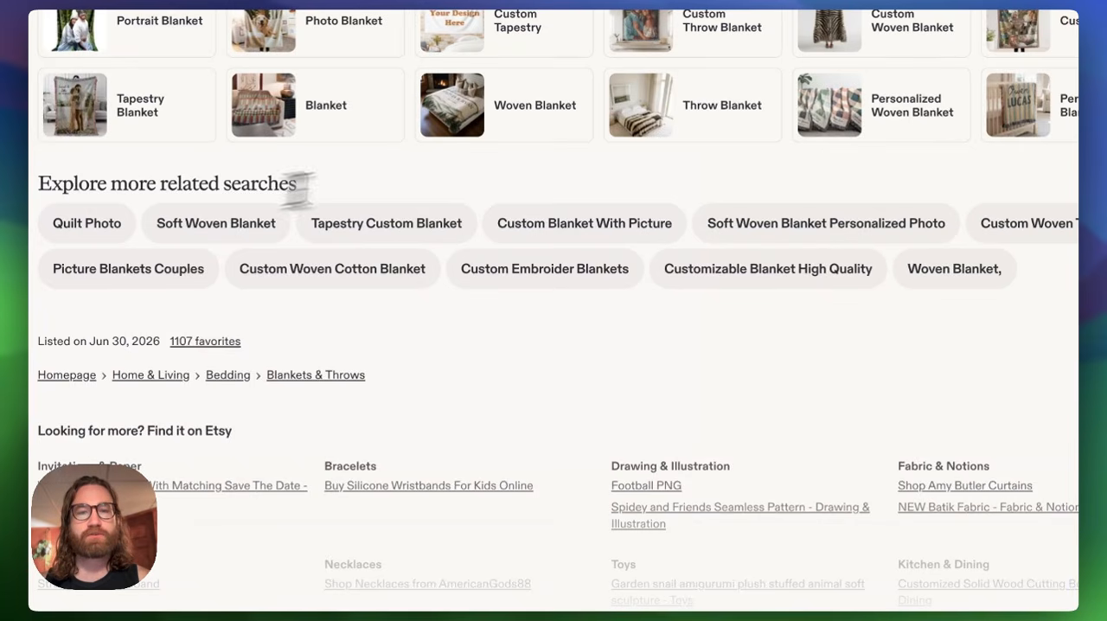
pyautogui.scroll(4, 963, 244)
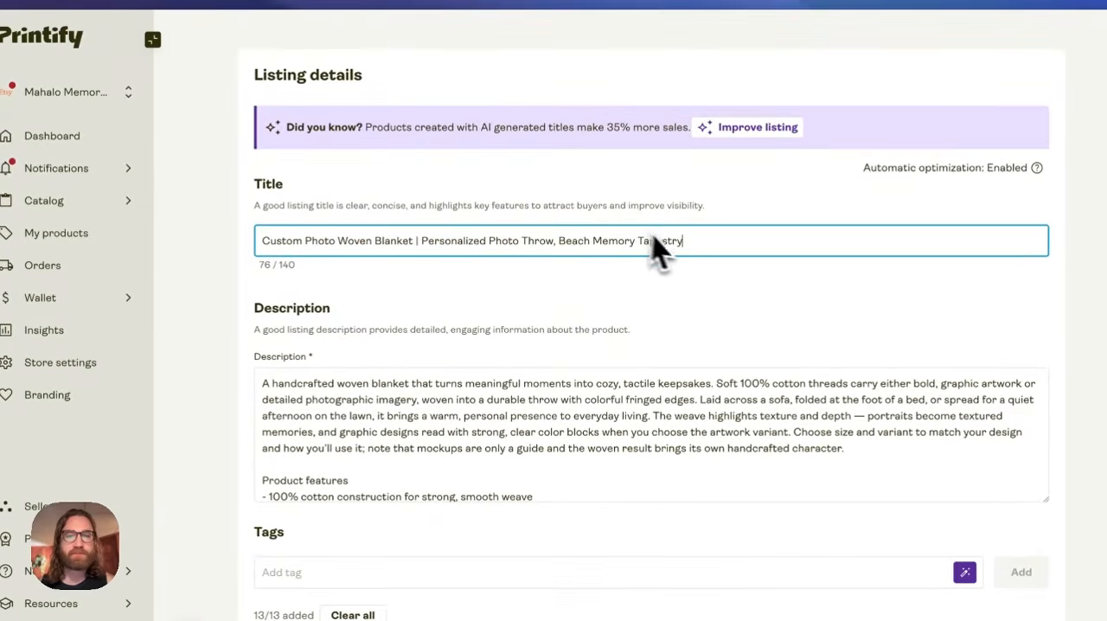
# - Return to Printify and append ", Custom Wedding, Grandma Memorial Blanket" to the listing title
pyautogui.write('Custom Wed')
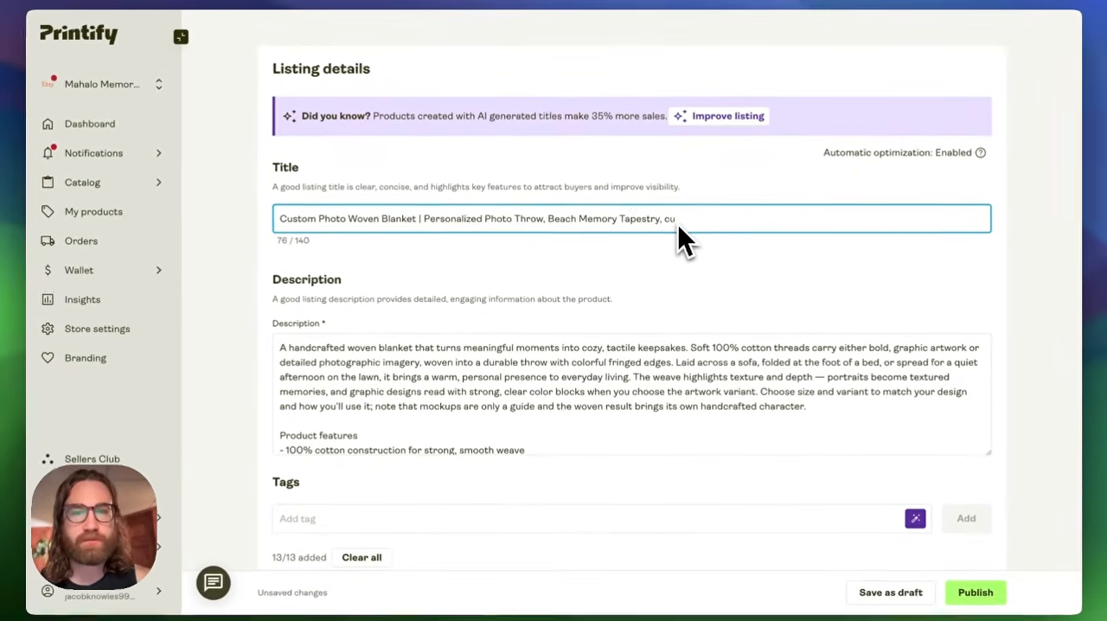
pyautogui.write('ding, ')
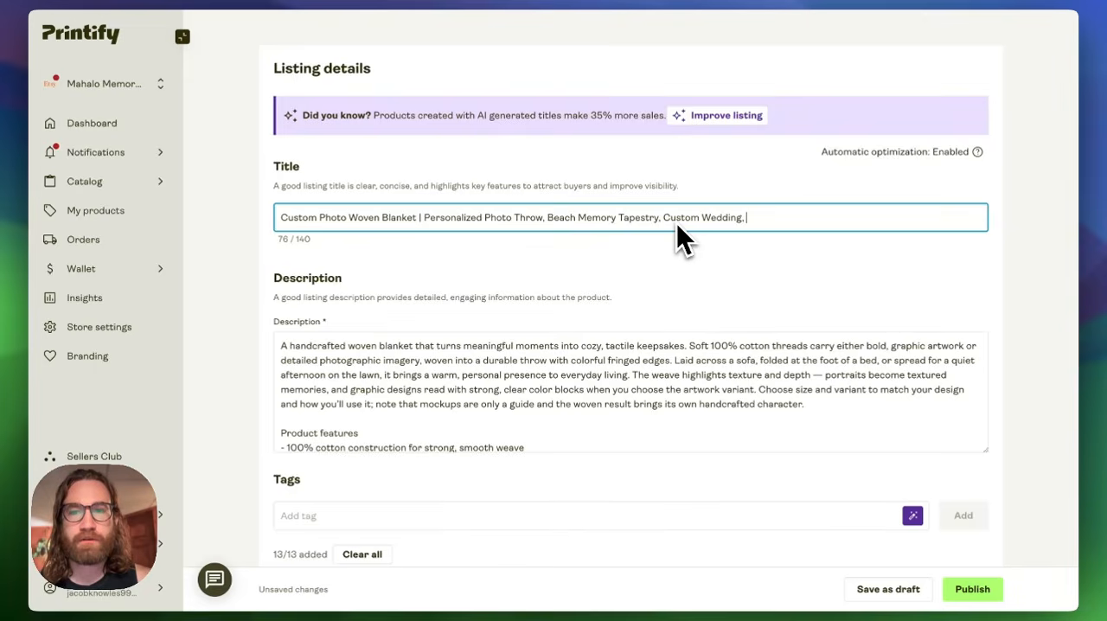
pyautogui.write('Grandma Memorial Blanket')
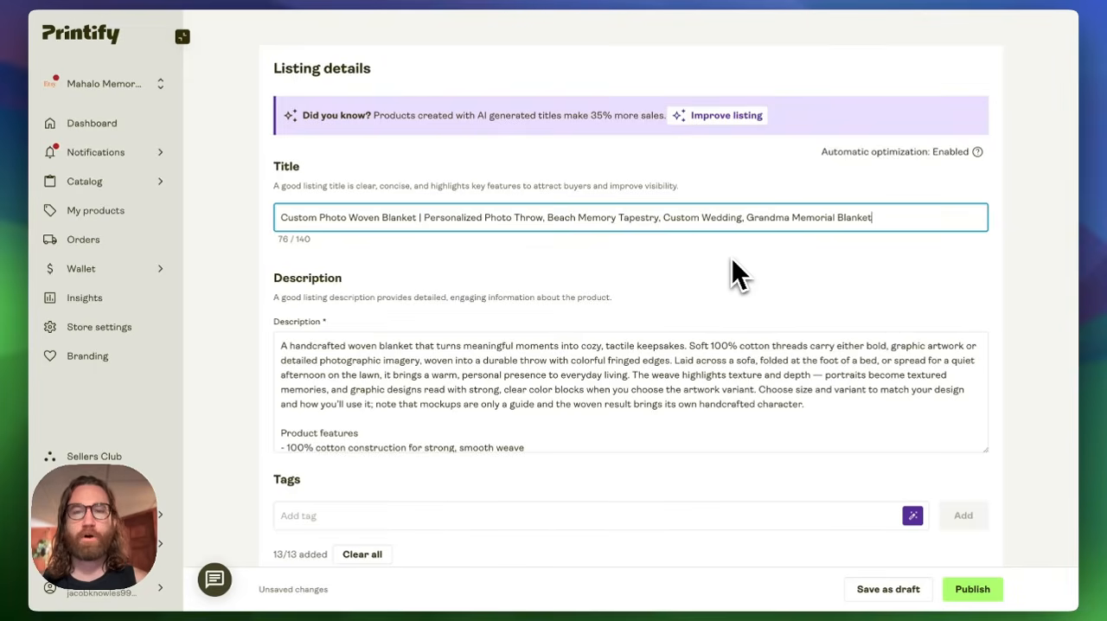
pyautogui.click(705, 300)
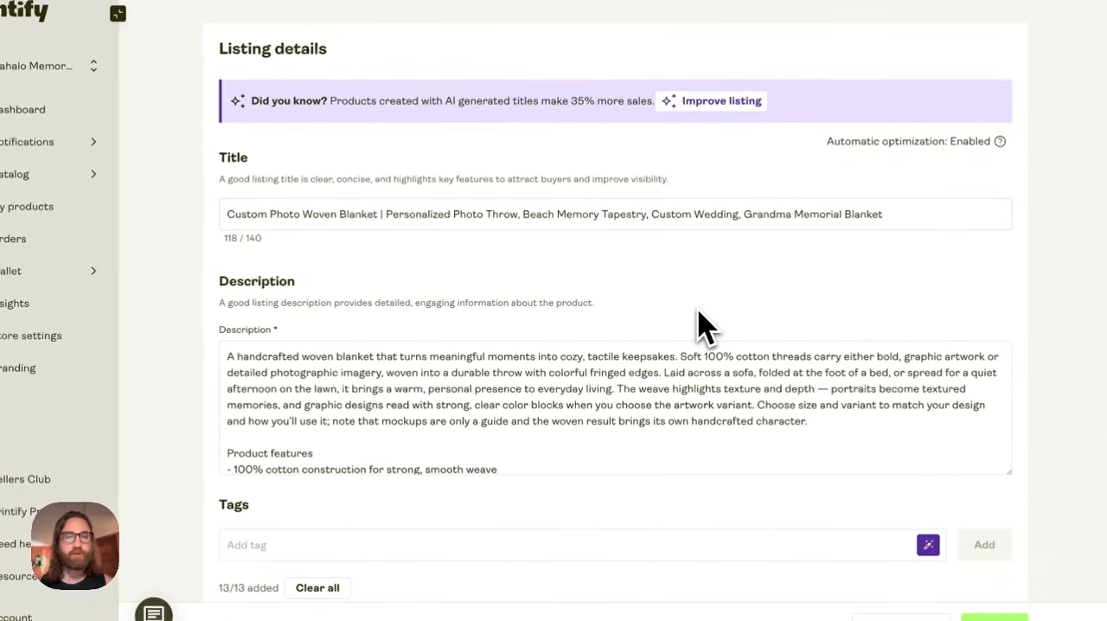
# - Review the listing's description, tags and optional listing attributes
pyautogui.scroll(-1, 706, 302)
pyautogui.scroll(-10, 702, 327)
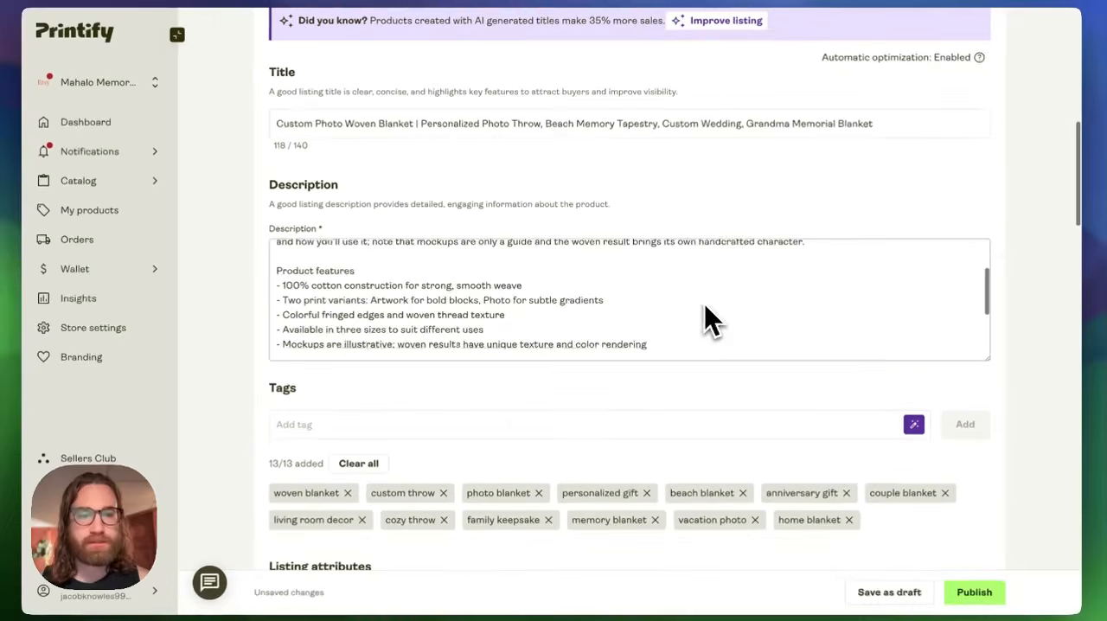
pyautogui.scroll(-3, 707, 318)
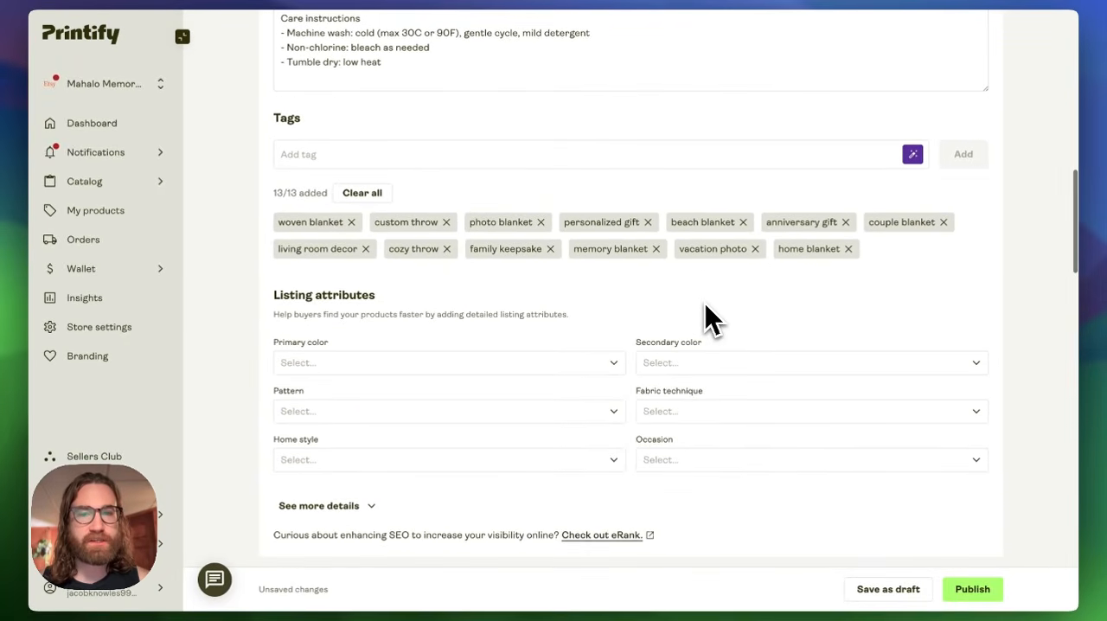
pyautogui.scroll(-5, 705, 311)
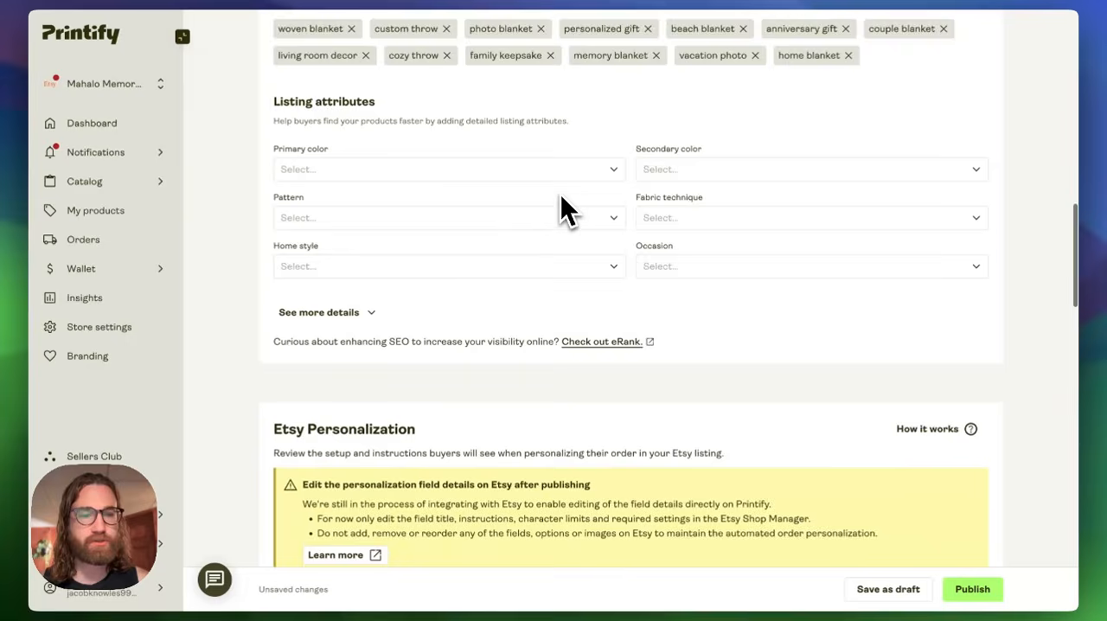
pyautogui.scroll(-2, 560, 194)
pyautogui.scroll(-6, 561, 194)
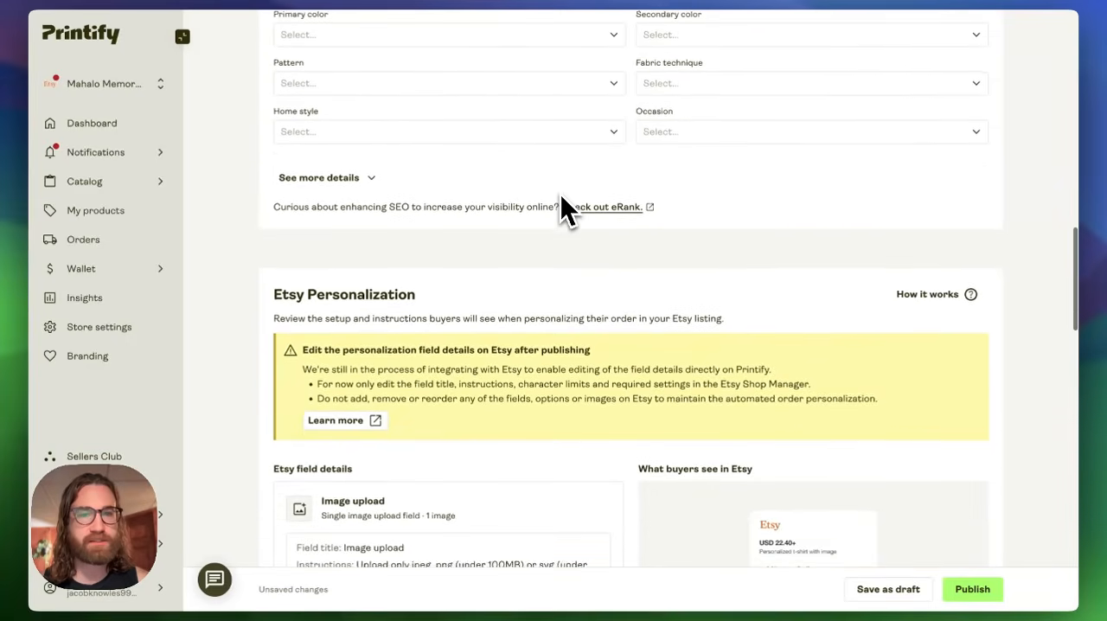
# - Examine the Etsy Personalization section, including the image upload field details and the notice about editing fields in the Etsy Shop Manager
pyautogui.scroll(-2, 561, 196)
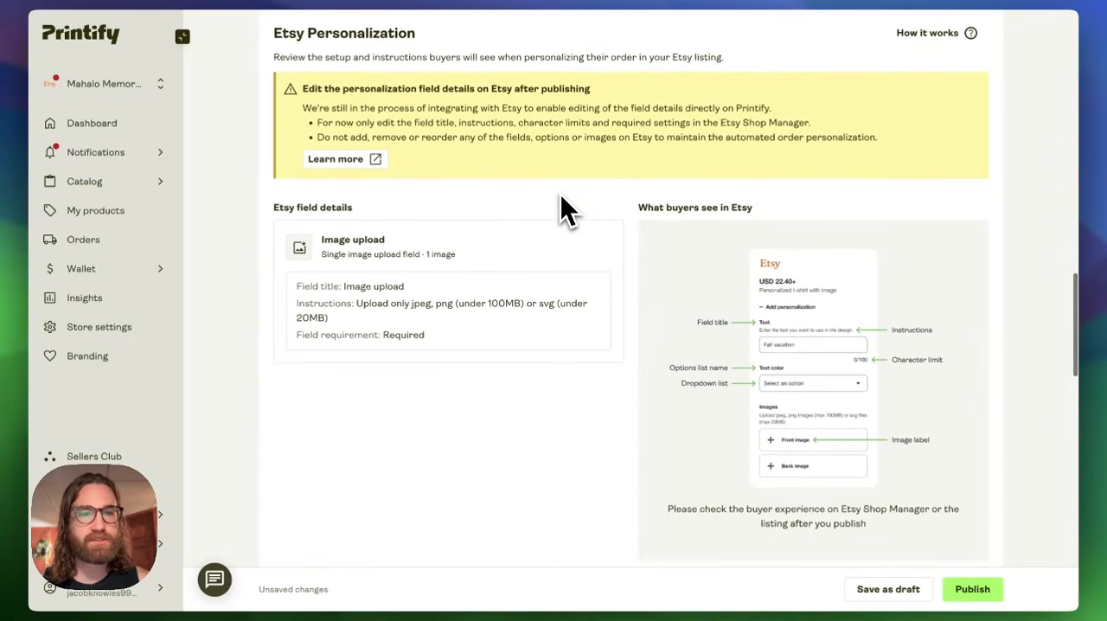
pyautogui.scroll(-1, 560, 196)
pyautogui.scroll(-2, 560, 195)
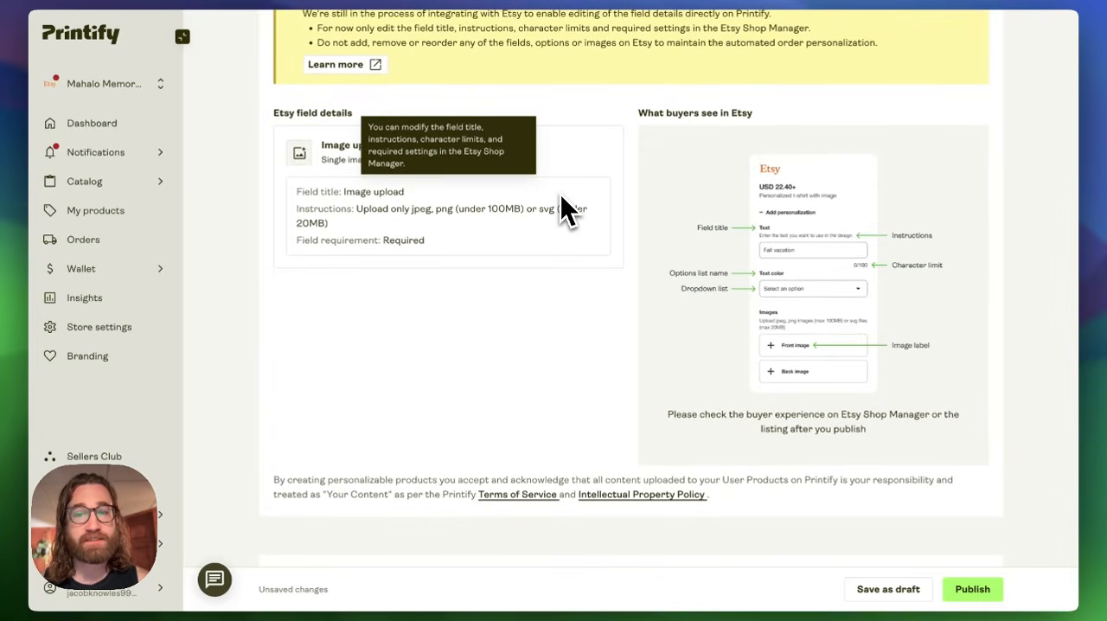
pyautogui.scroll(2, 408, 297)
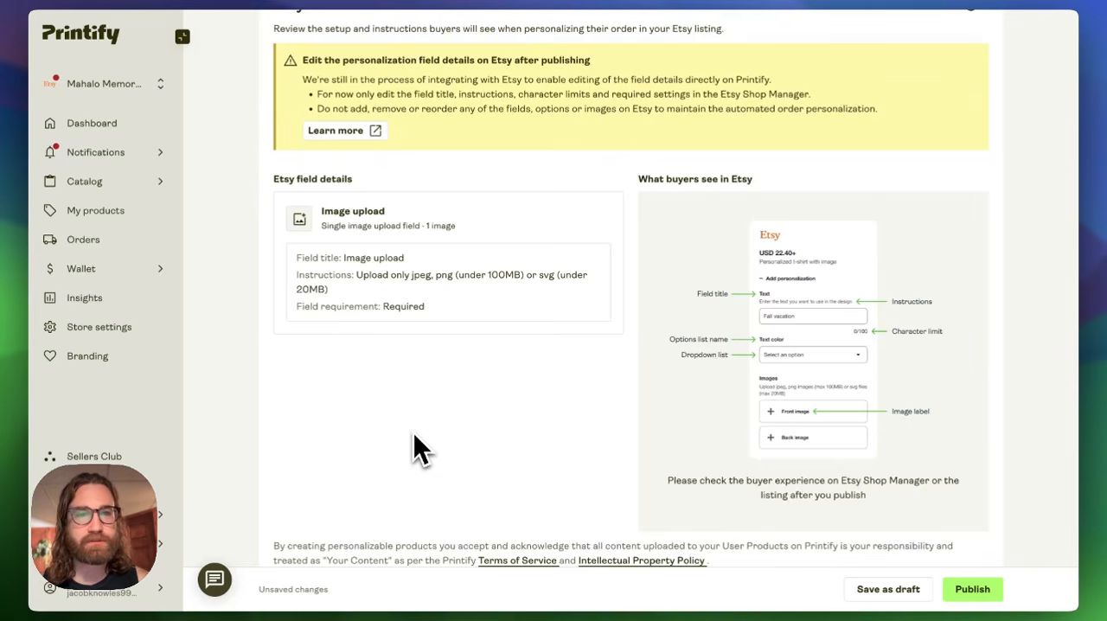
pyautogui.moveTo(314, 78); pyautogui.dragTo(782, 78)
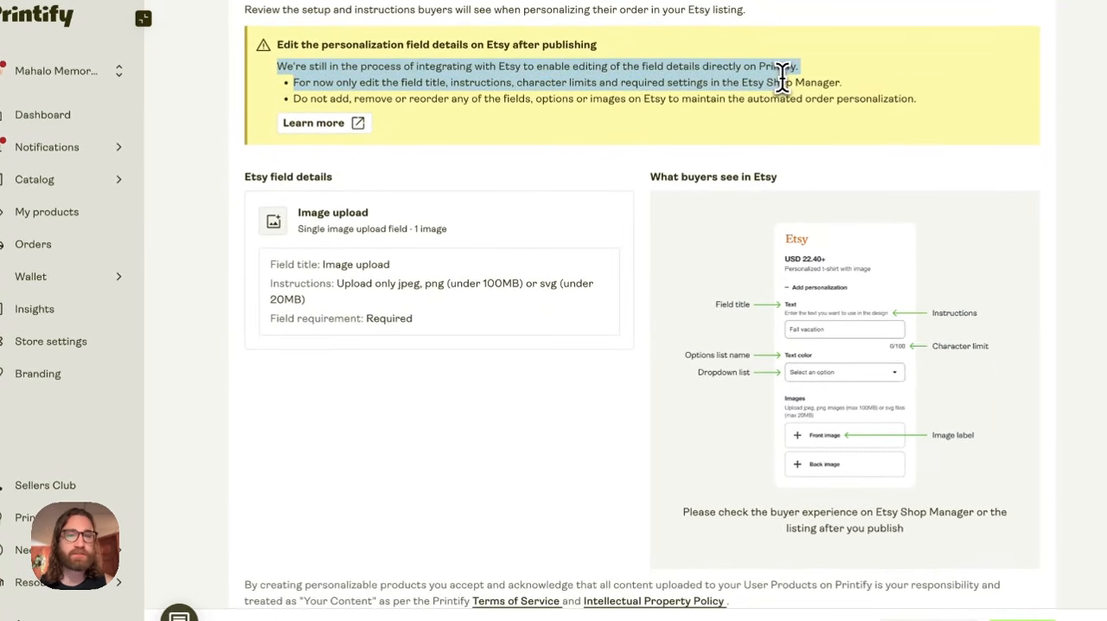
pyautogui.click(503, 84)
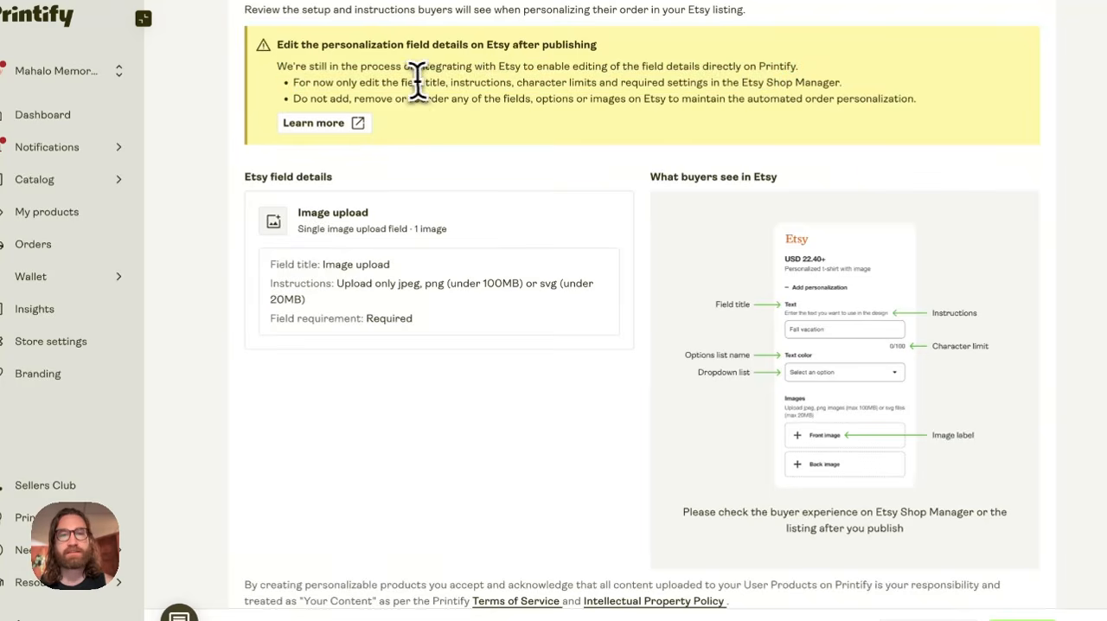
pyautogui.moveTo(402, 82); pyautogui.dragTo(773, 81)
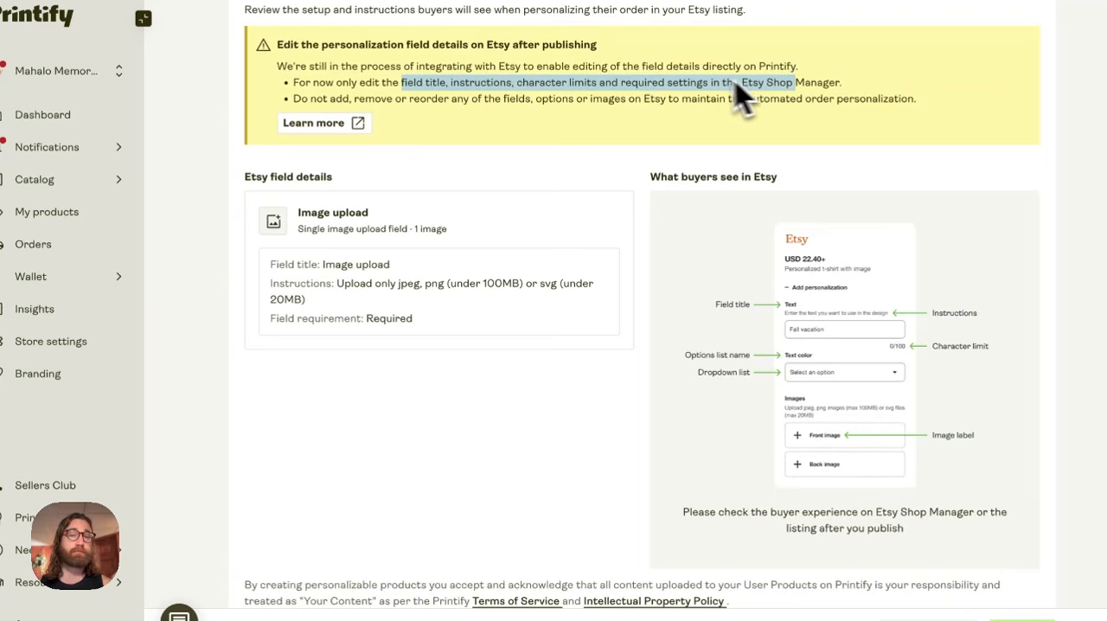
pyautogui.click(692, 81)
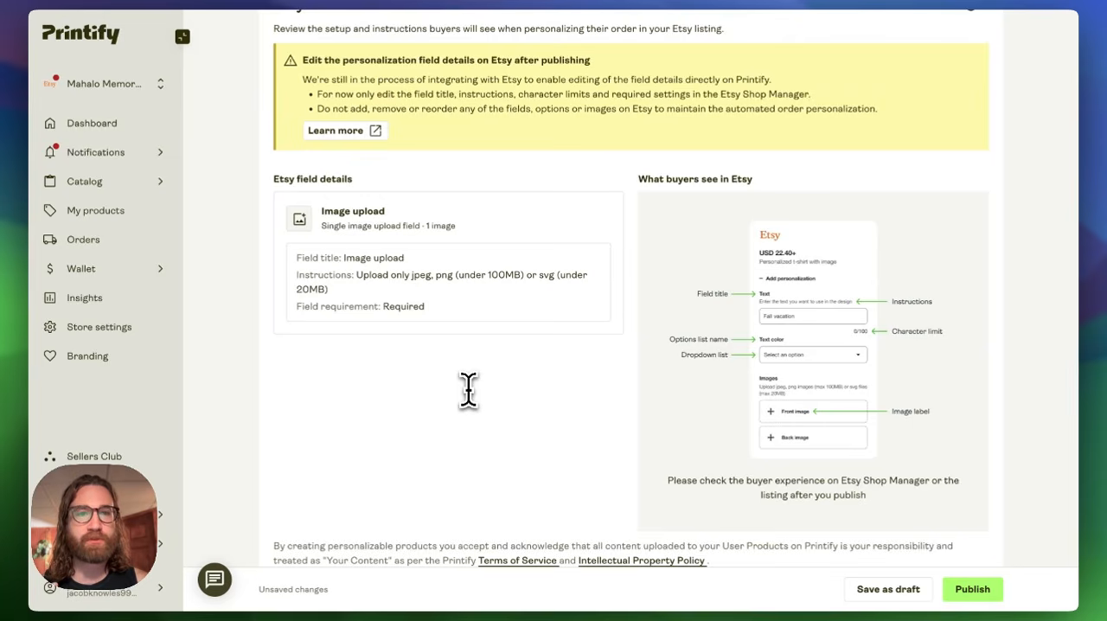
# - Collapse the navigation sidebar and review the shipping profile assignment and the pricing table
pyautogui.scroll(-3, 528, 401)
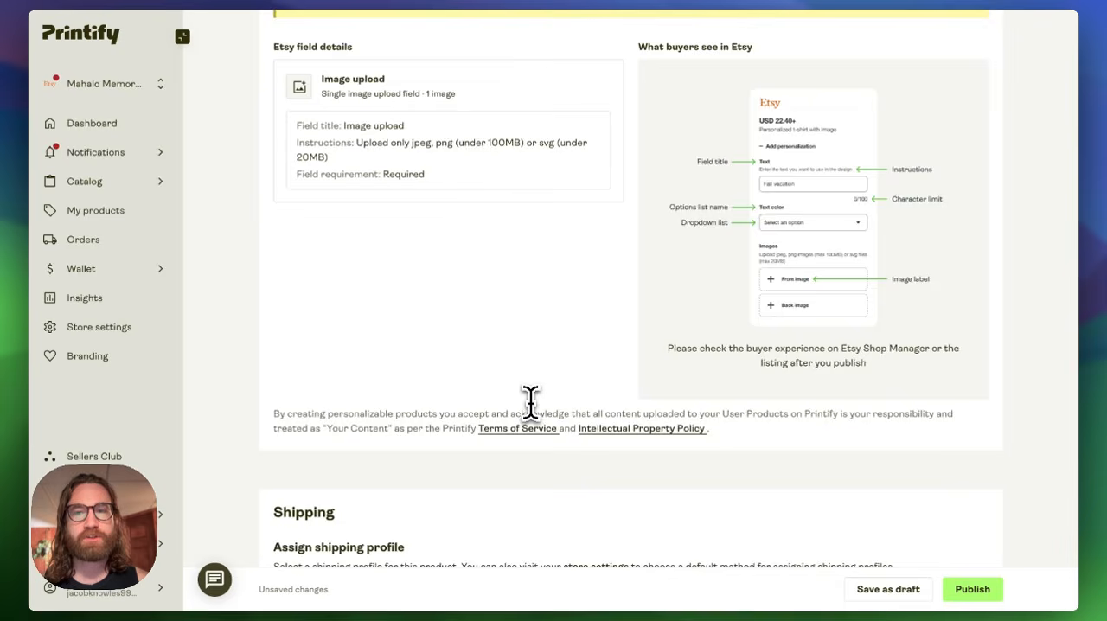
pyautogui.scroll(-5, 530, 401)
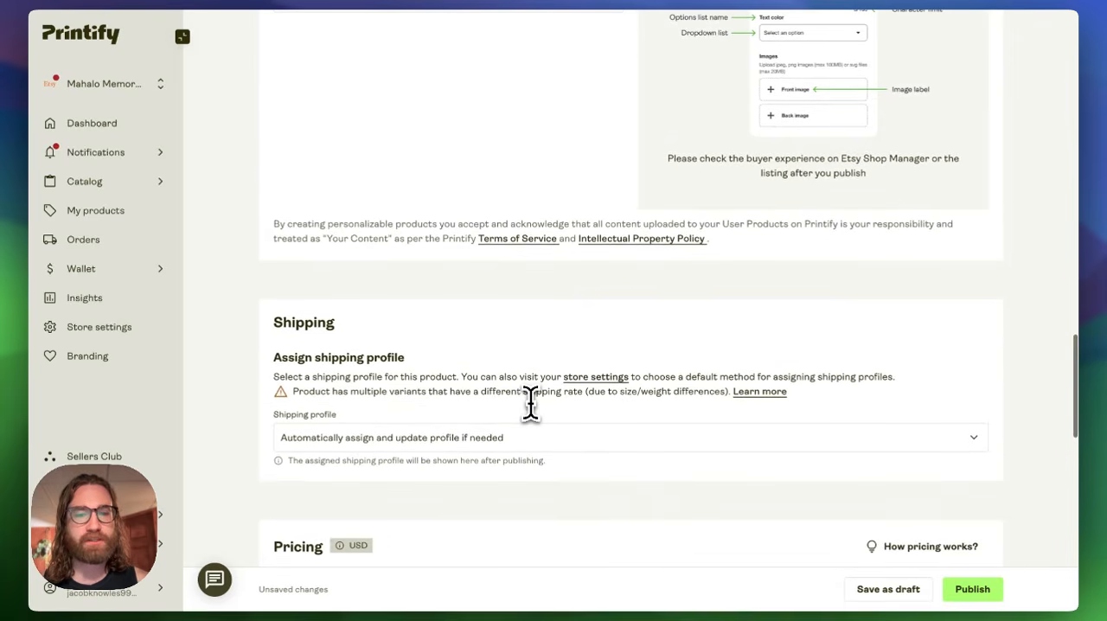
pyautogui.scroll(-5, 529, 402)
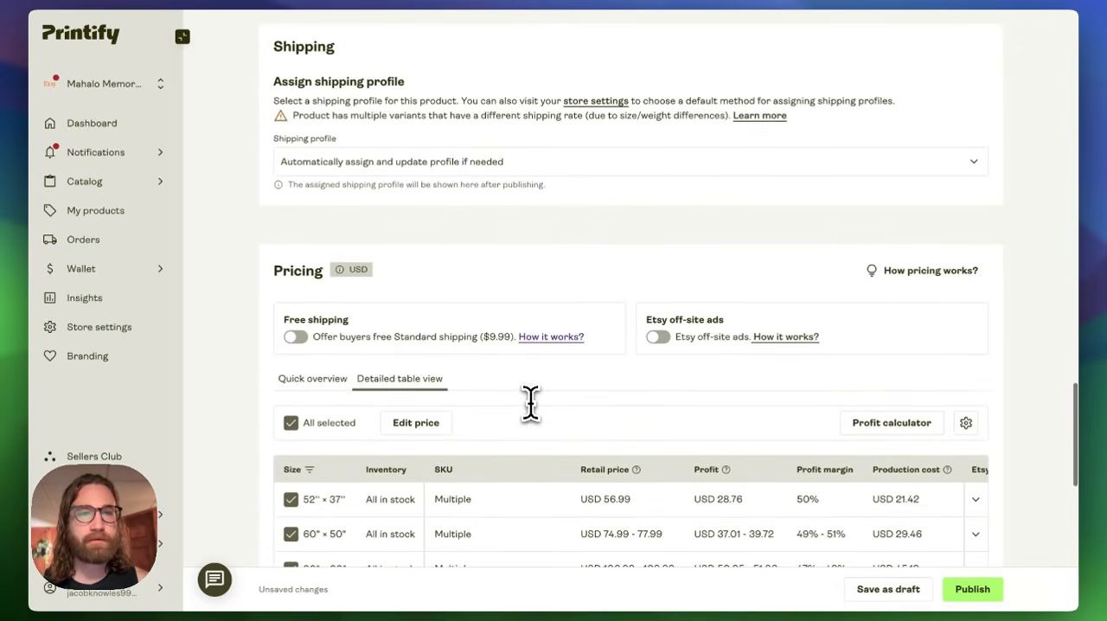
pyautogui.click(181, 36)
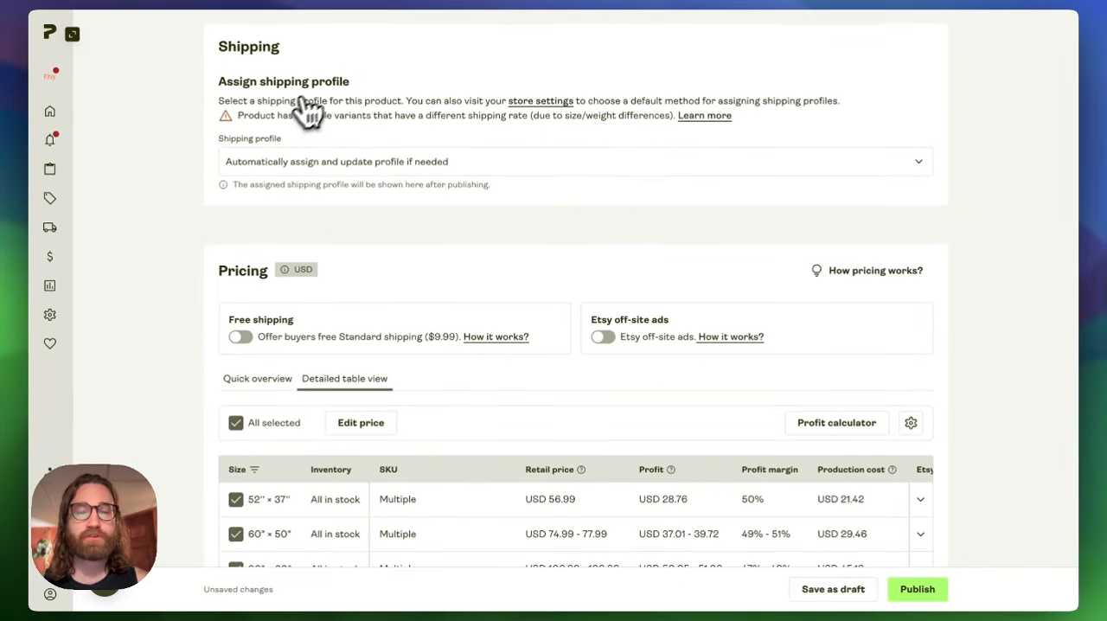
pyautogui.scroll(-3, 545, 268)
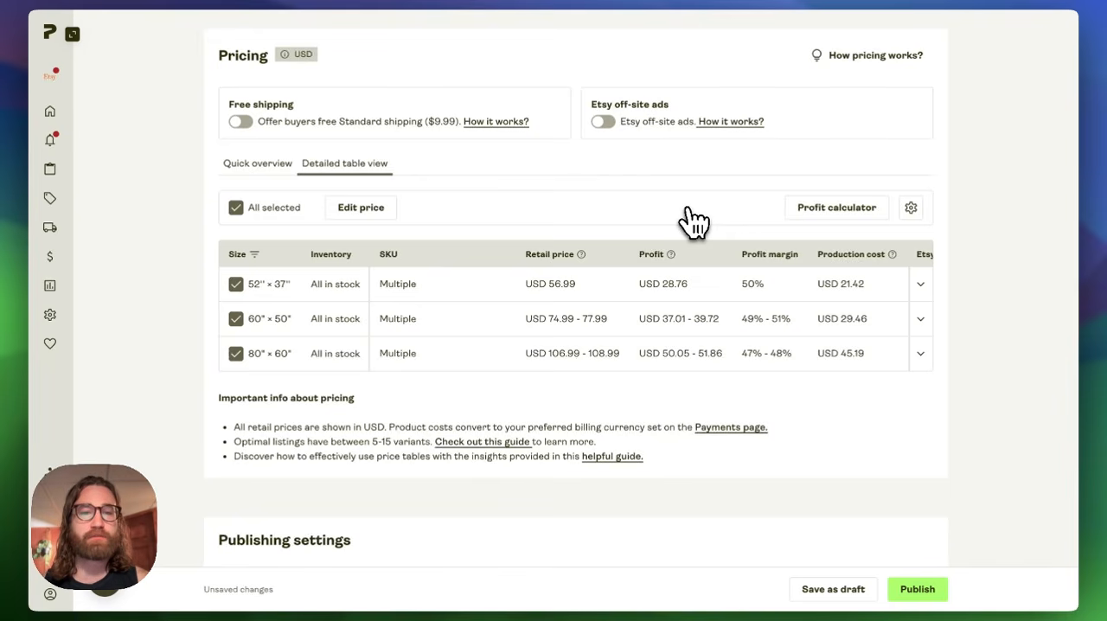
# - Recheck the listing from its mockups through the description, tags and personalization setup
pyautogui.scroll(12, 691, 222)
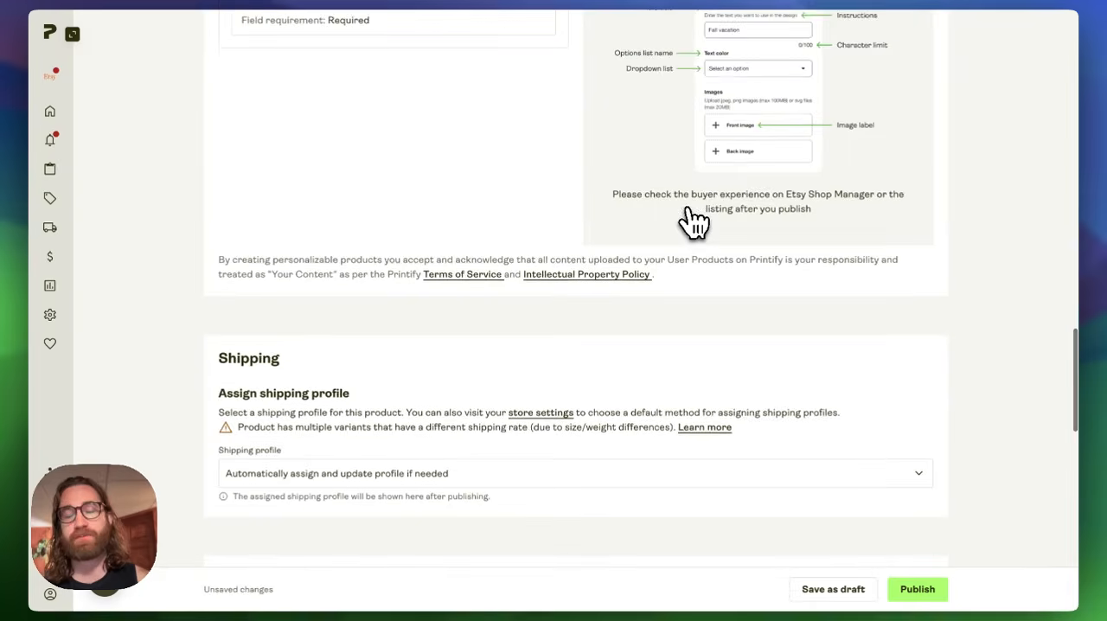
pyautogui.scroll(15, 692, 222)
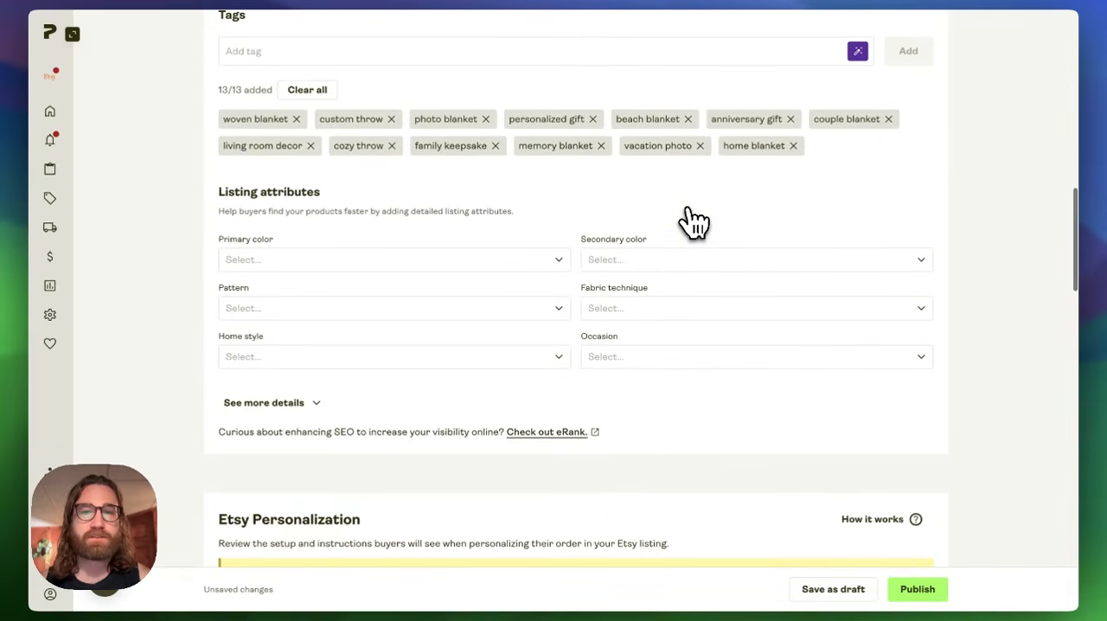
pyautogui.scroll(1, 692, 222)
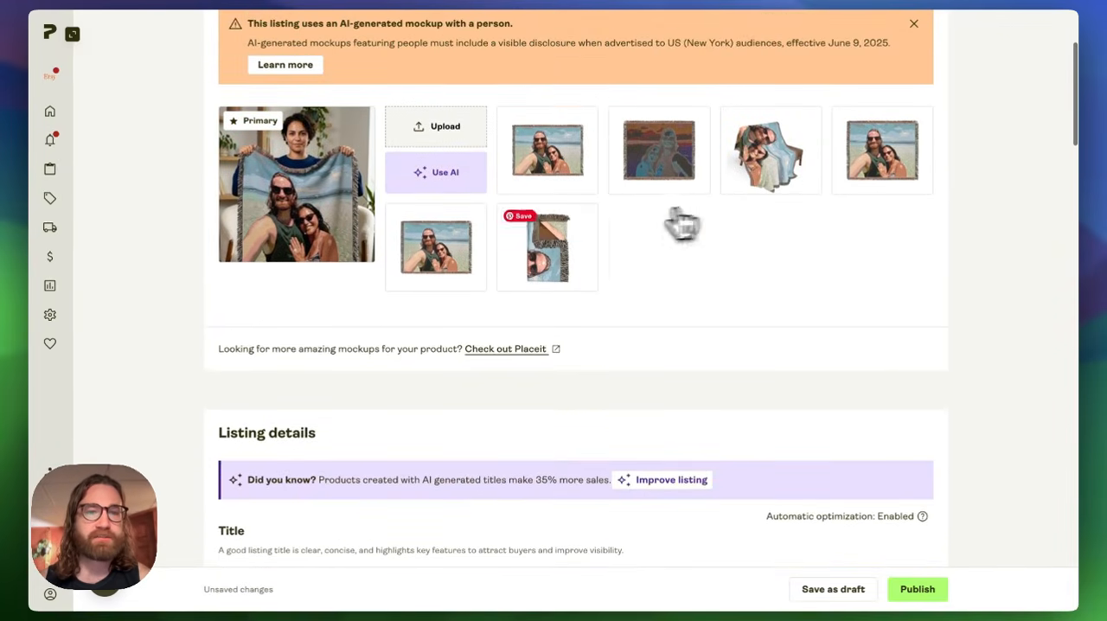
pyautogui.scroll(-1, 692, 395)
pyautogui.scroll(-8, 691, 396)
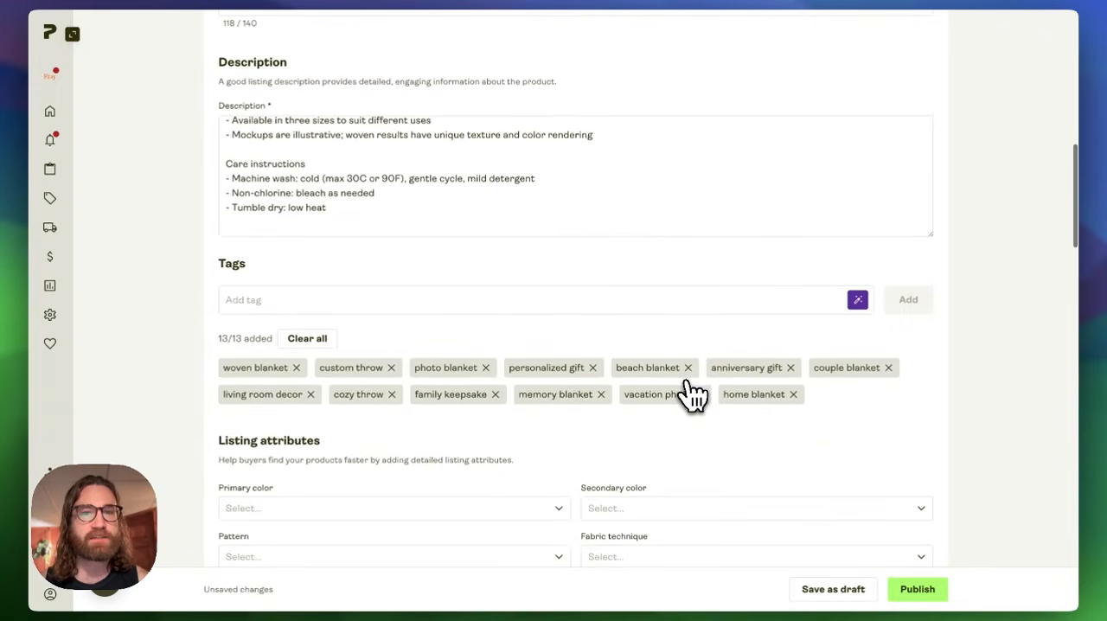
pyautogui.scroll(-10, 692, 396)
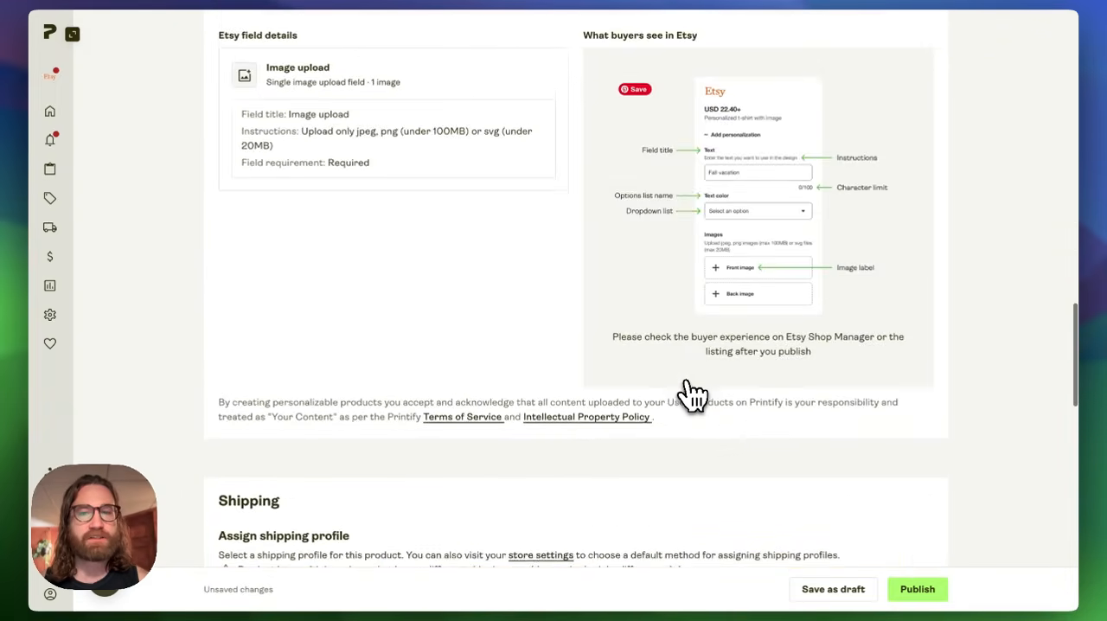
# - Examine the retail prices and profits per size, the free shipping and off-site ads options, and the publishing settings
pyautogui.scroll(-10, 692, 395)
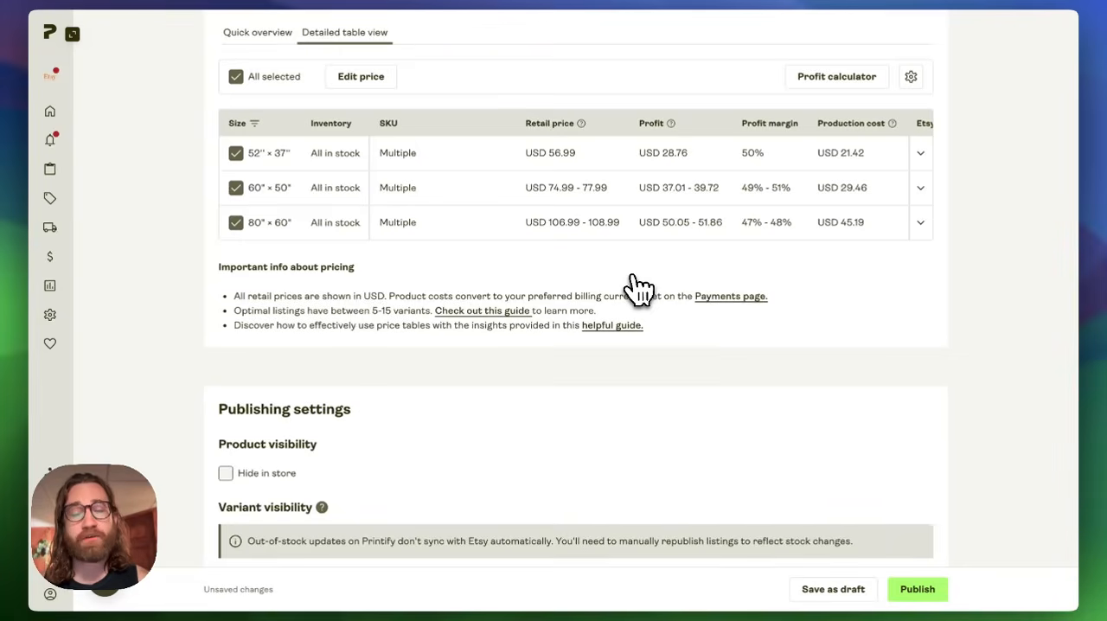
pyautogui.scroll(3, 638, 288)
pyautogui.scroll(1, 639, 289)
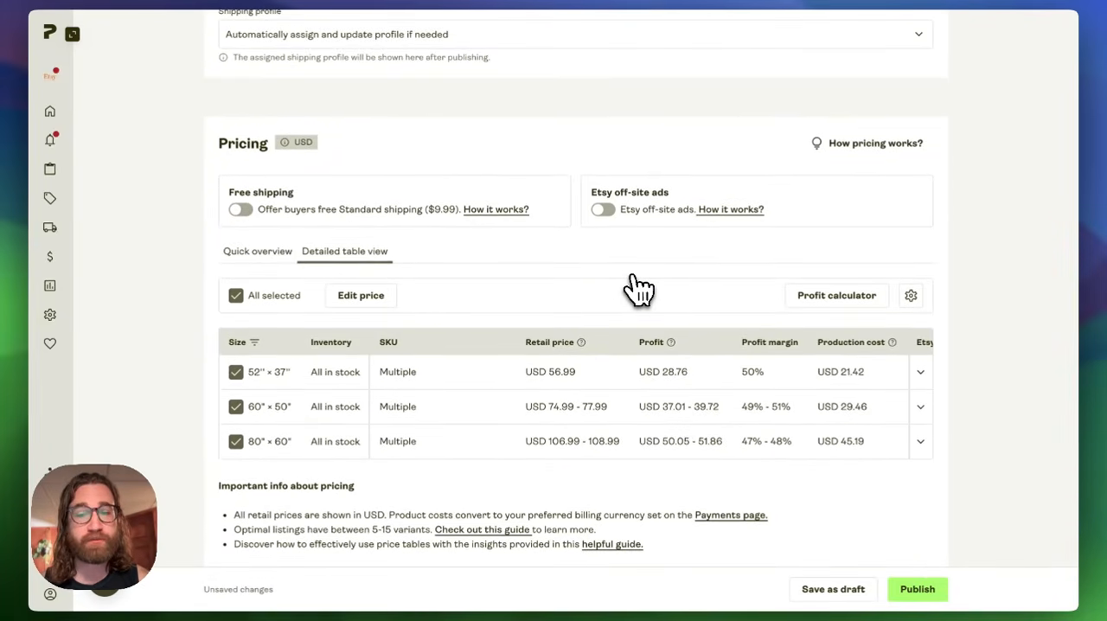
pyautogui.scroll(3, 639, 289)
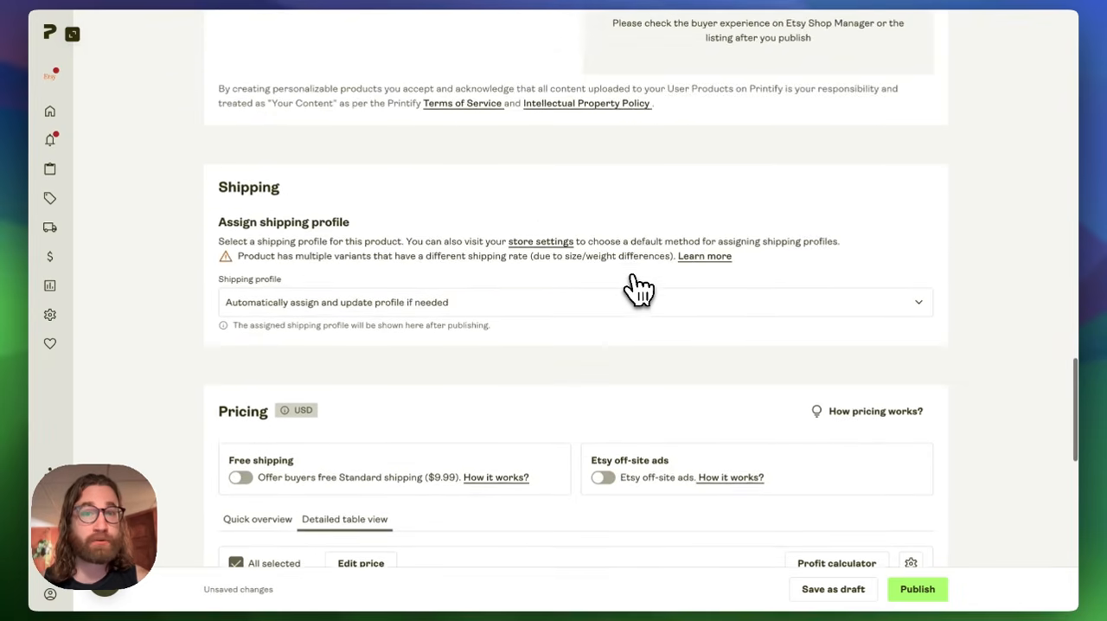
pyautogui.scroll(-2, 638, 289)
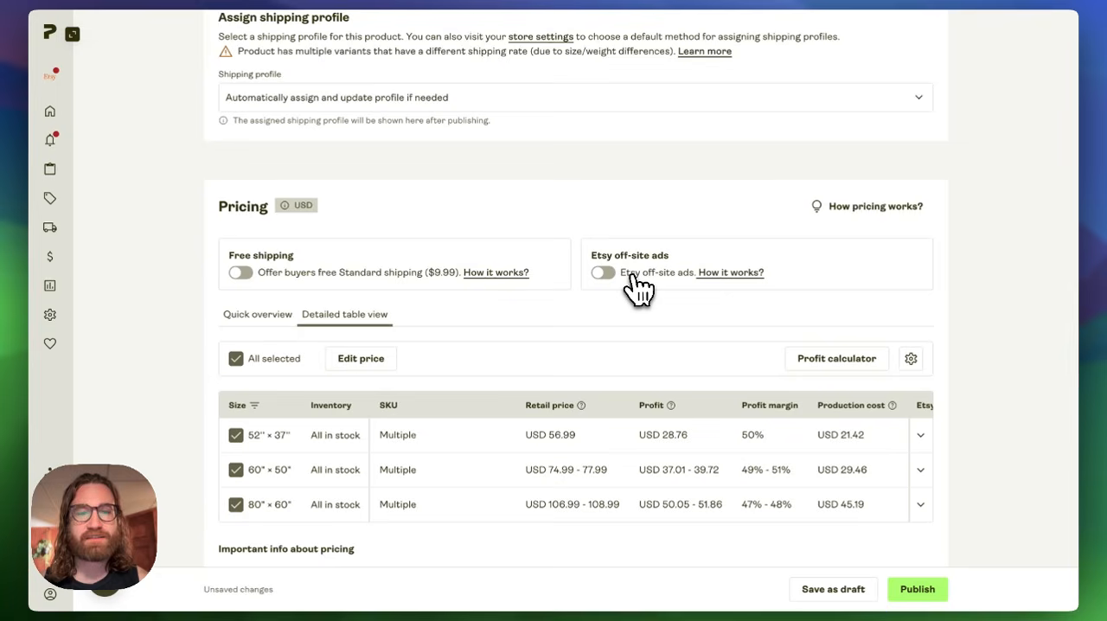
pyautogui.scroll(-1, 638, 288)
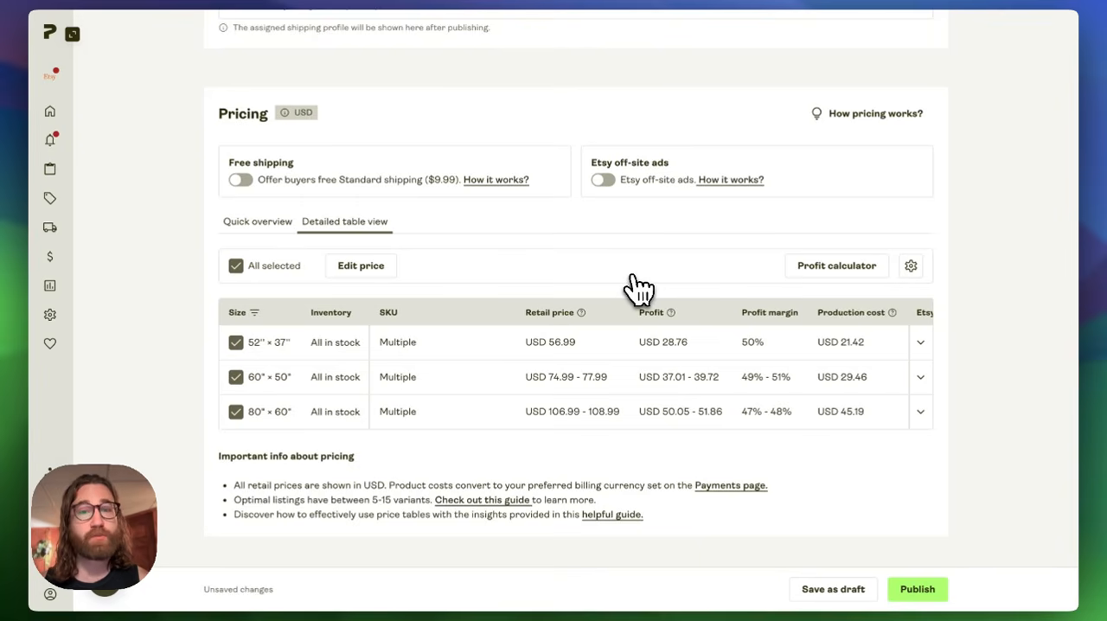
pyautogui.scroll(-3, 638, 289)
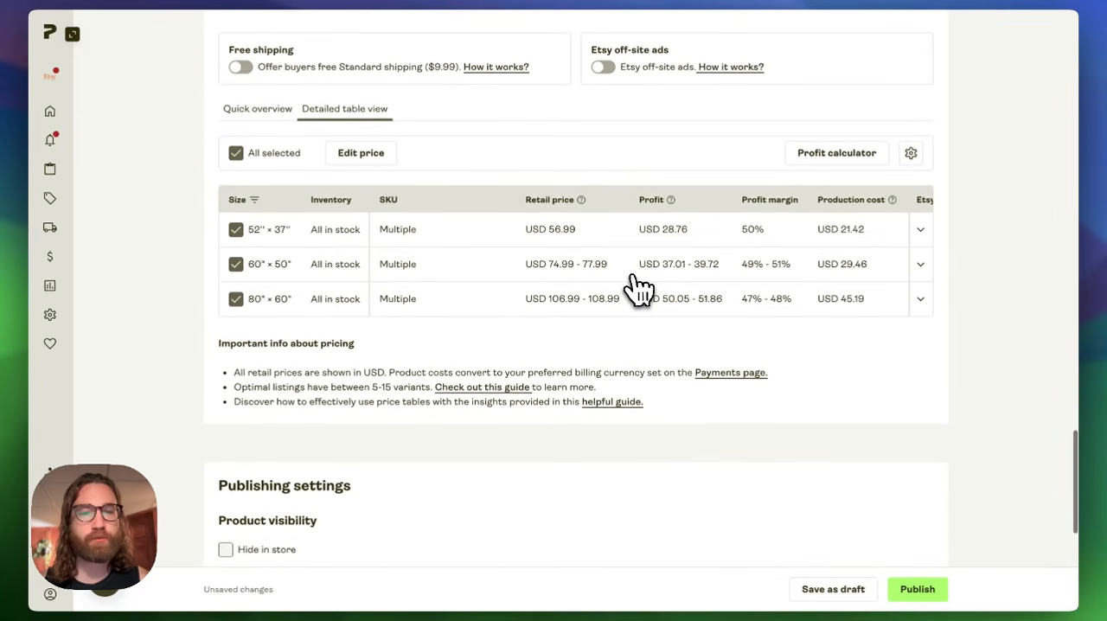
pyautogui.scroll(-2, 638, 289)
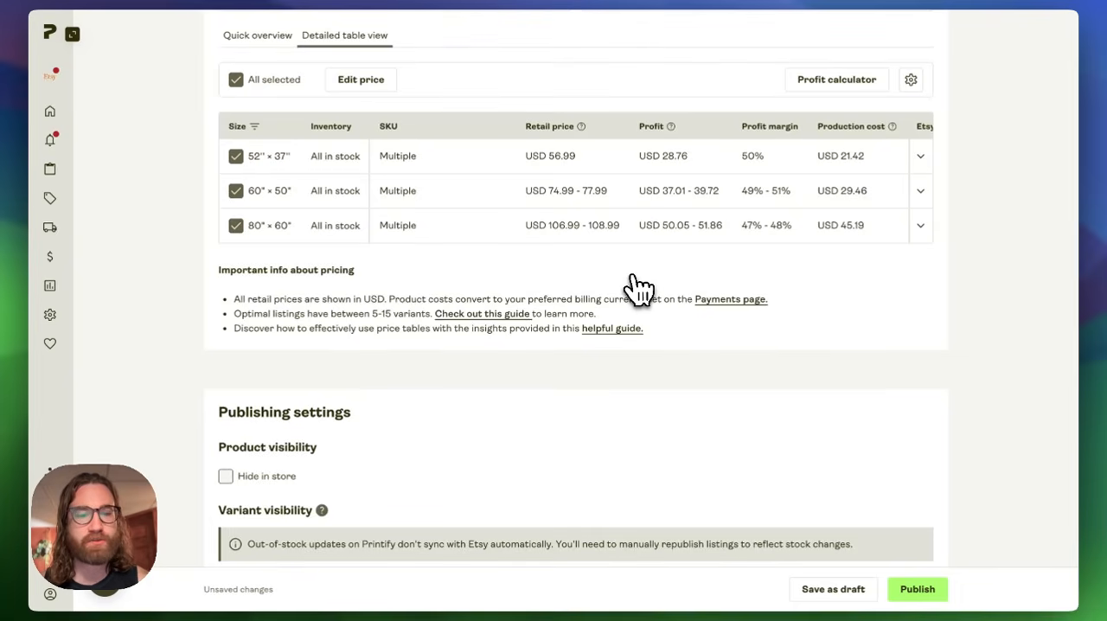
pyautogui.scroll(-8, 638, 290)
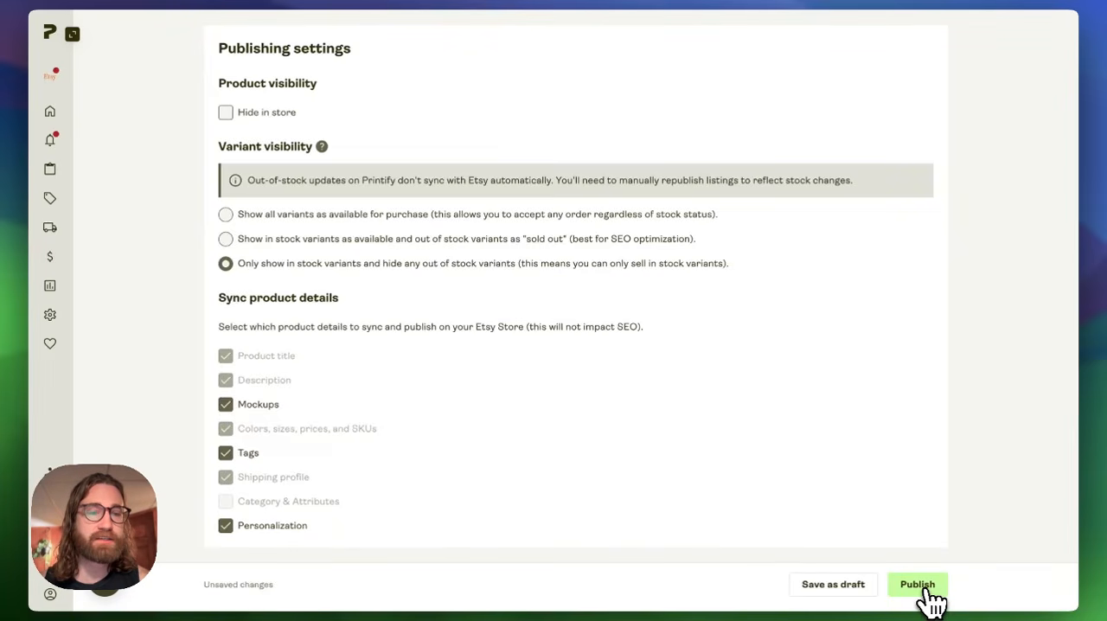
# - Review the pricing, shipping and Etsy personalization sections once more from the publishing settings upward
pyautogui.scroll(10, 860, 497)
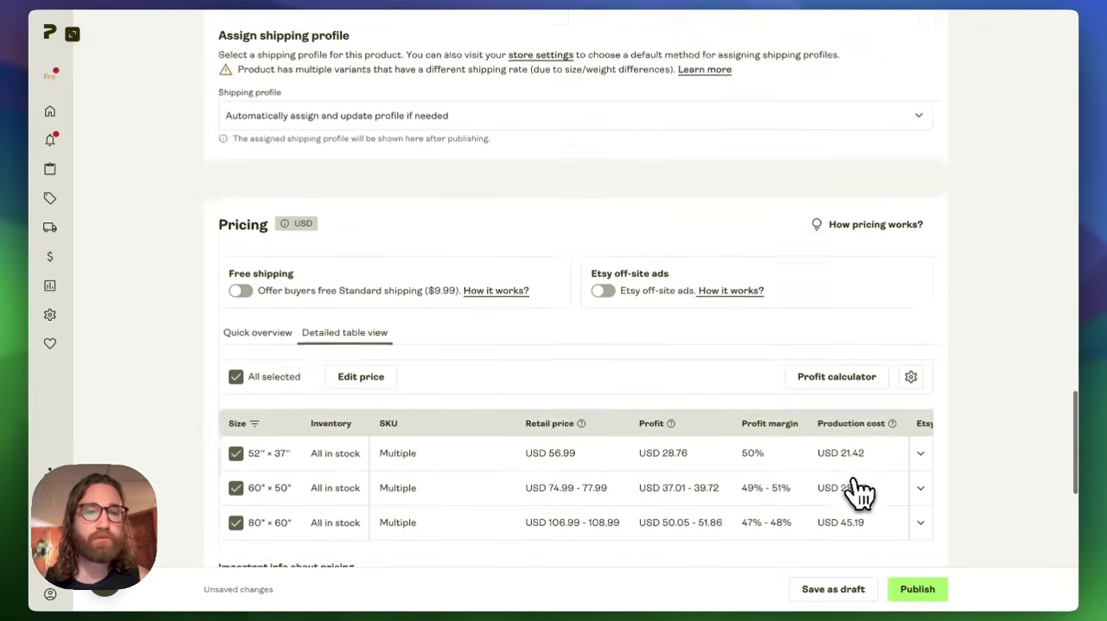
pyautogui.scroll(5, 860, 493)
pyautogui.scroll(1, 860, 493)
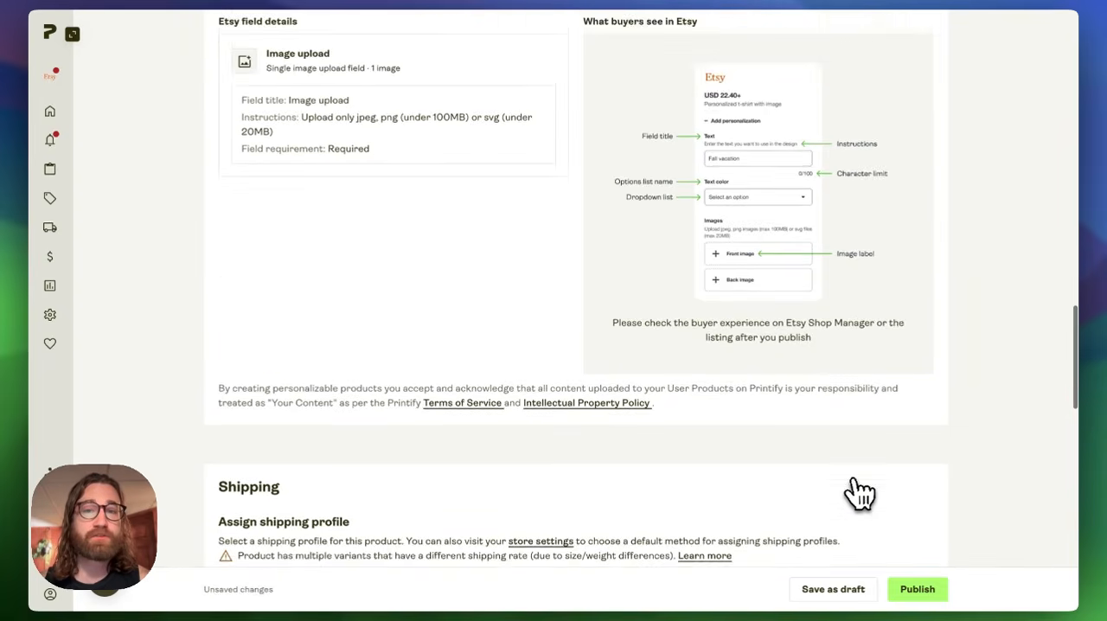
pyautogui.scroll(4, 861, 493)
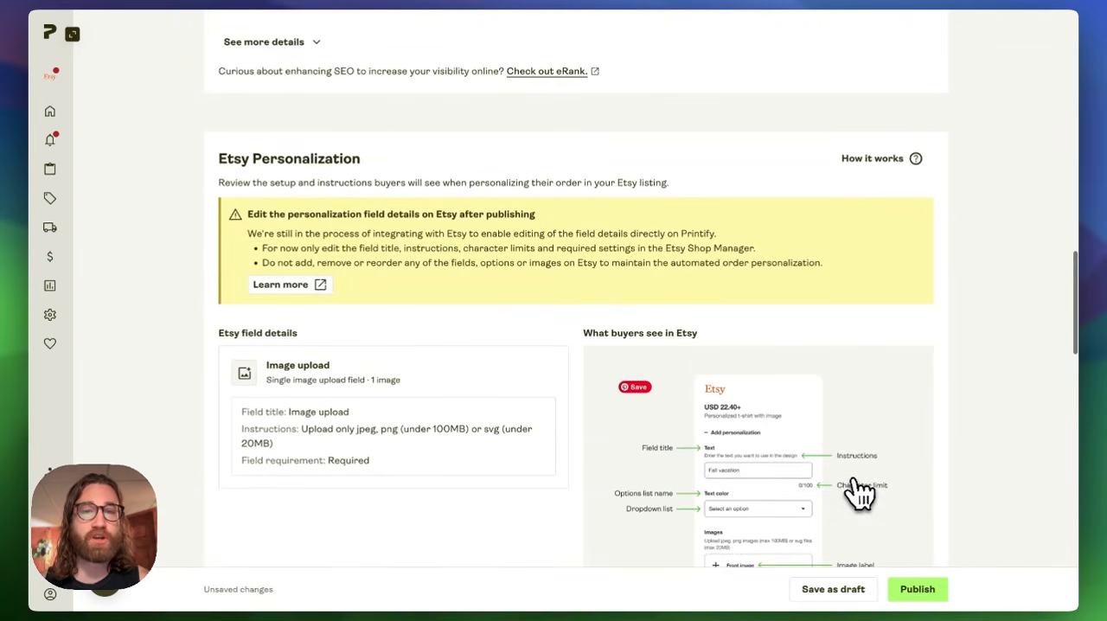
pyautogui.scroll(10, 860, 493)
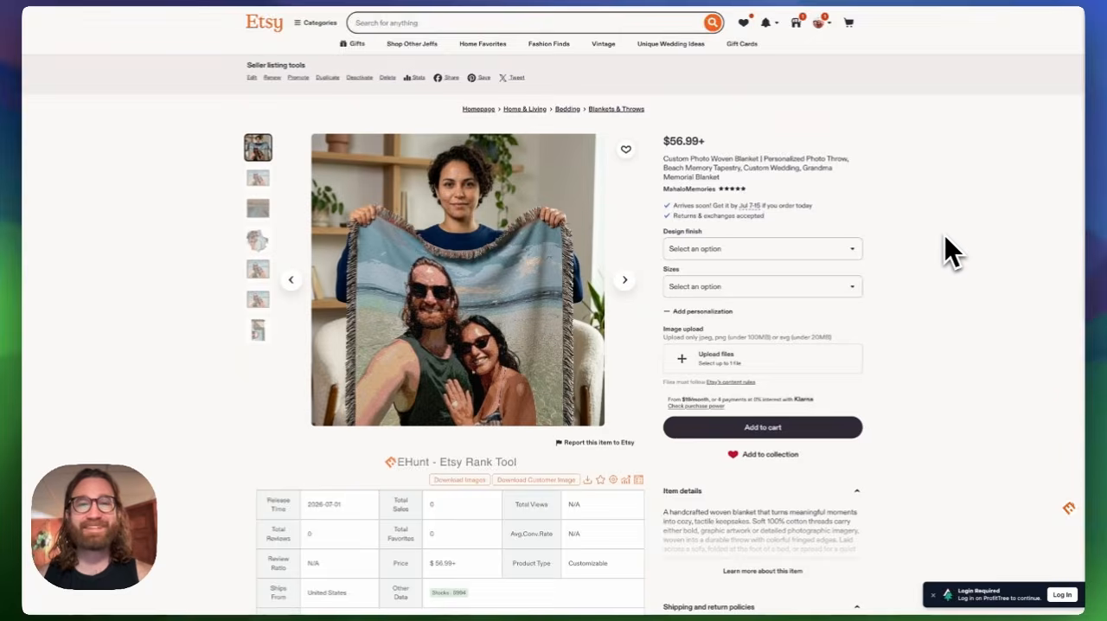
# - Switch to the published blanket listing on Etsy and examine its photos, title, design finish and size options, and image upload field
pyautogui.scroll(-2, 944, 235)
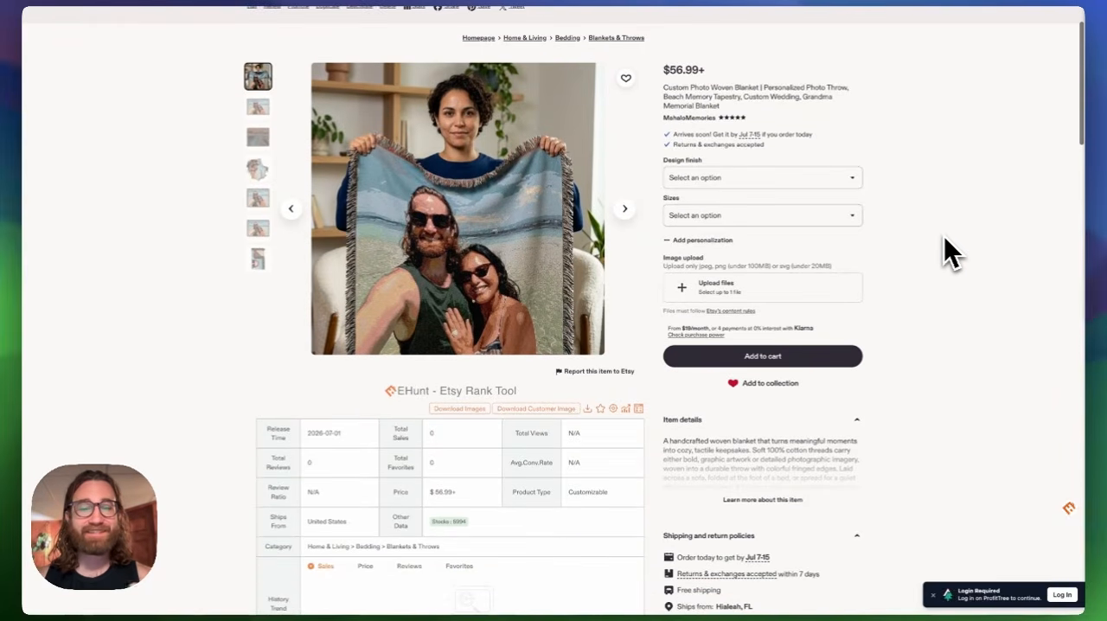
pyautogui.scroll(2, 943, 238)
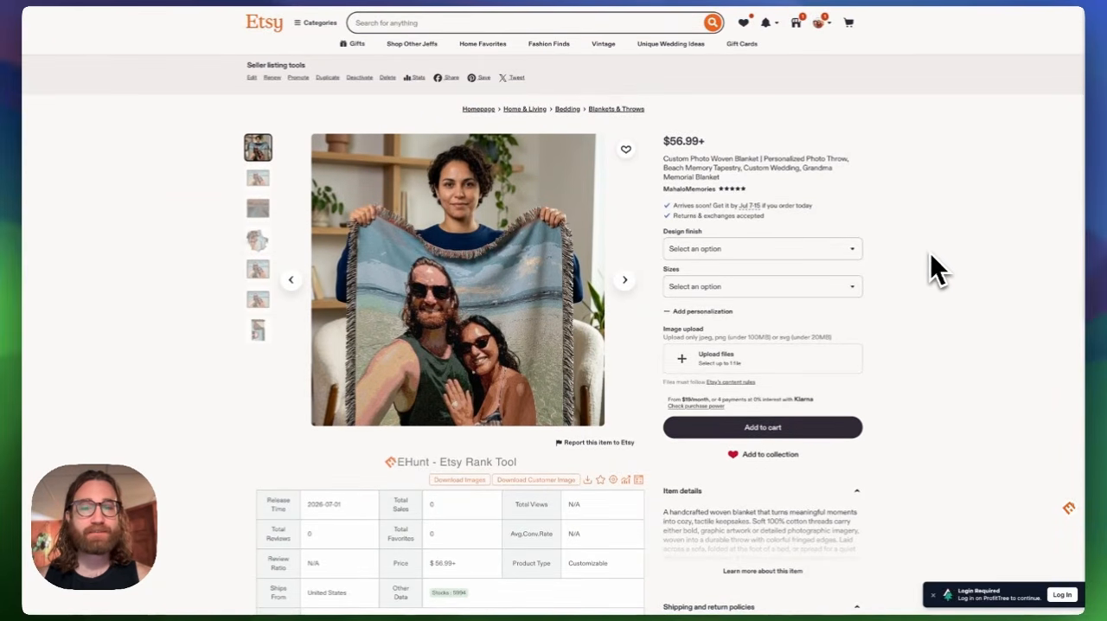